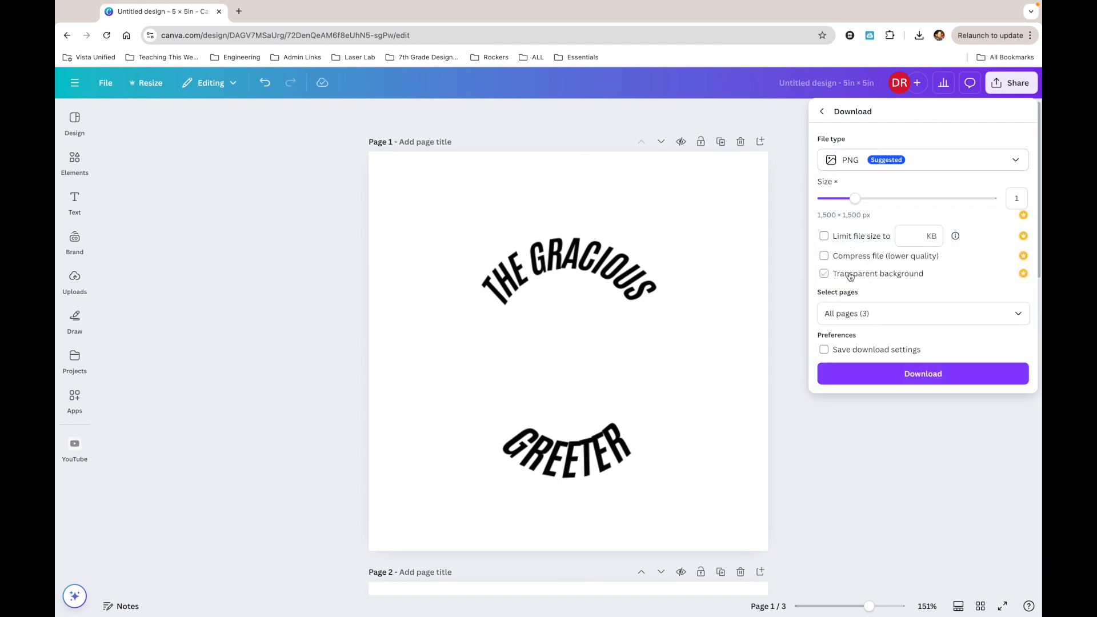
Step: Download all pages of the design as PNG files and minimise the browser window to reach the desktop
click(889, 378)
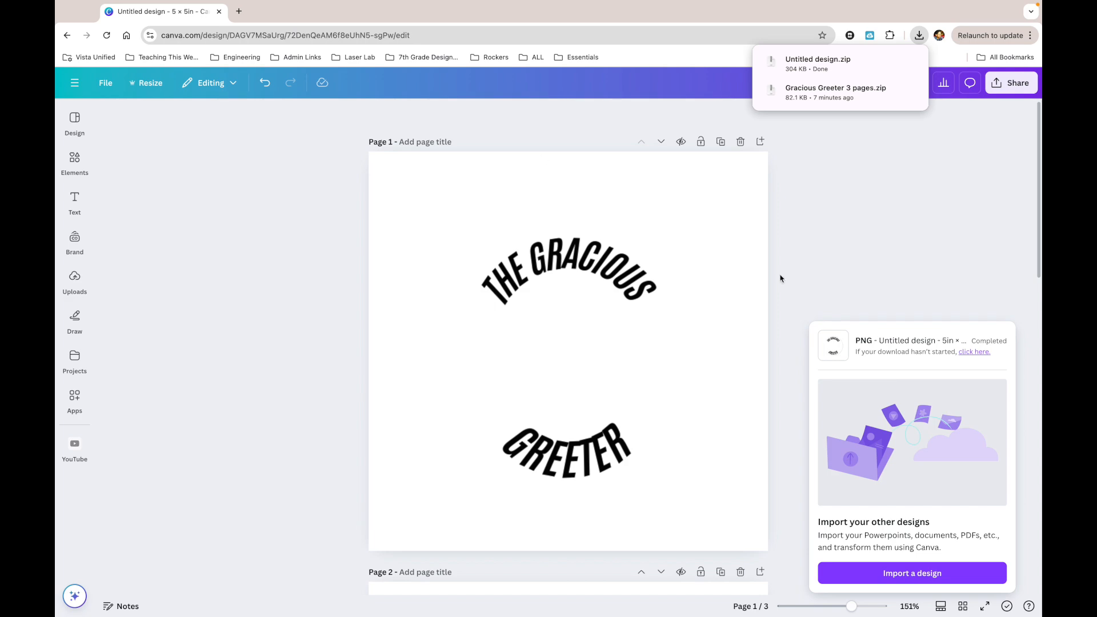
mouse_move(57, 2)
click(88, 27)
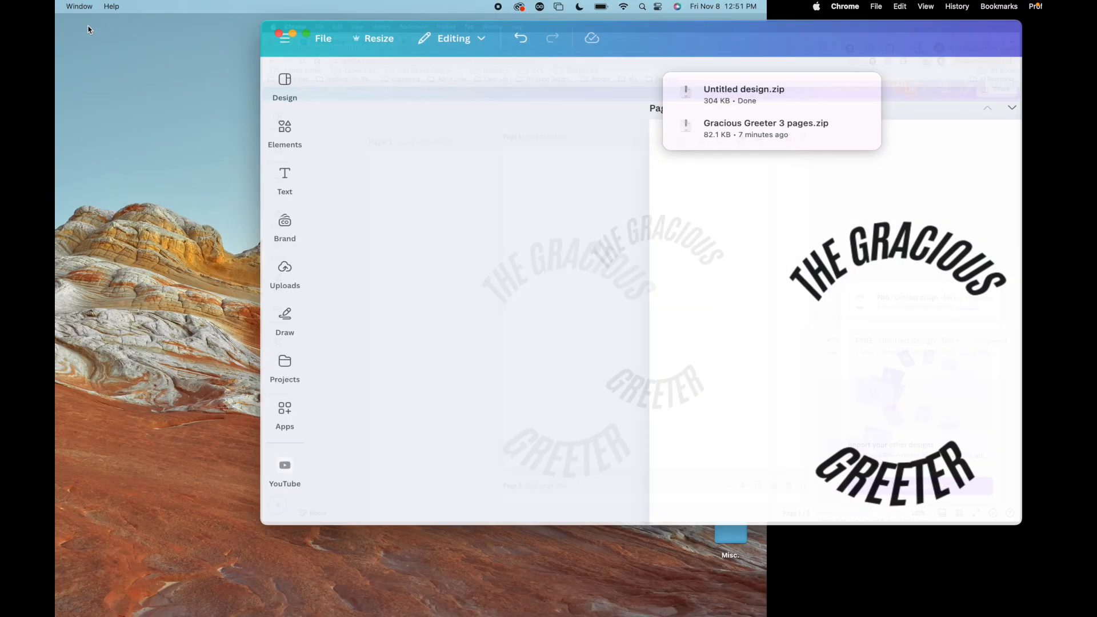
click(418, 48)
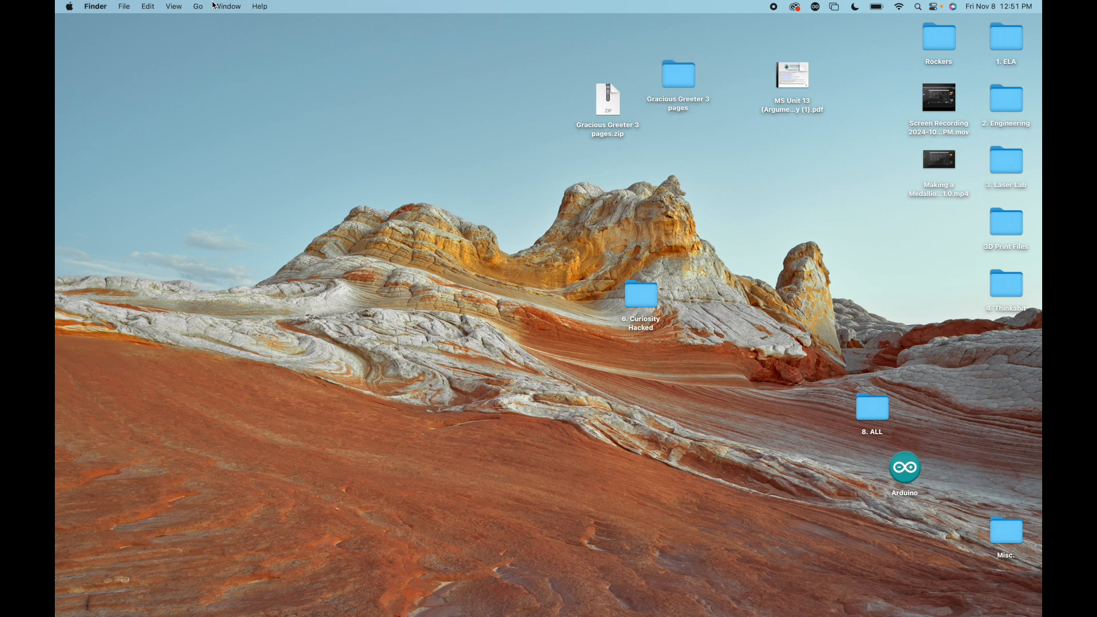
Step: Move Untitled design.zip from the Downloads folder to the desktop and put the Downloads window away
click(198, 5)
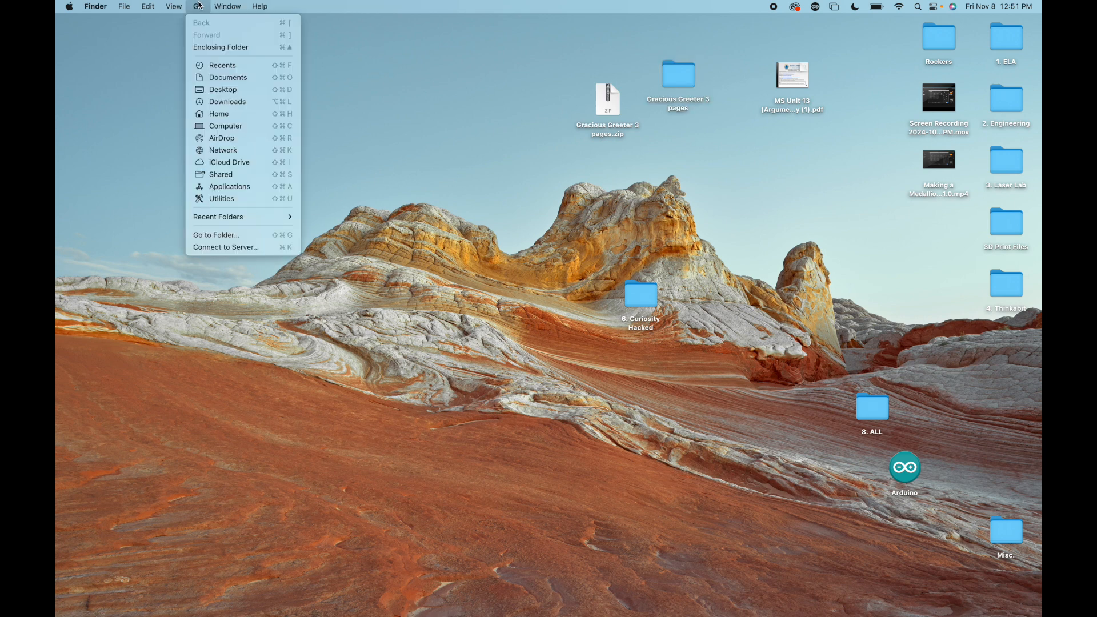
click(220, 103)
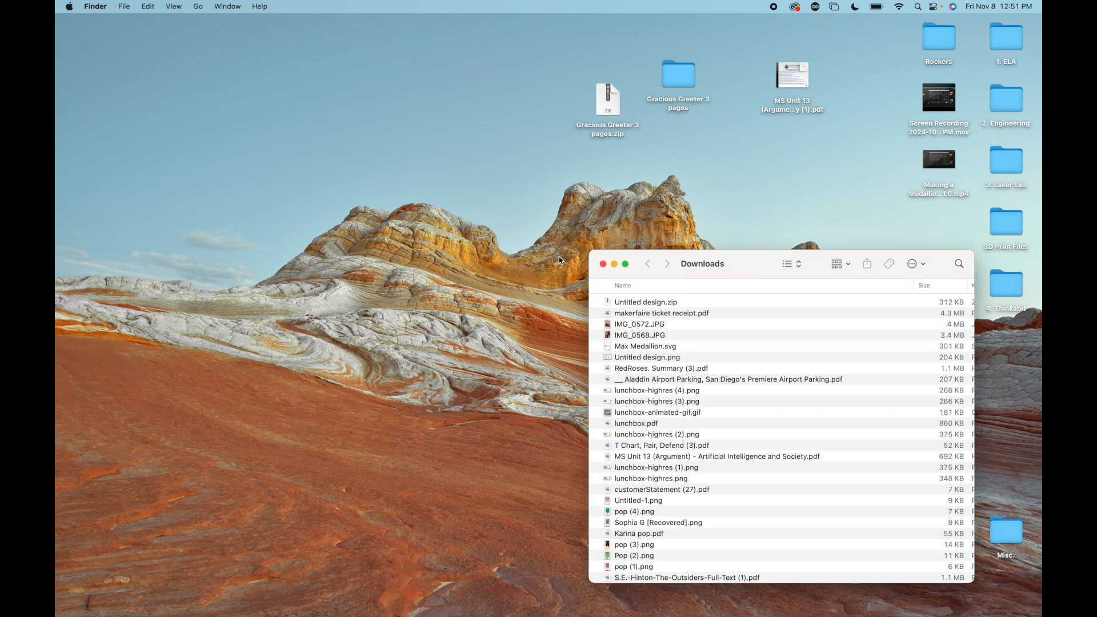
drag(628, 304, 482, 188)
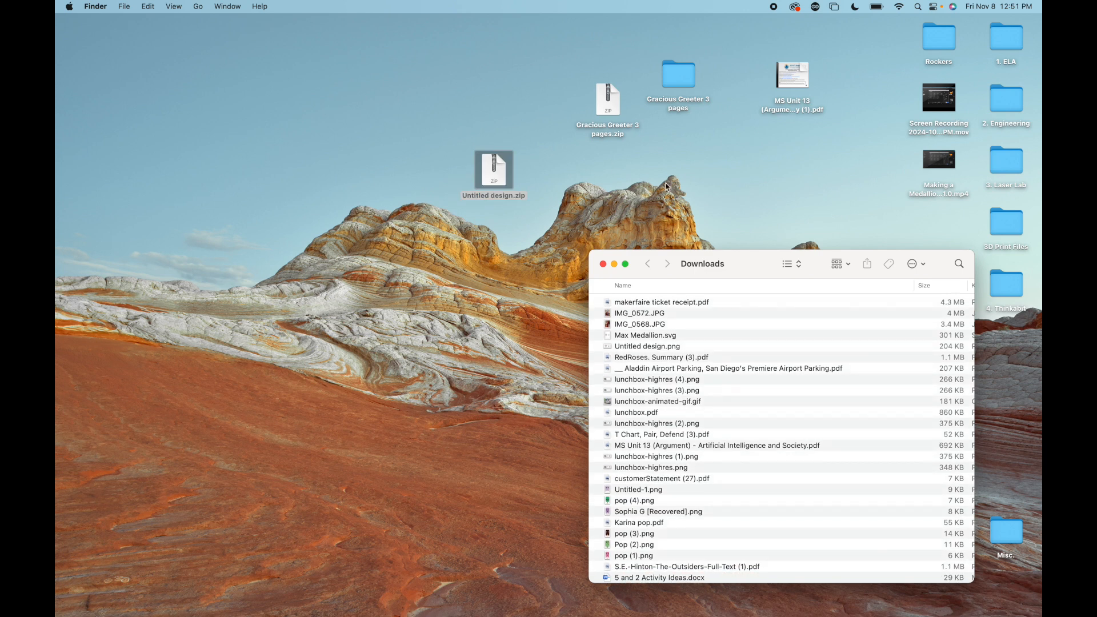
click(615, 264)
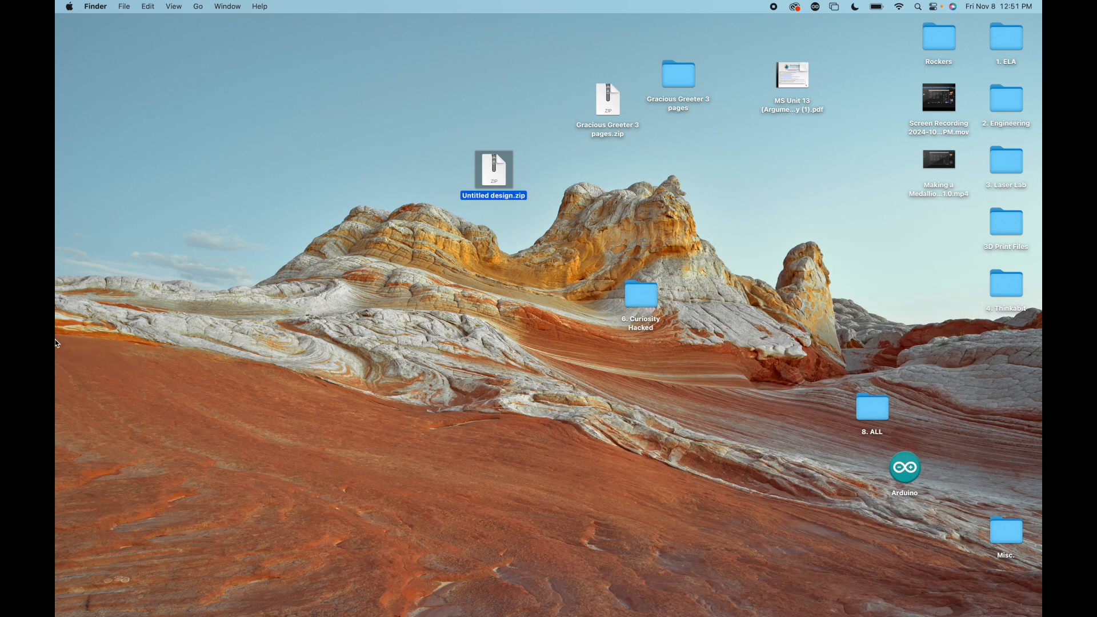
Step: Extract Untitled design.zip, place the resulting folder in a free area of the desktop and rename it Canva Designs
mouse_move(69, 354)
double_click(492, 178)
drag(491, 181, 685, 460)
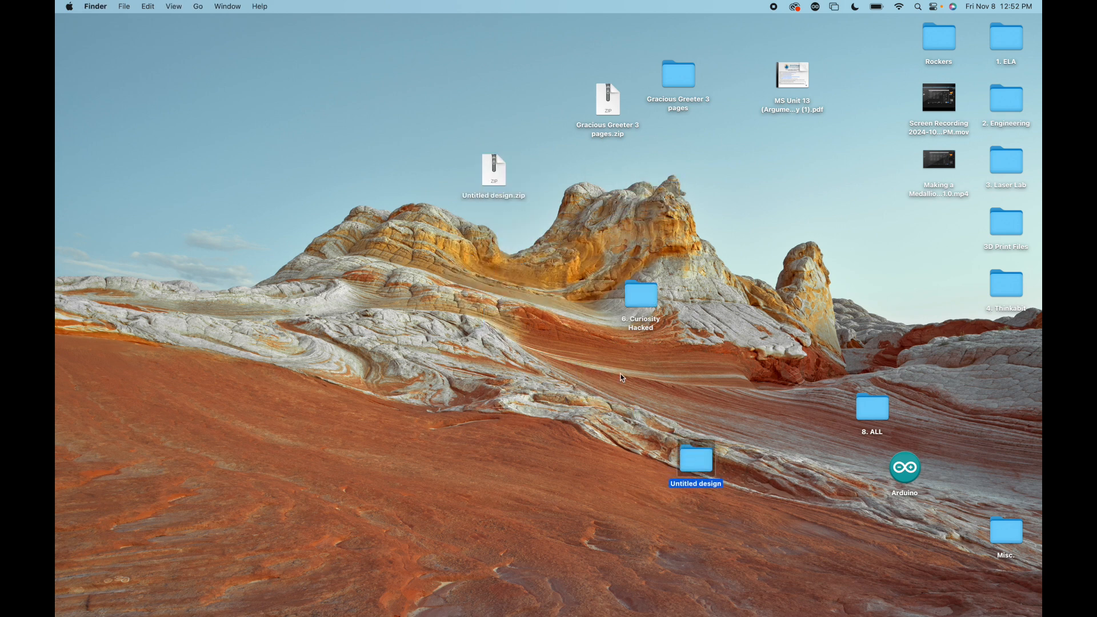
click(702, 487)
text(Canva Designs)
click(680, 557)
Step: Switch to Adobe Illustrator and start a new document with inches as the unit
mouse_move(73, 210)
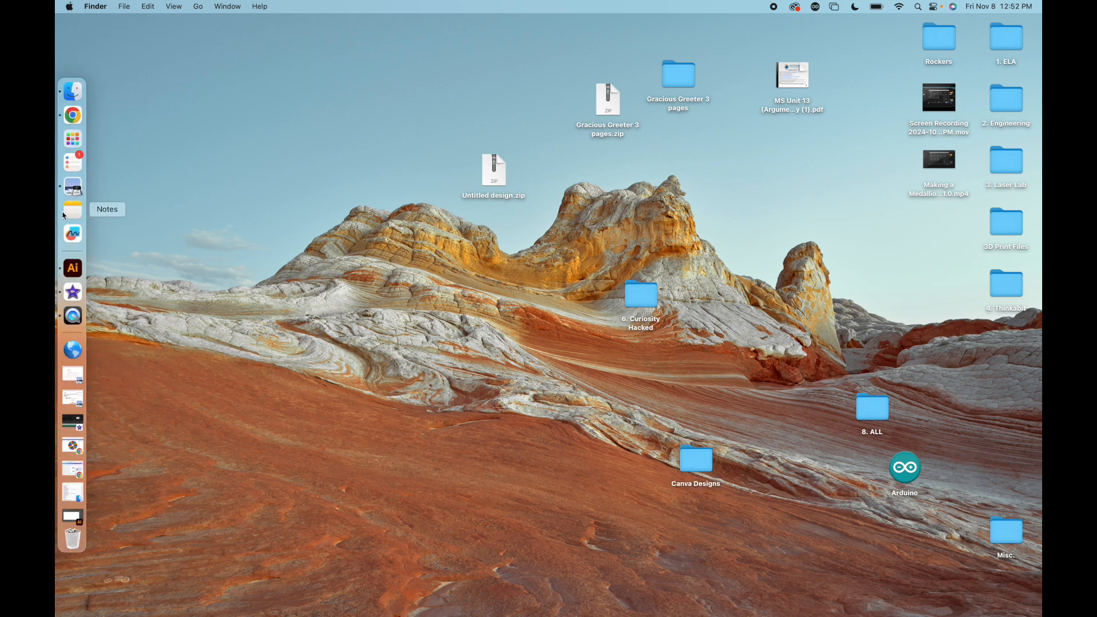
click(73, 270)
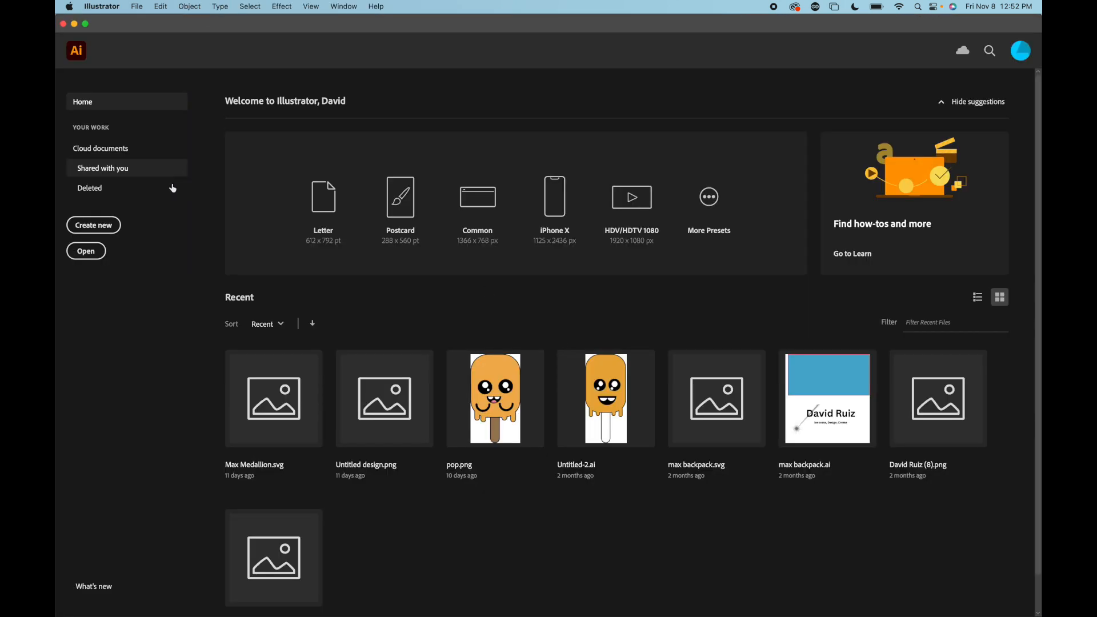
click(95, 227)
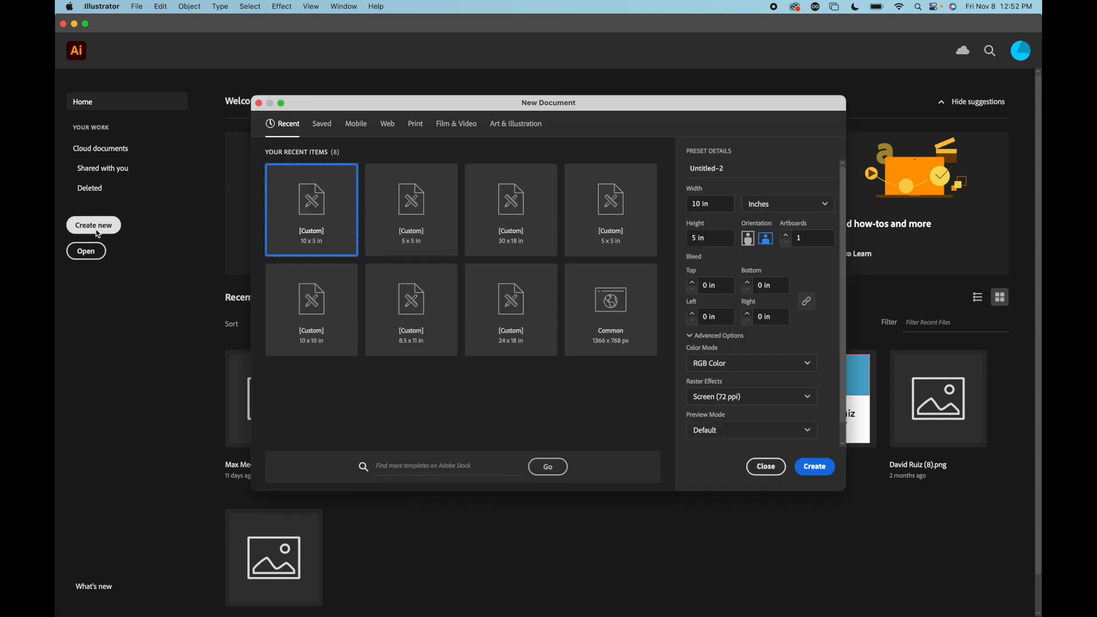
click(768, 208)
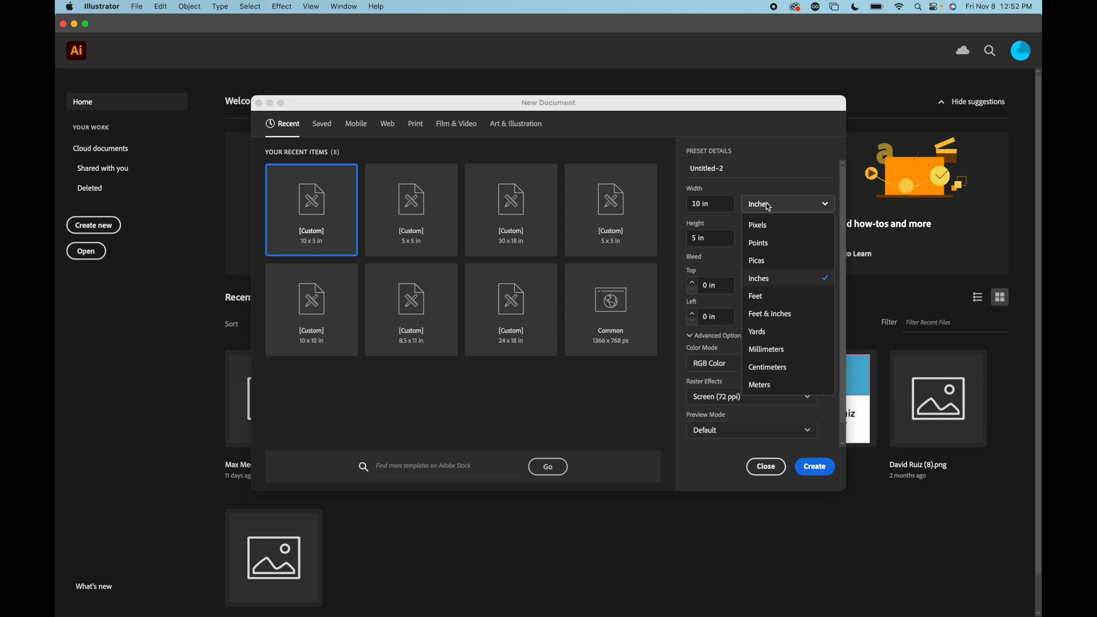
click(760, 276)
Step: Create the document 10 in wide and 5 in high, named with the owner's surname followed by Medallion
click(705, 206)
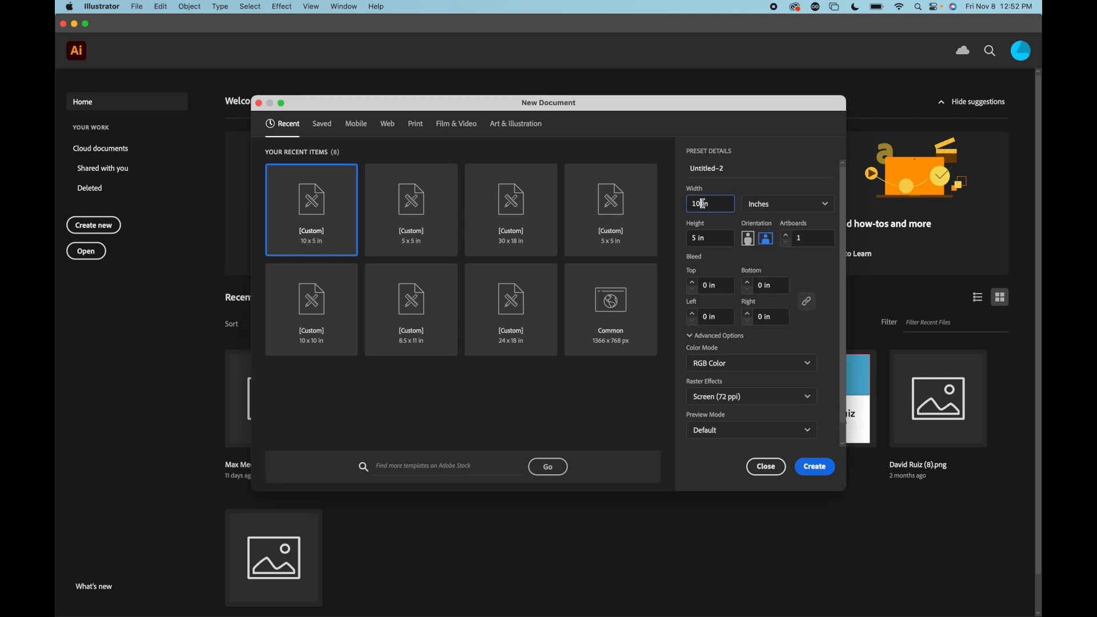
drag(716, 205, 696, 201)
text(10)
key(Tab)
key(Tab)
text(5)
click(716, 171)
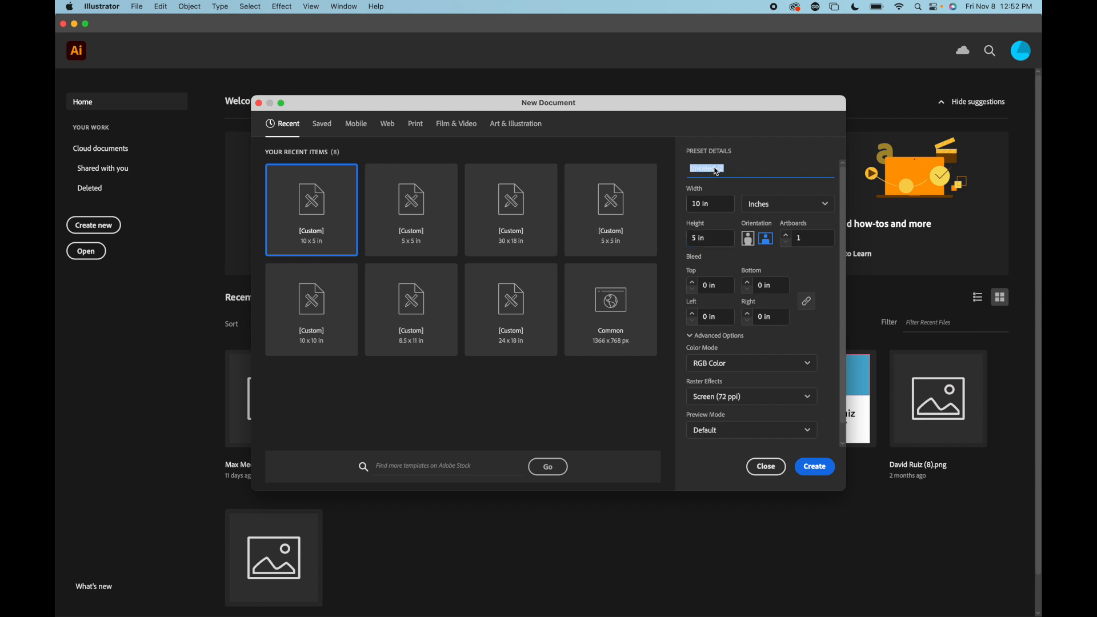
text(Ruiz Medallion)
click(810, 467)
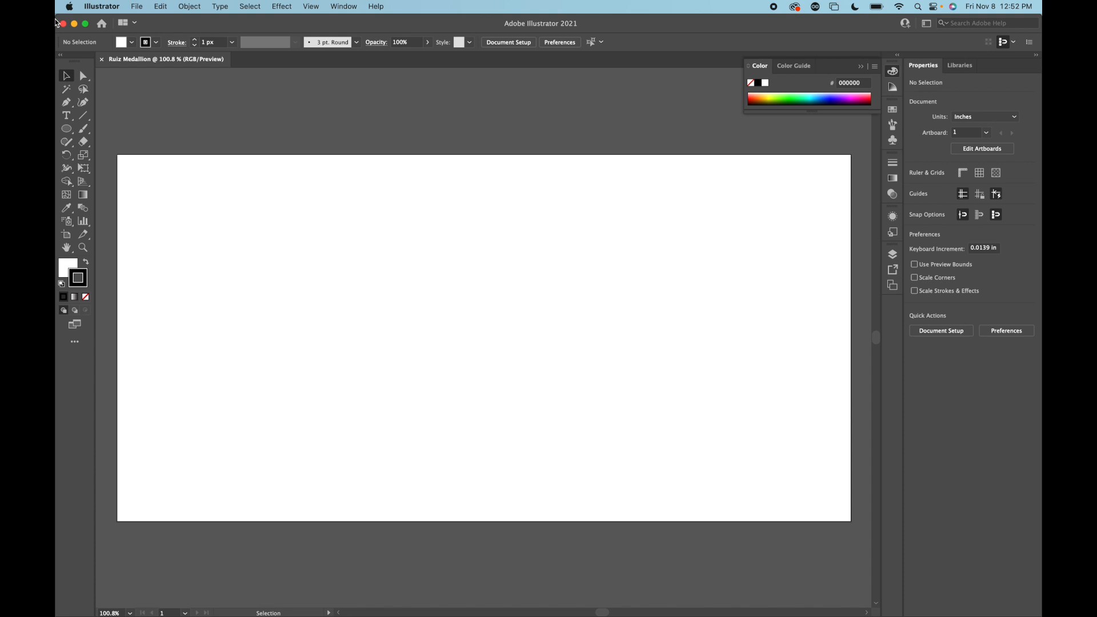
Step: Open 1.png from the Canva Designs folder on the desktop
click(136, 6)
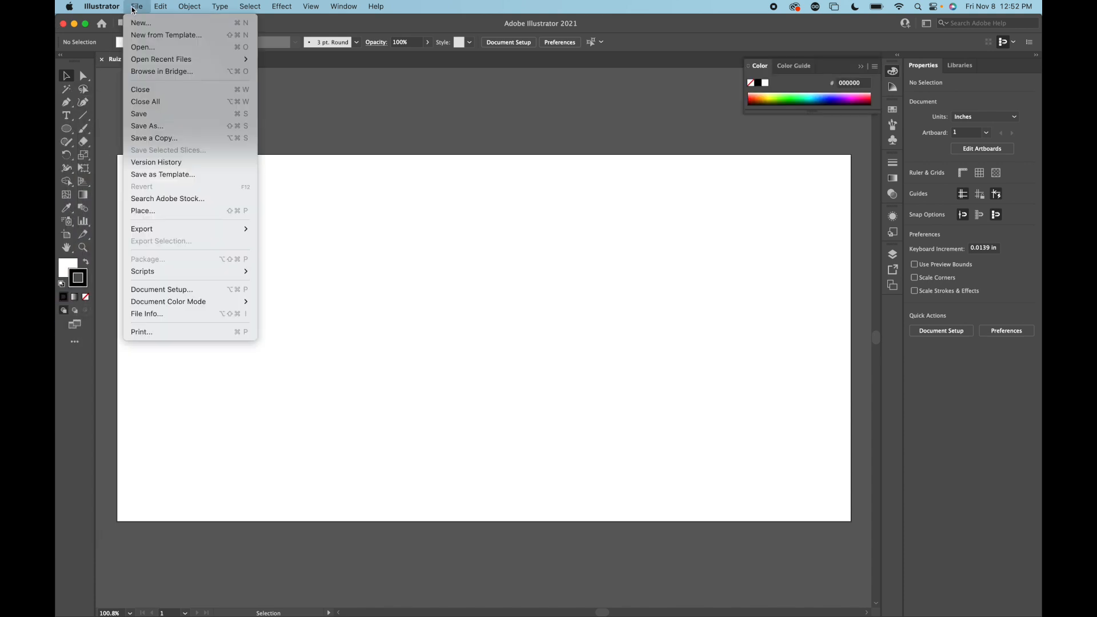
click(140, 47)
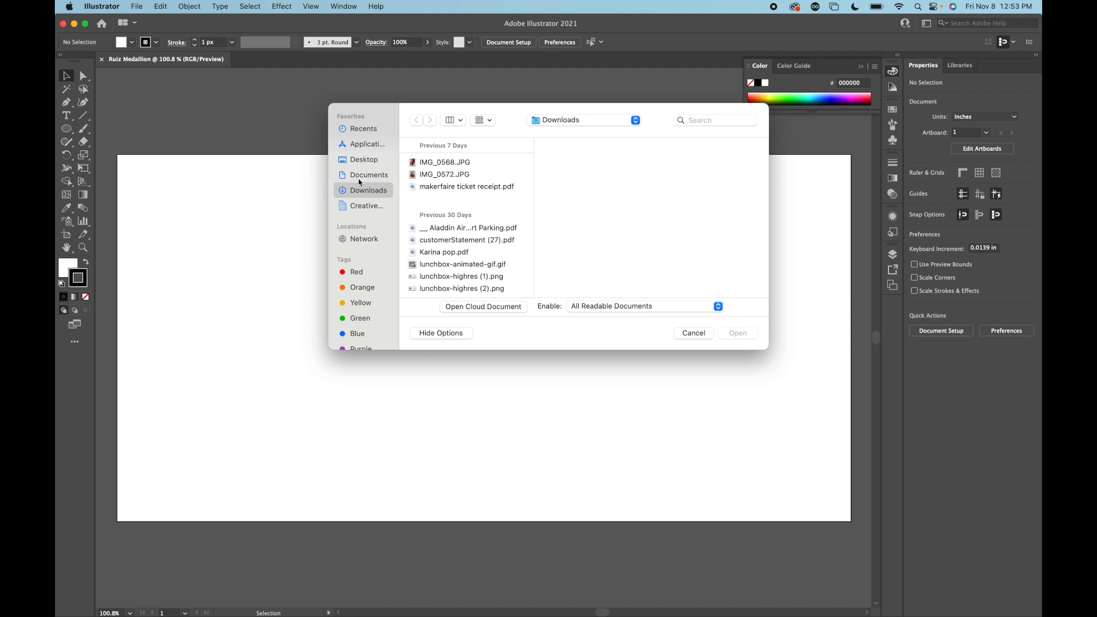
click(360, 160)
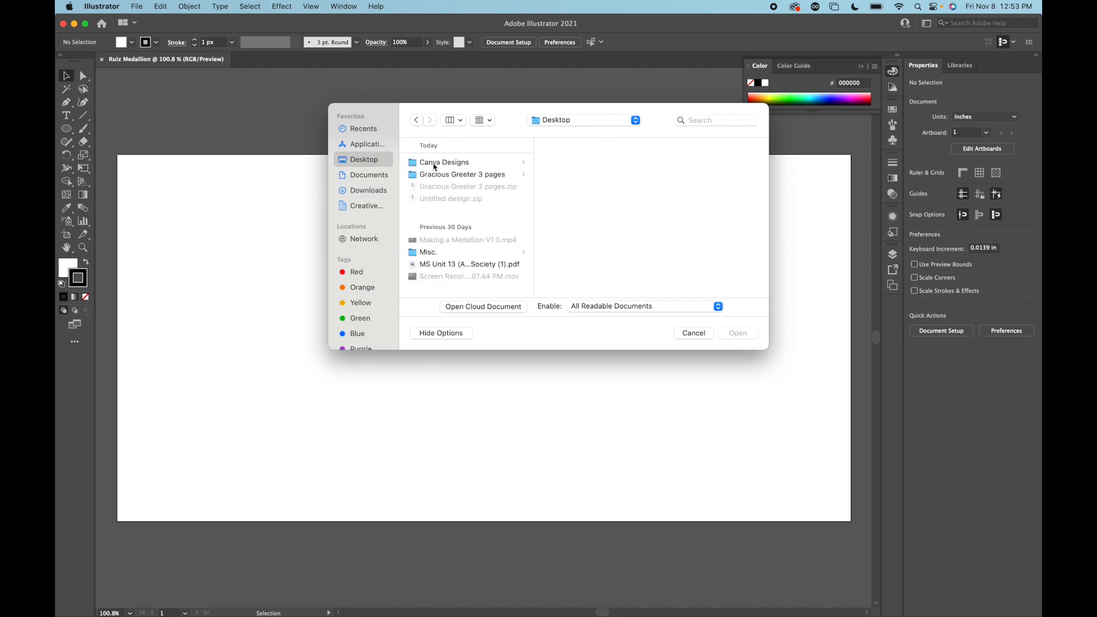
click(430, 165)
double_click(565, 164)
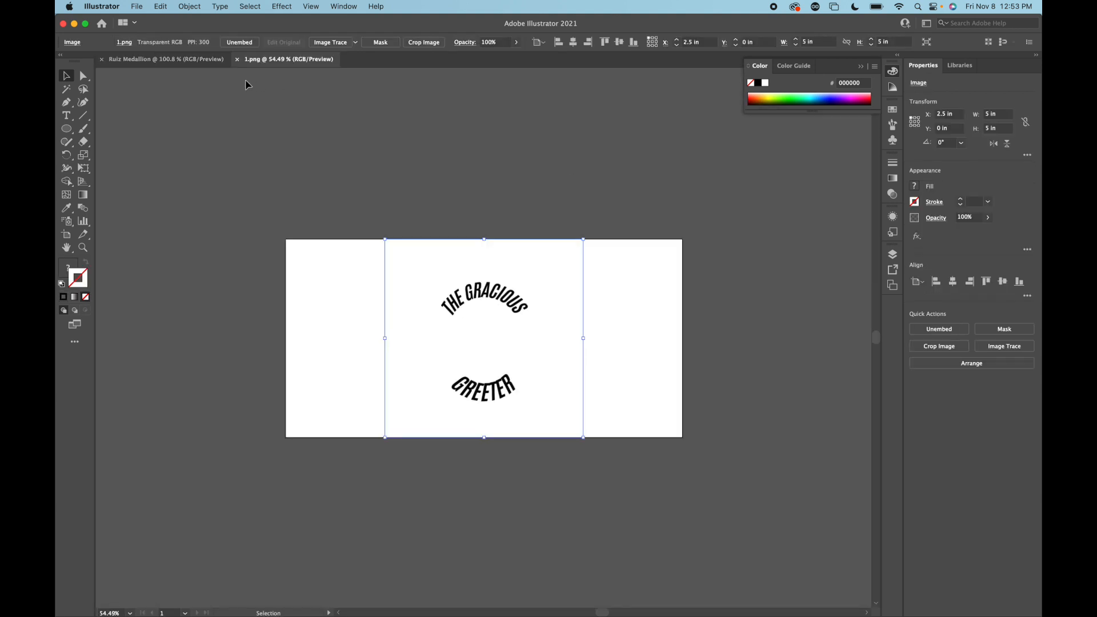
Step: Open 2.png and 3.png from the Canva Designs folder as separate documents
click(139, 12)
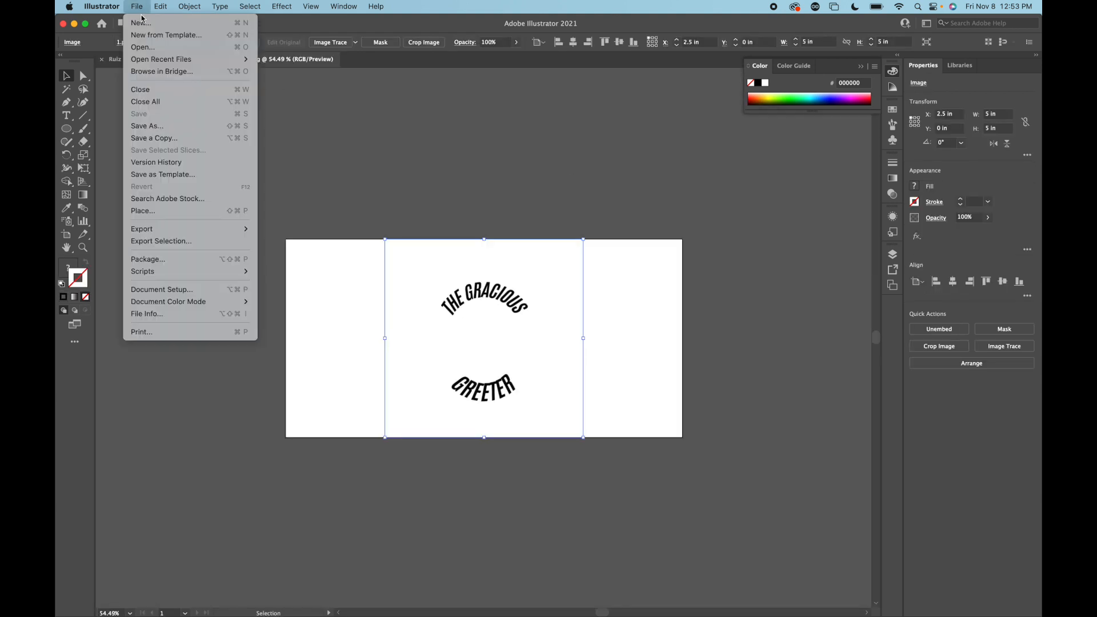
click(144, 47)
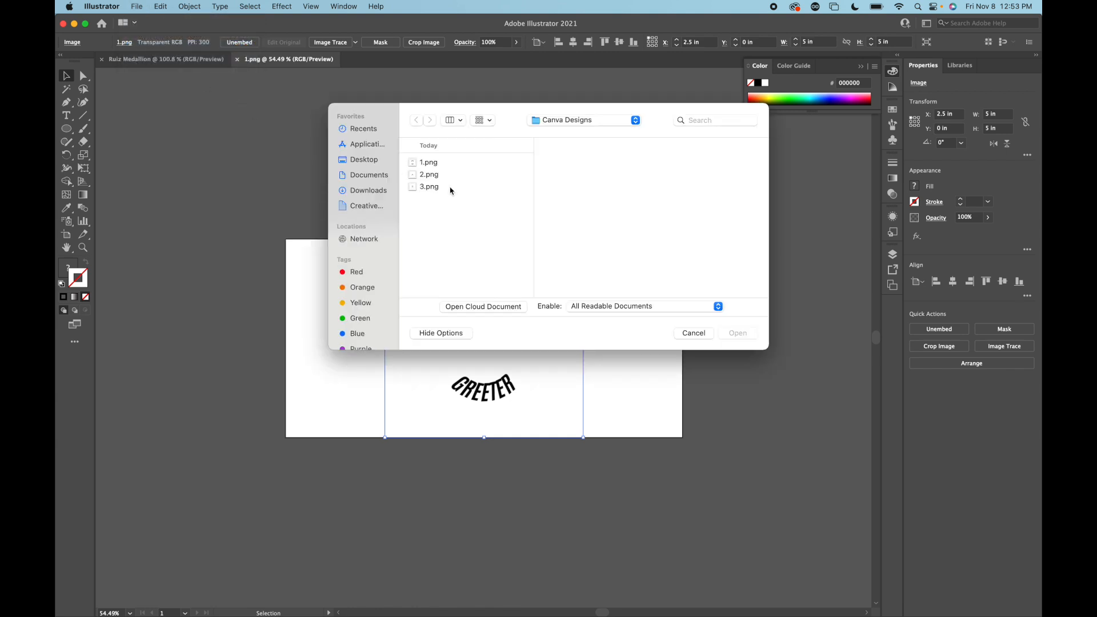
double_click(429, 175)
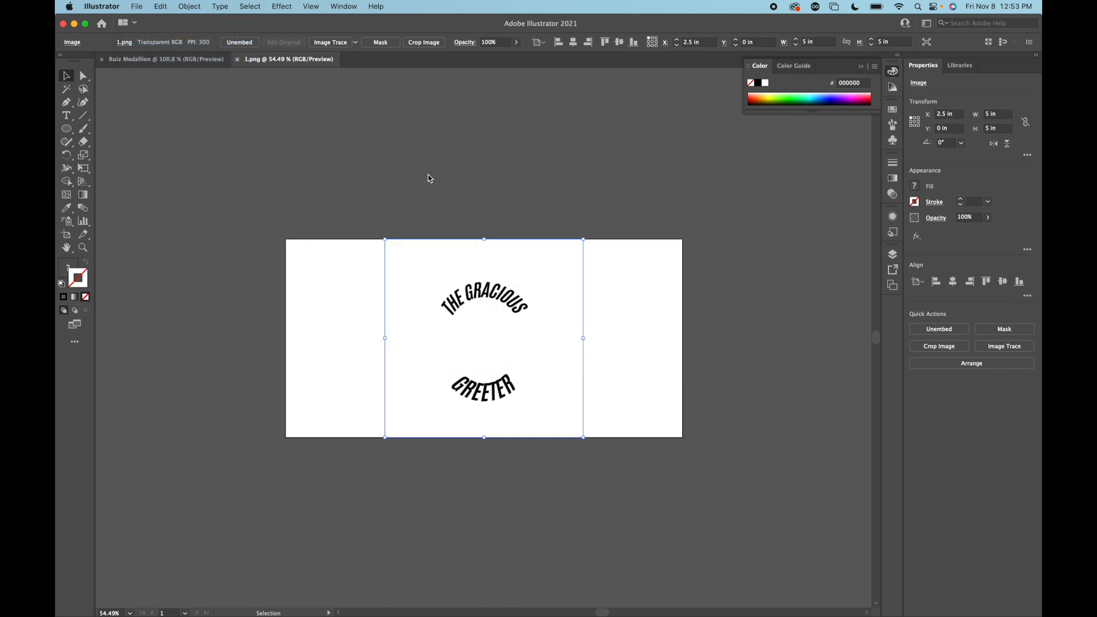
click(136, 7)
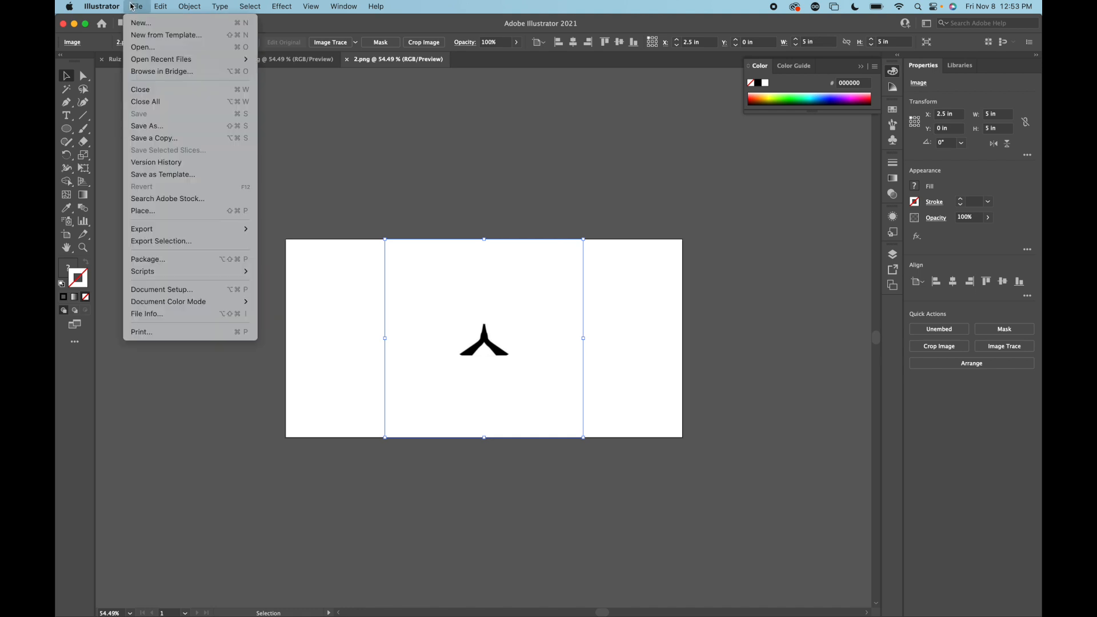
click(150, 47)
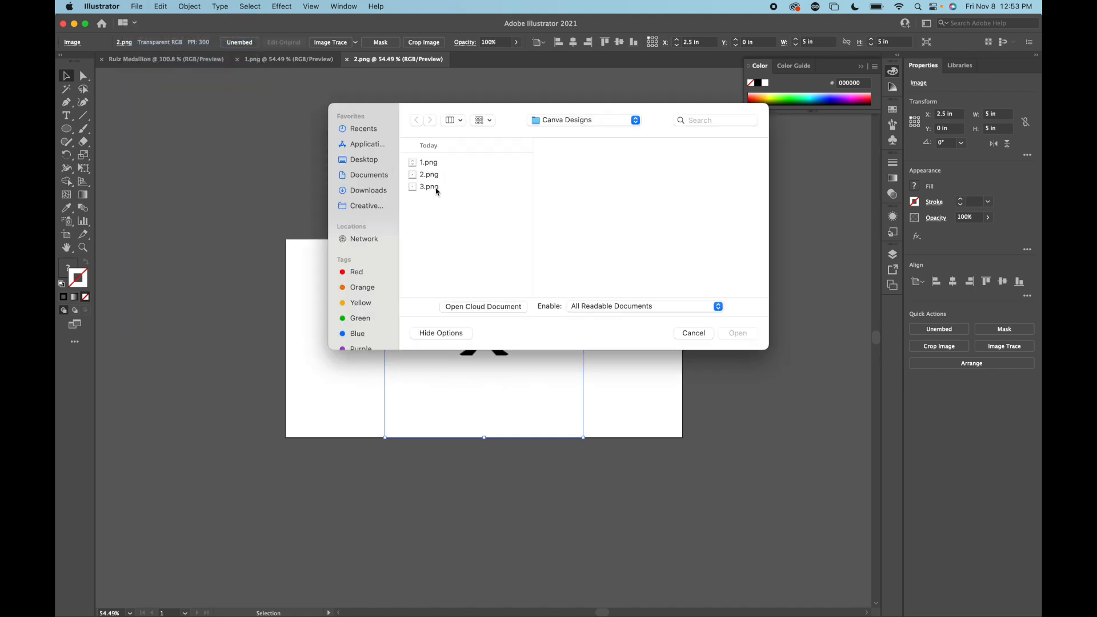
double_click(429, 186)
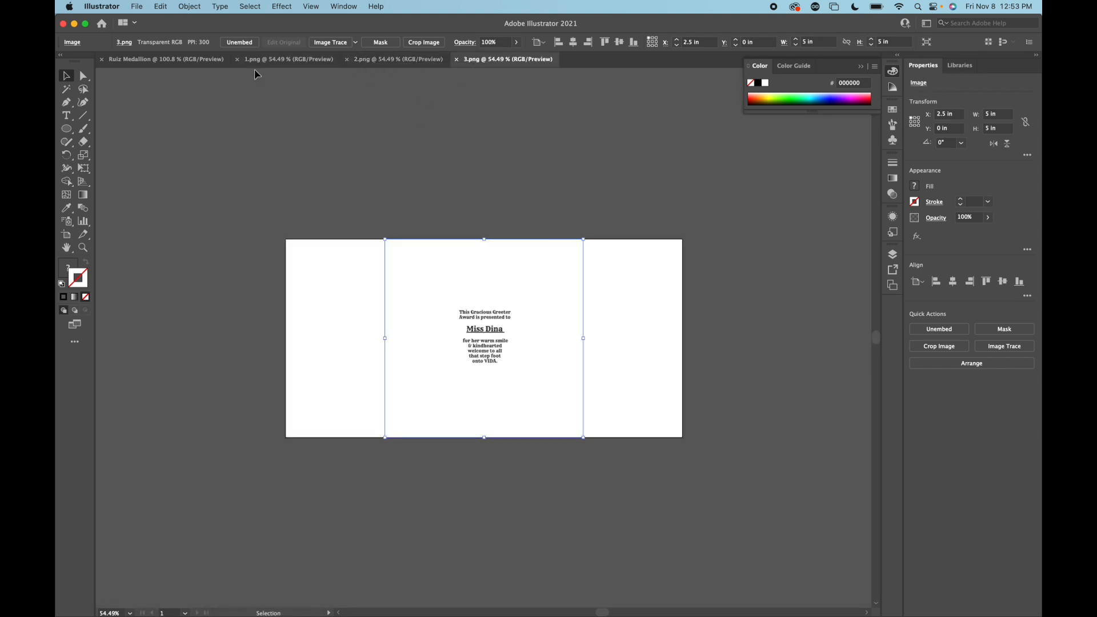
Step: Draw a circle about 3.39 in in diameter on the left half of the blank Medallion artboard
click(166, 60)
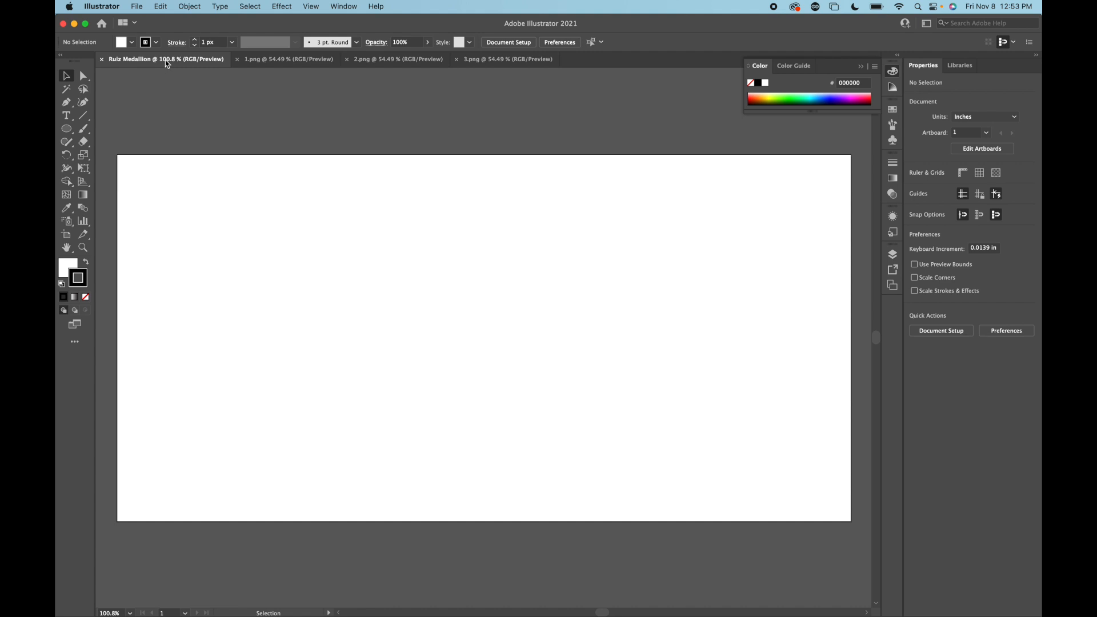
click(66, 128)
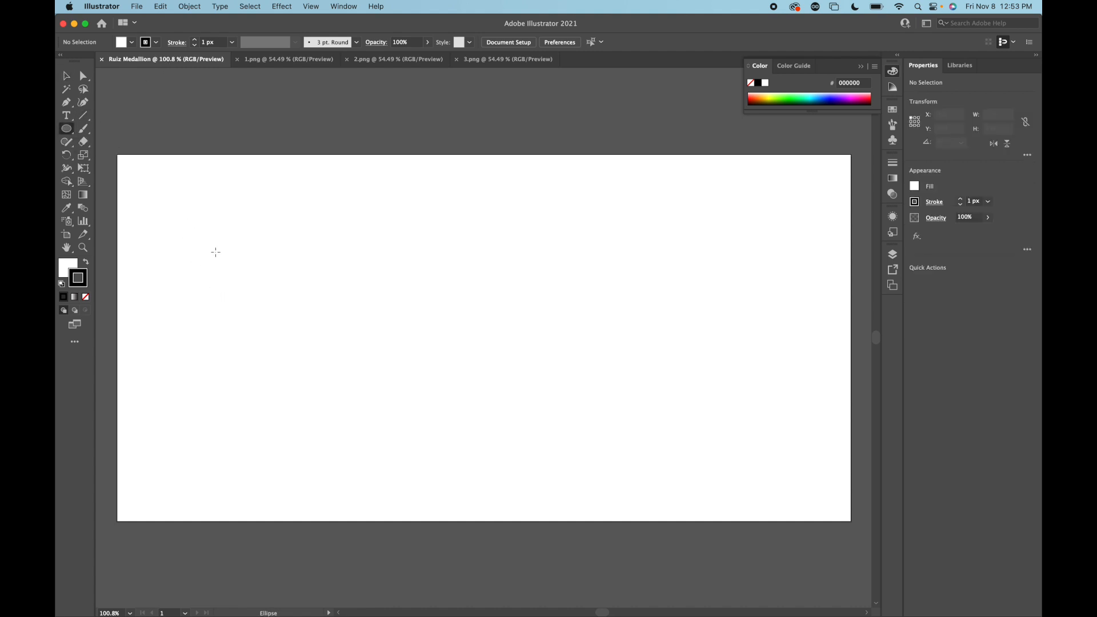
drag(216, 251, 465, 499)
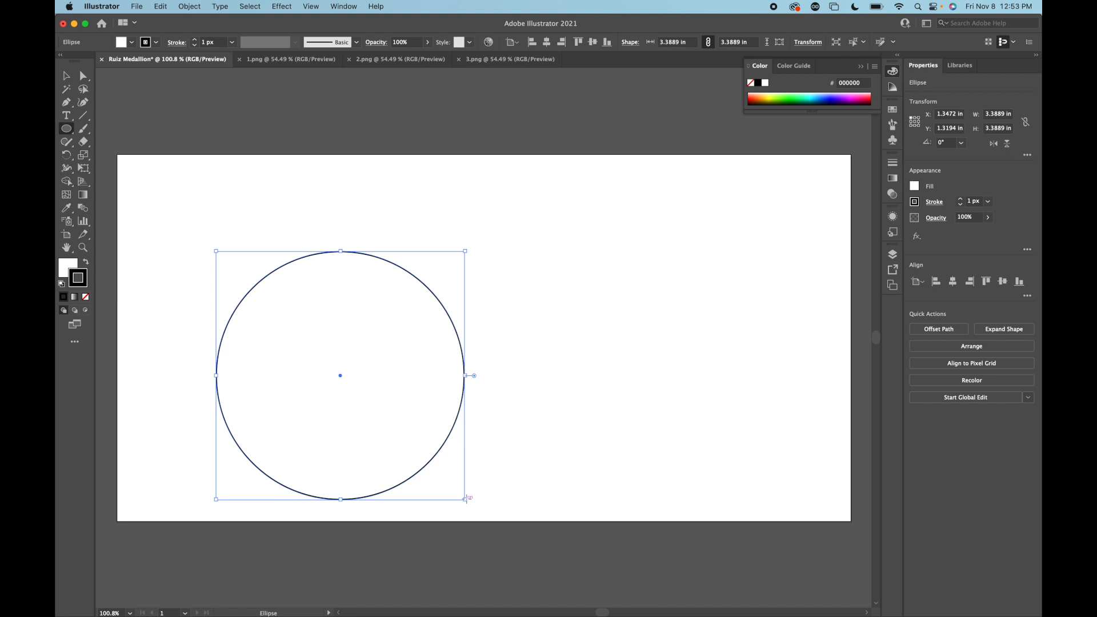
Step: Remove the circle's fill and give its stroke the orange-red colour FF4800
click(65, 273)
click(86, 297)
click(83, 291)
click(752, 100)
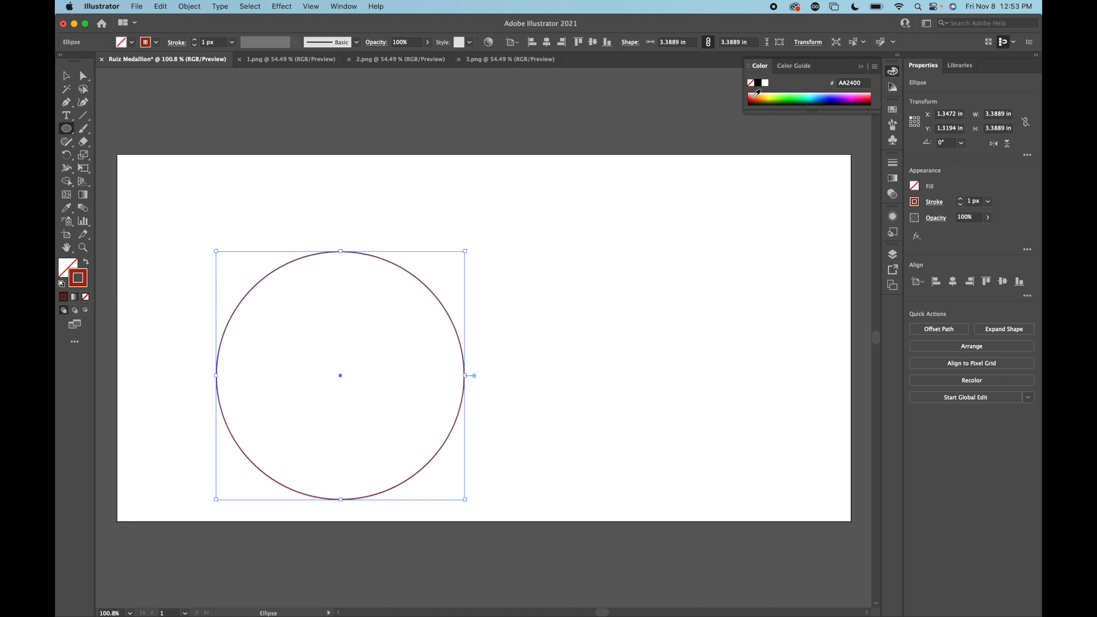
click(754, 96)
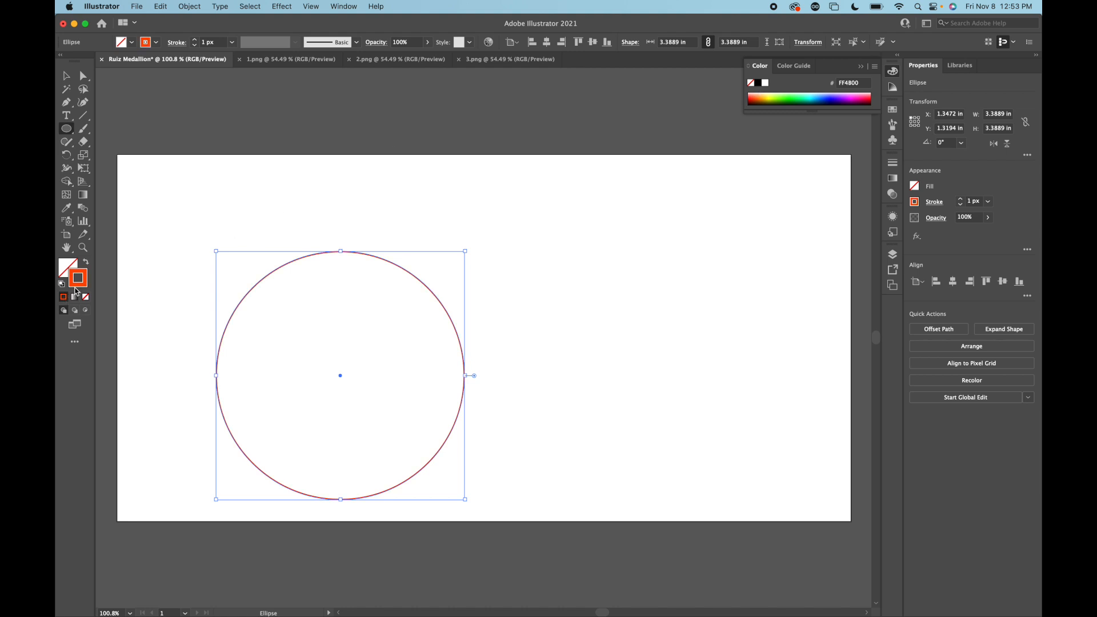
Step: Set the circle's stroke colour to ED450A in the Color Picker
double_click(76, 288)
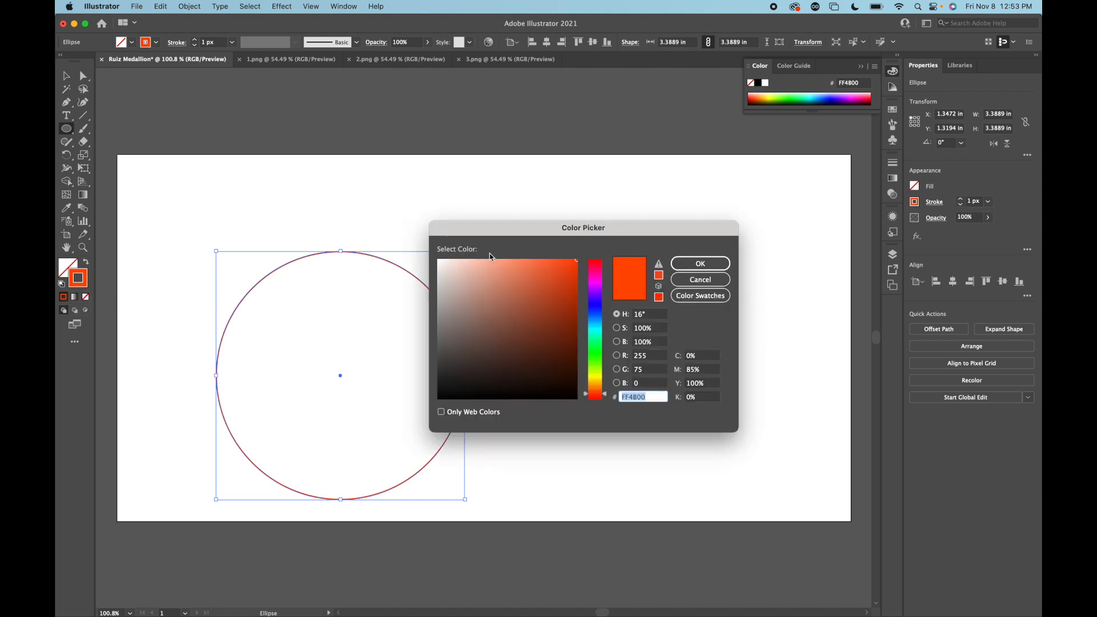
click(571, 269)
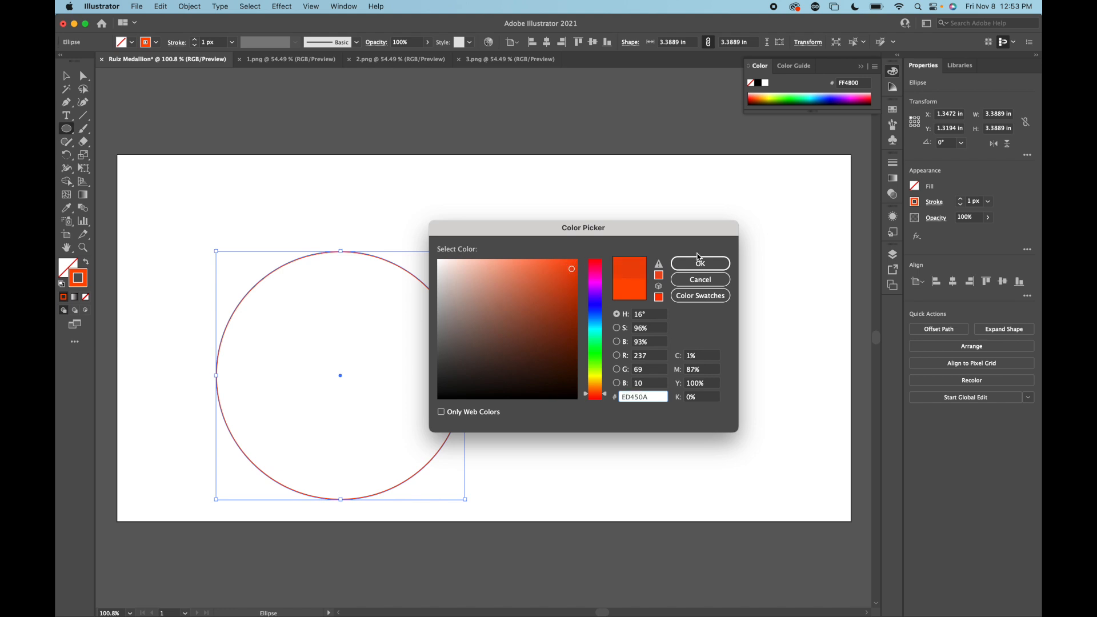
click(700, 264)
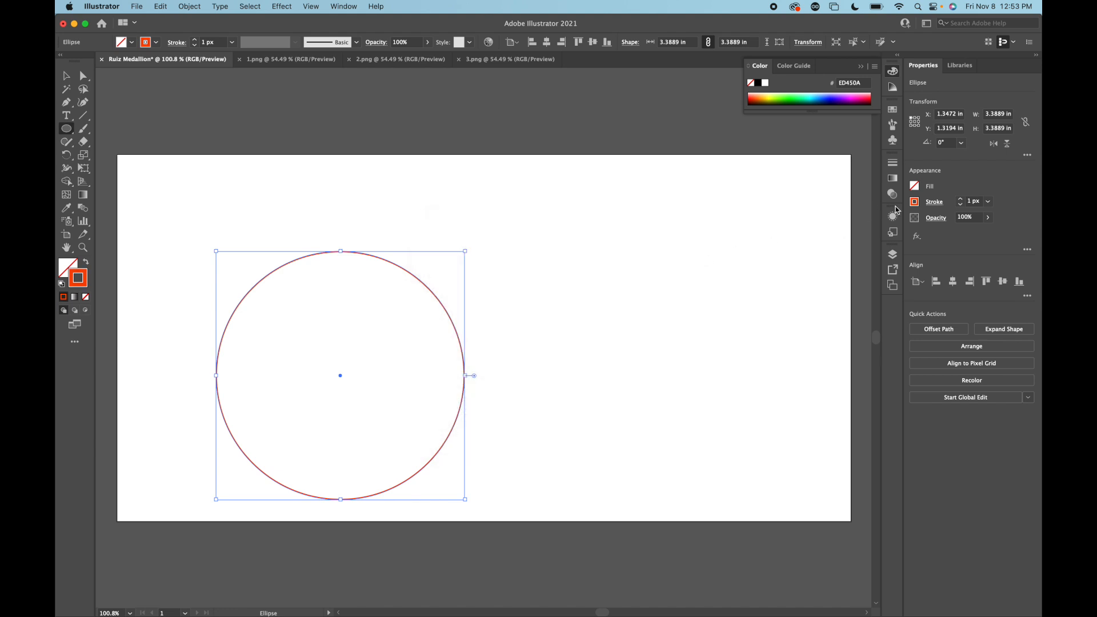
Step: Set the circle's stroke colour to pure red with RGB values 255, 0, 0
click(914, 202)
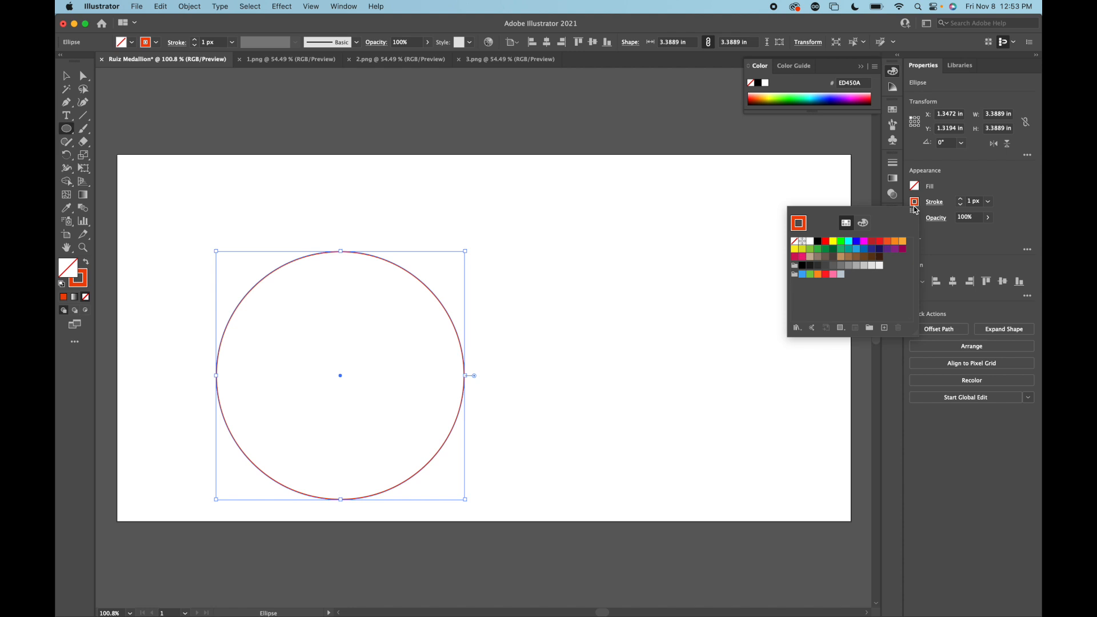
click(862, 223)
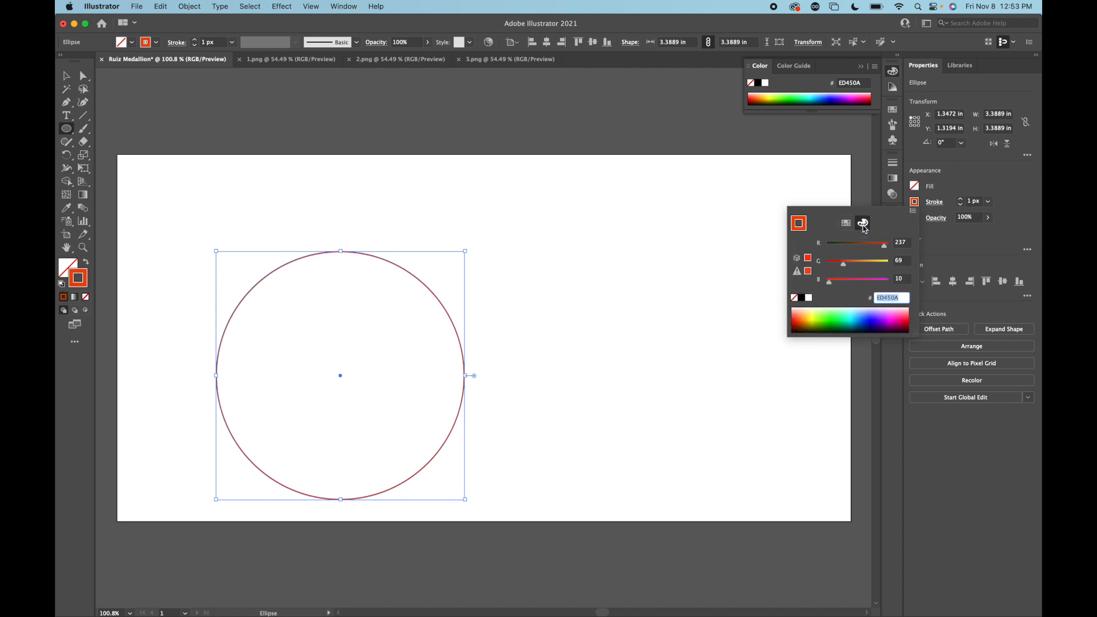
click(900, 243)
text(255)
key(Tab)
text(0)
key(Tab)
text(0)
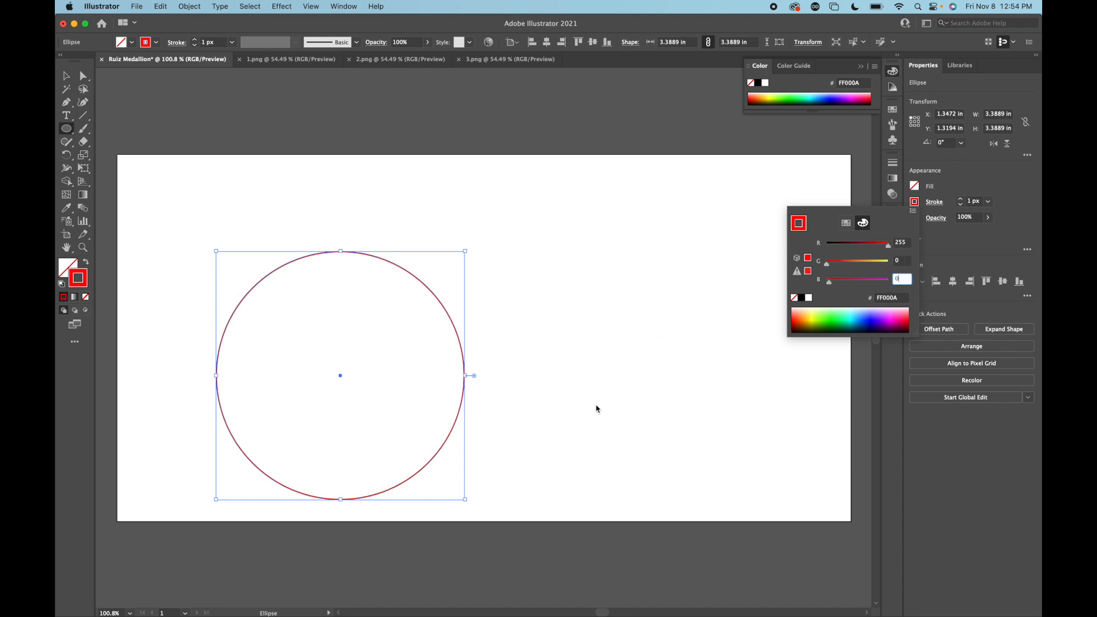
key(Return)
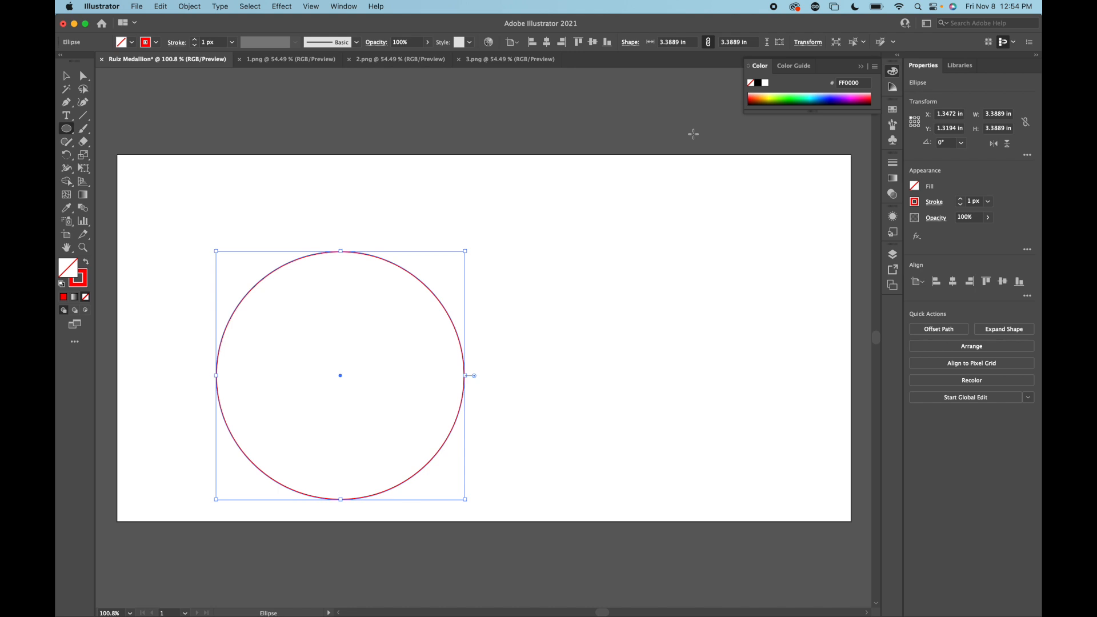
Step: Resize the circle to 4 in wide by 4 in high and move it up fully inside the left half of the artboard
click(997, 114)
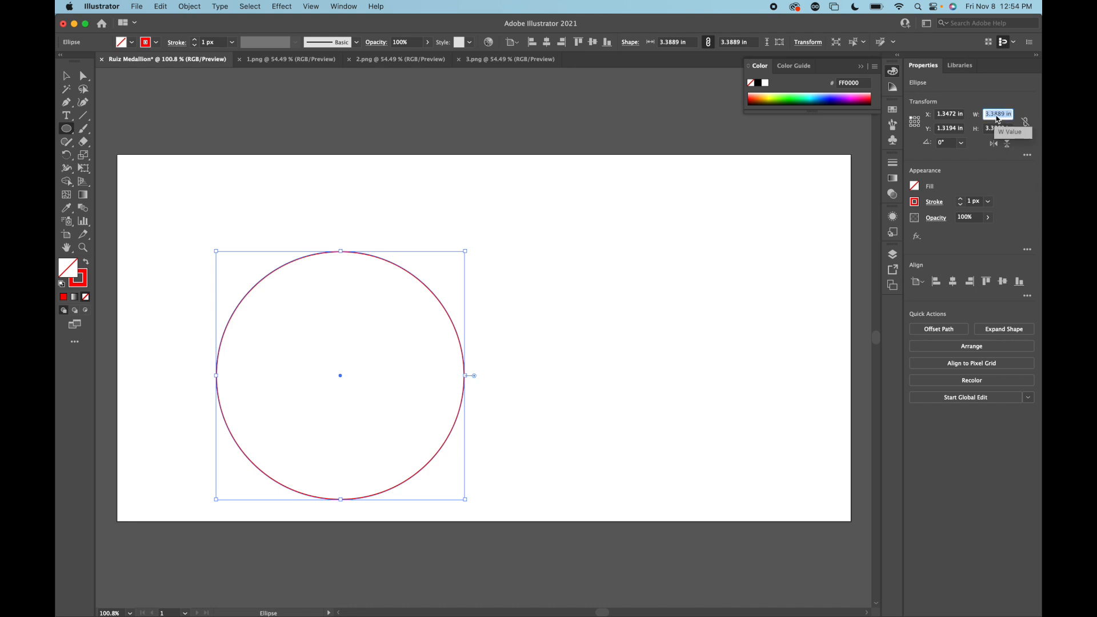
text(4)
key(Tab)
text(4)
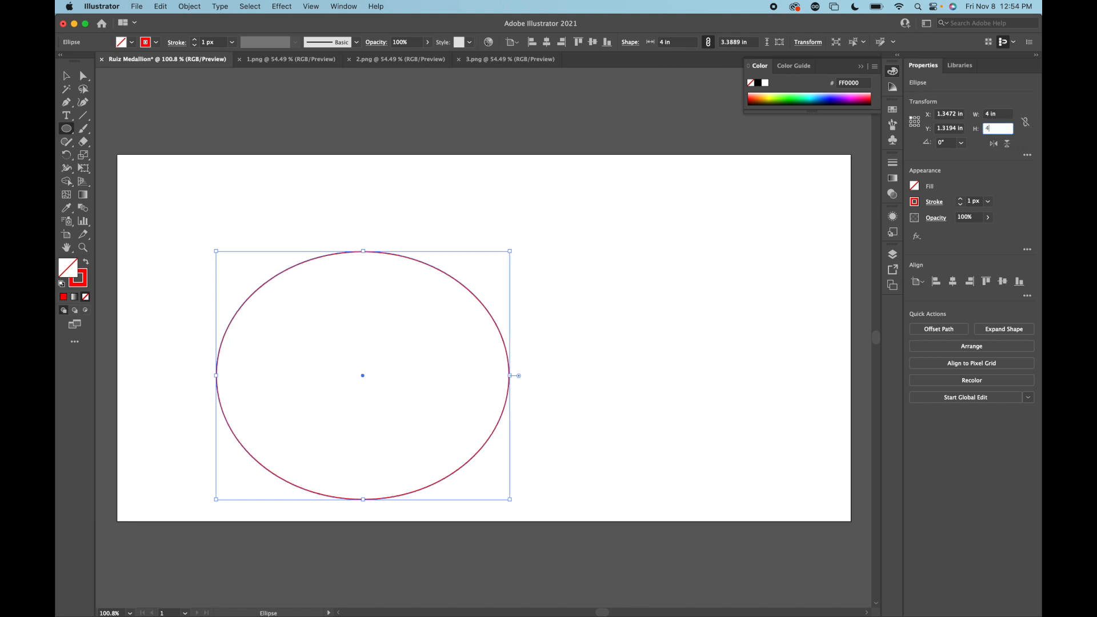
key(Tab)
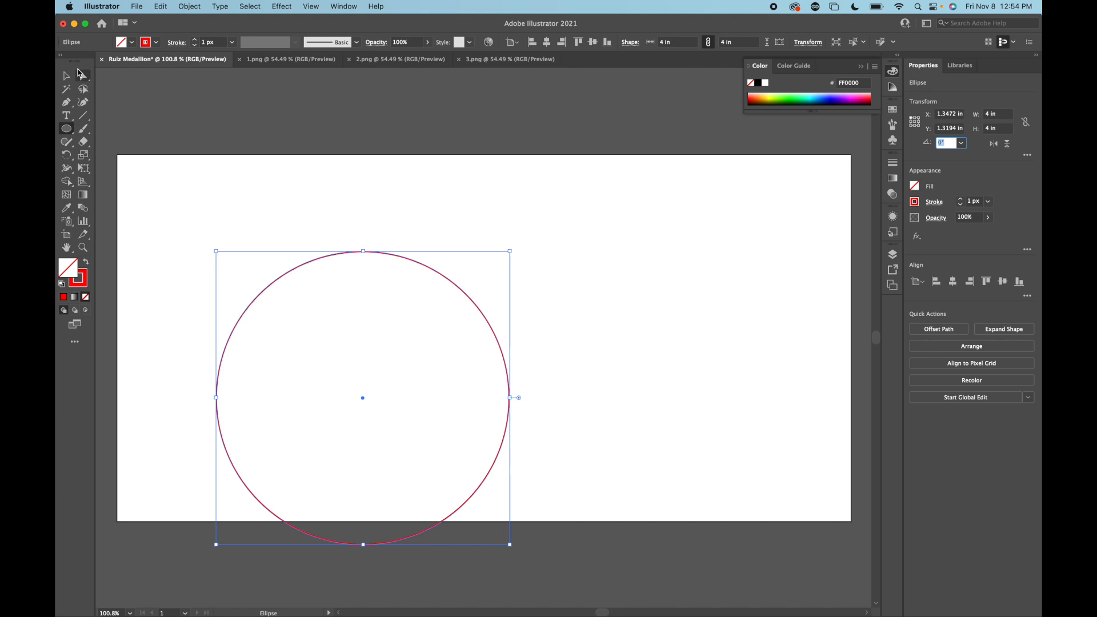
click(66, 76)
drag(286, 276, 244, 234)
Step: Draw a small circle over the large circle's upper edge and set its width and height to 1 in
key(l)
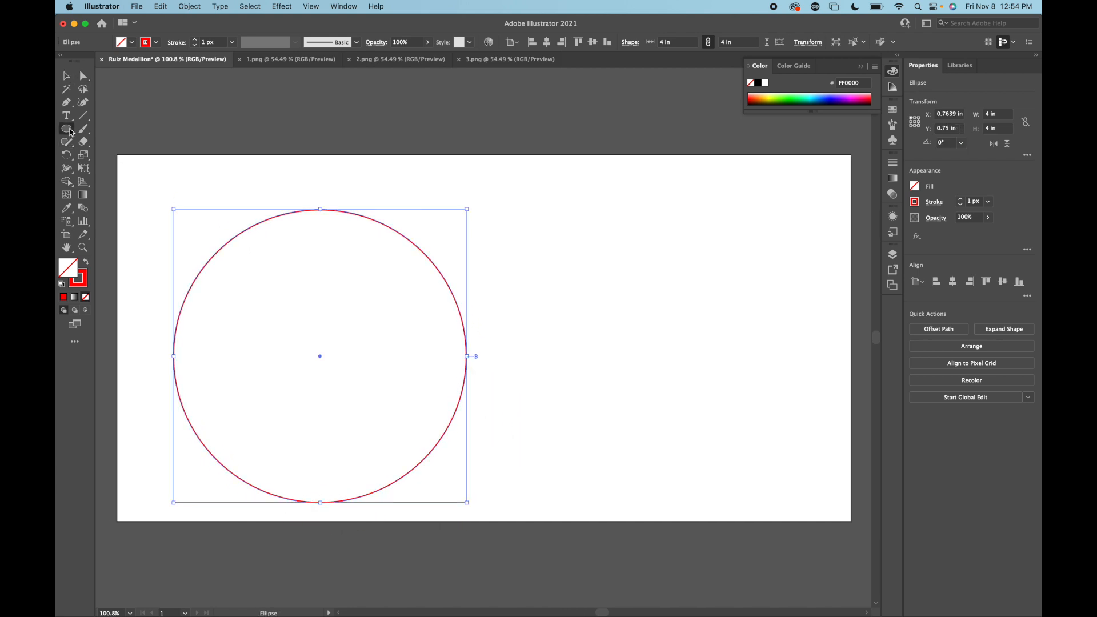
drag(280, 170, 344, 236)
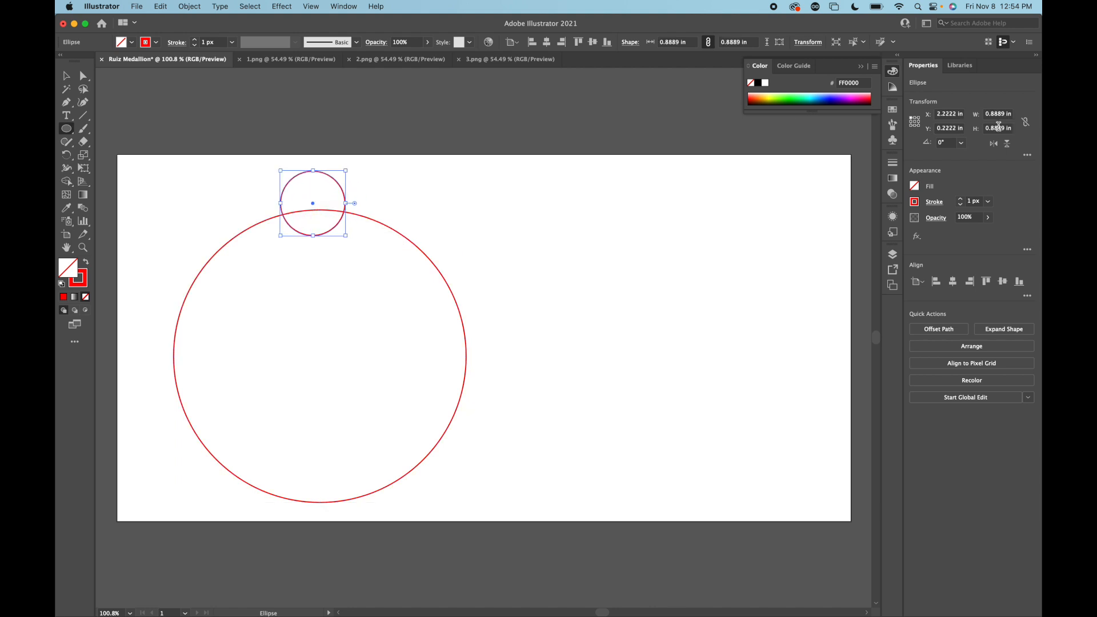
click(1003, 115)
text(1)
key(Tab)
text(1)
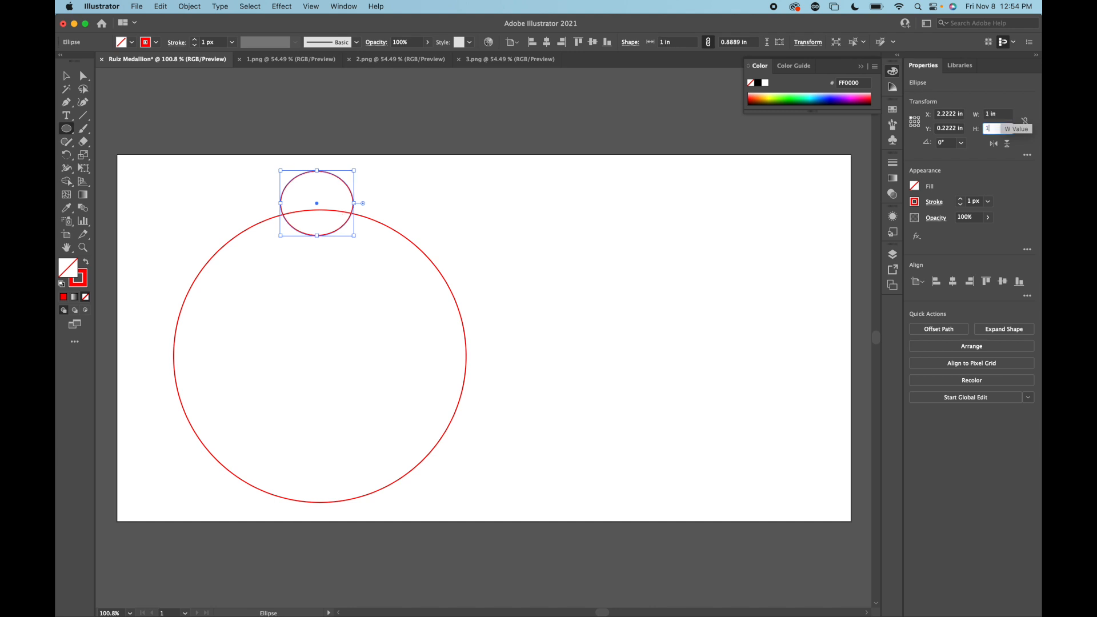
key(Tab)
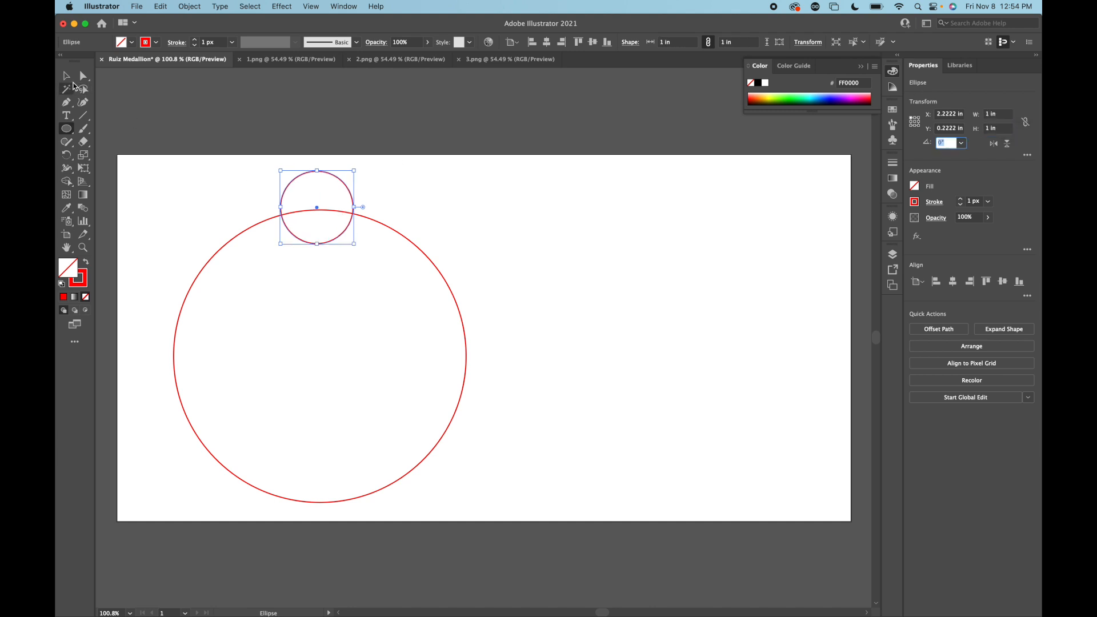
Step: Move the 1 in circle so its centre lies on the large circle's upper edge, and deselect it
click(66, 76)
mouse_move(317, 208)
mouse_down()
mouse_move(336, 213)
mouse_move(318, 213)
mouse_up()
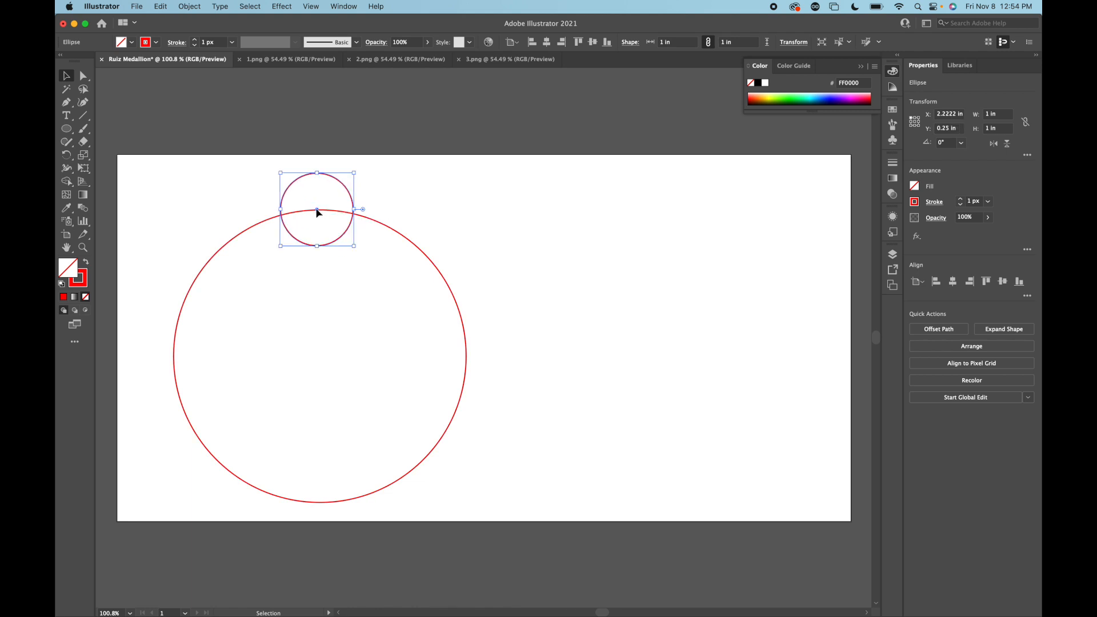
click(238, 197)
drag(238, 175, 243, 200)
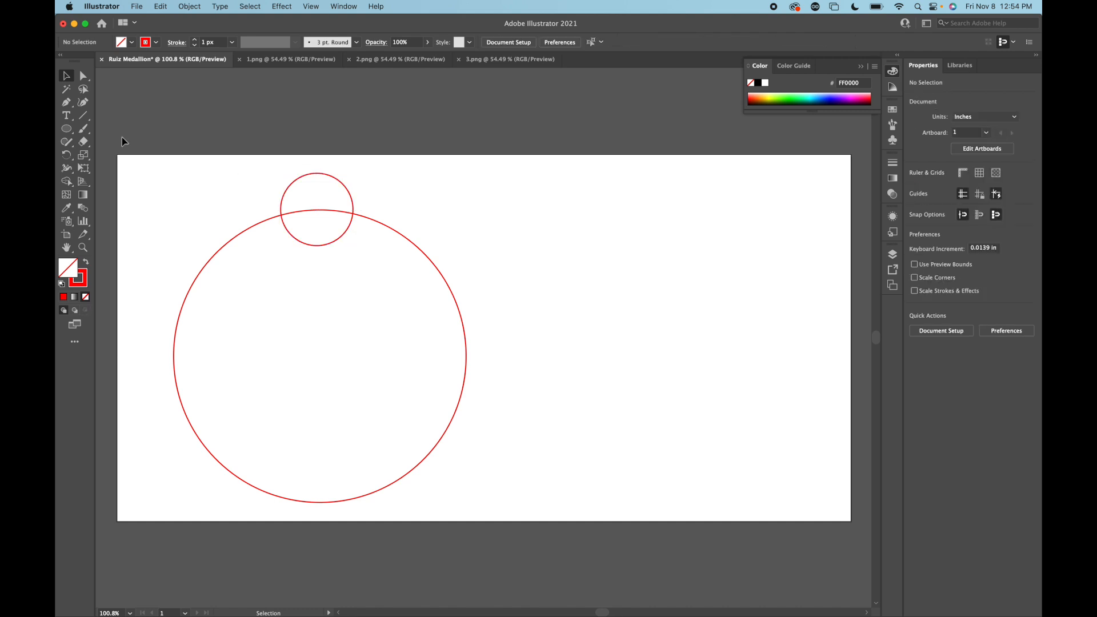
Step: Draw a 0.5 in circle and centre it inside the 1 in circle as the hanging hole
click(65, 131)
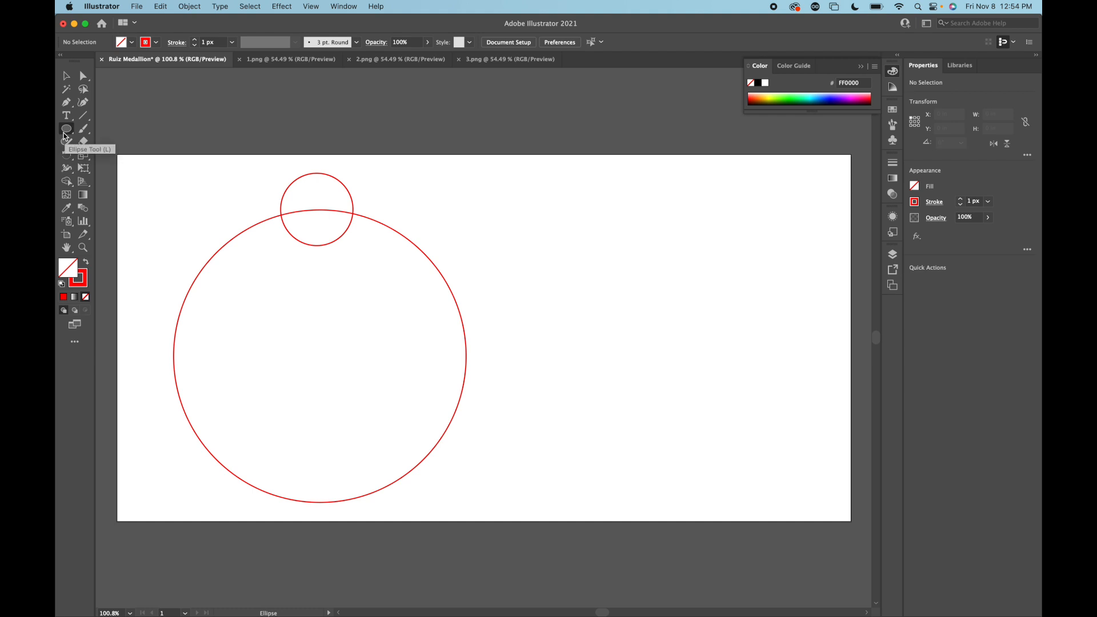
drag(456, 198, 491, 235)
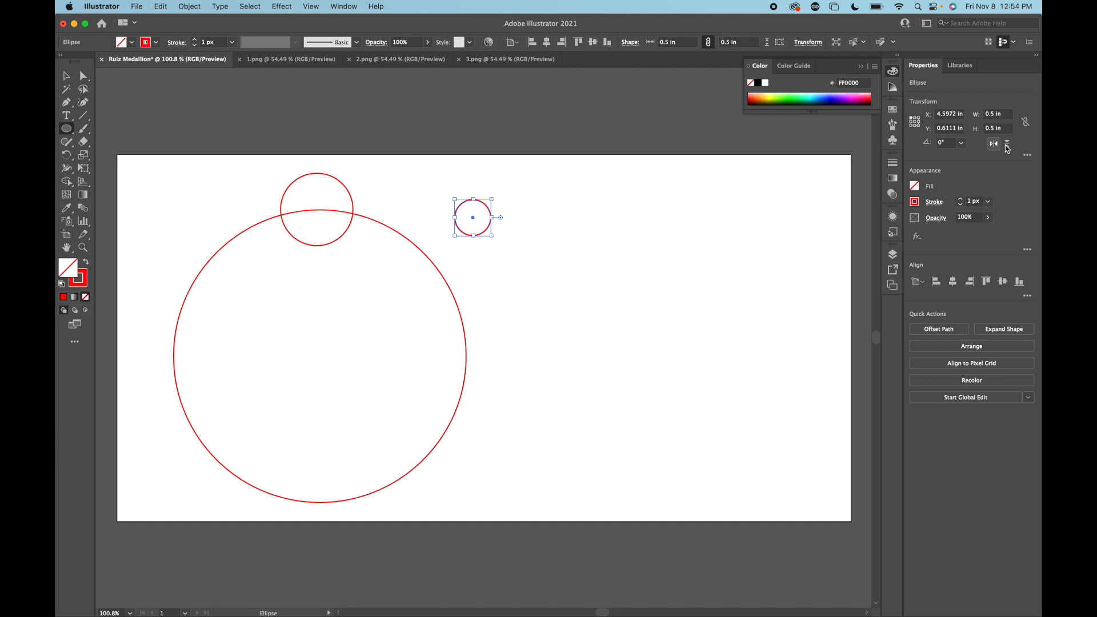
click(993, 115)
key(Tab)
text(.5)
key(Return)
key(v)
drag(473, 219, 317, 212)
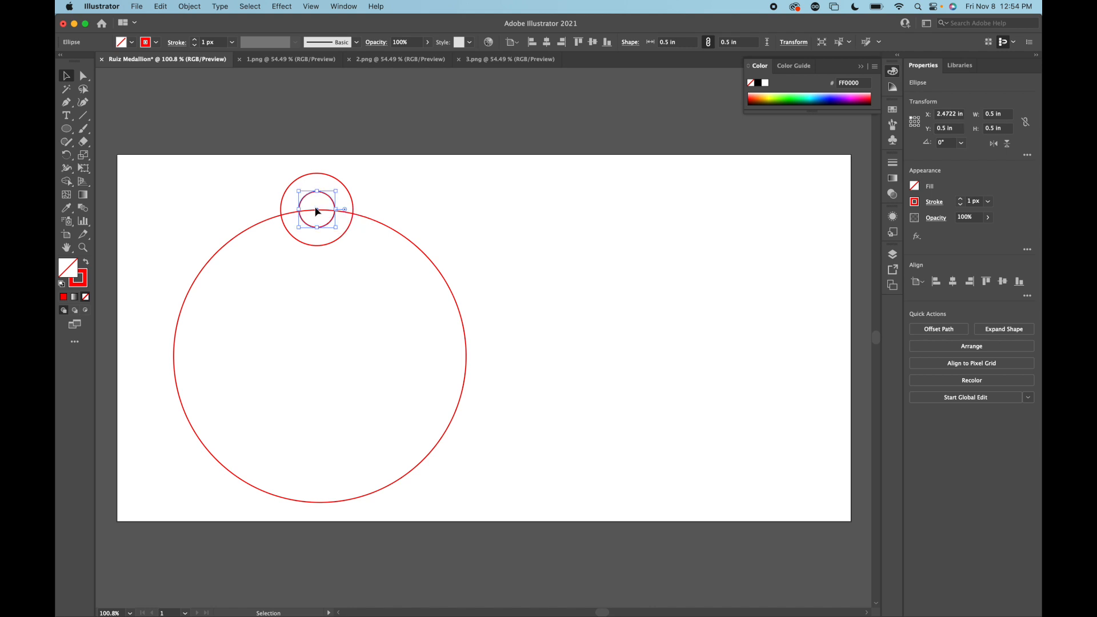
Step: Expand Layer 1 and toggle the visibility of its ellipses to identify which circle each one is
click(893, 254)
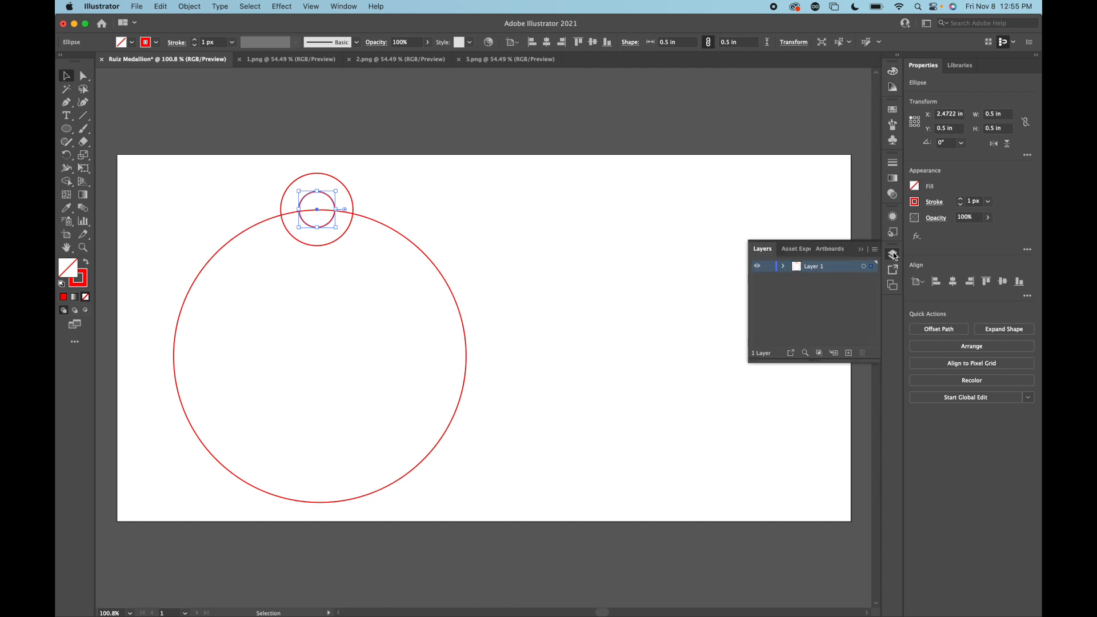
click(782, 266)
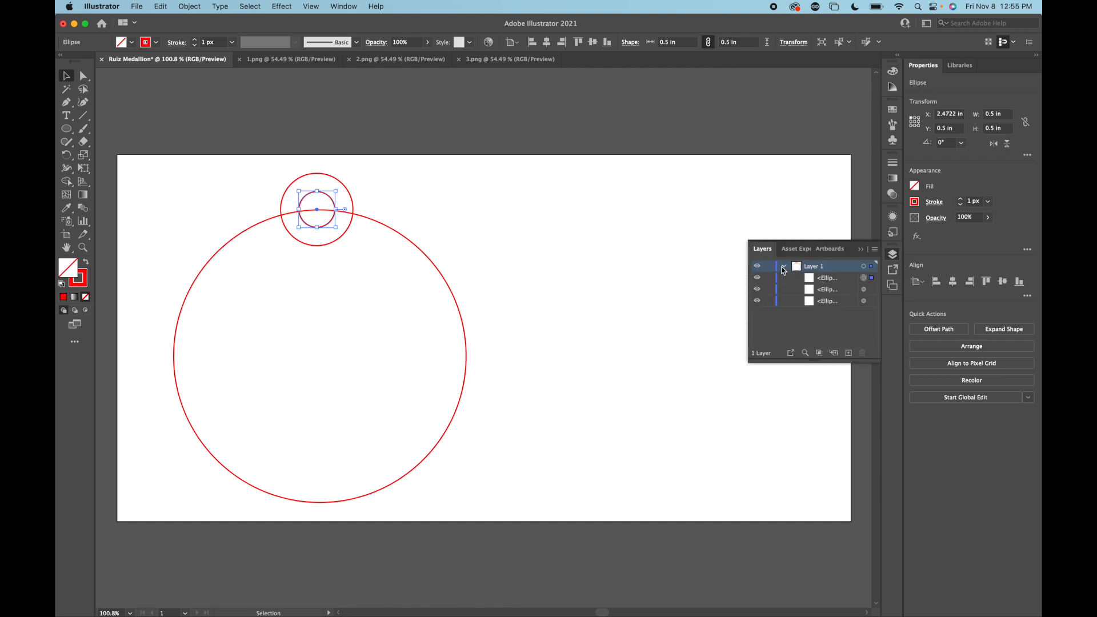
click(757, 290)
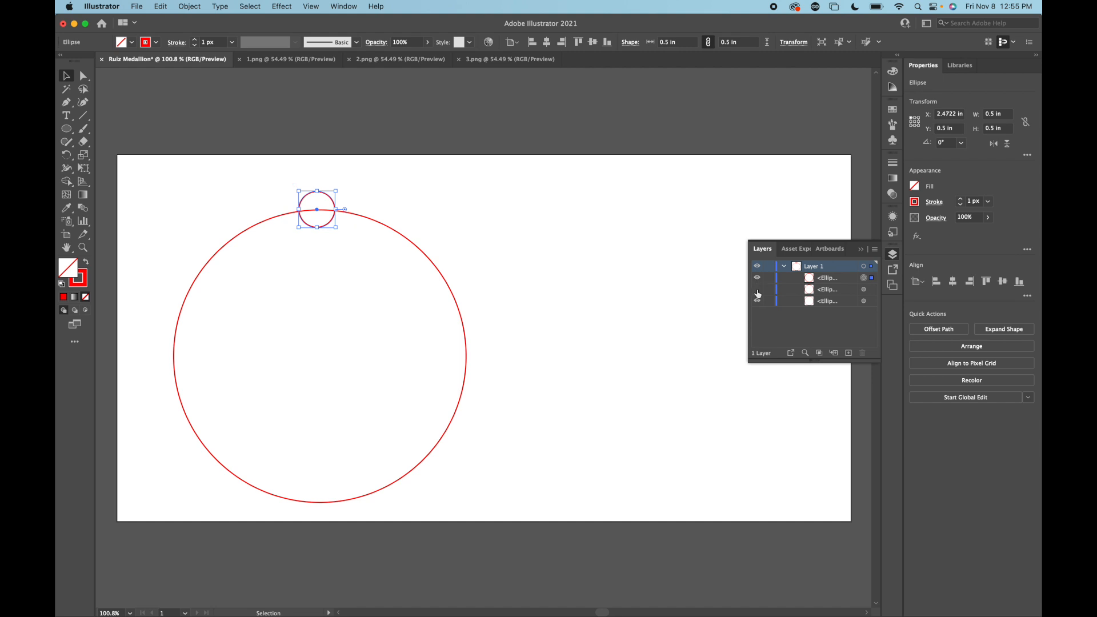
click(757, 291)
click(756, 279)
click(756, 279)
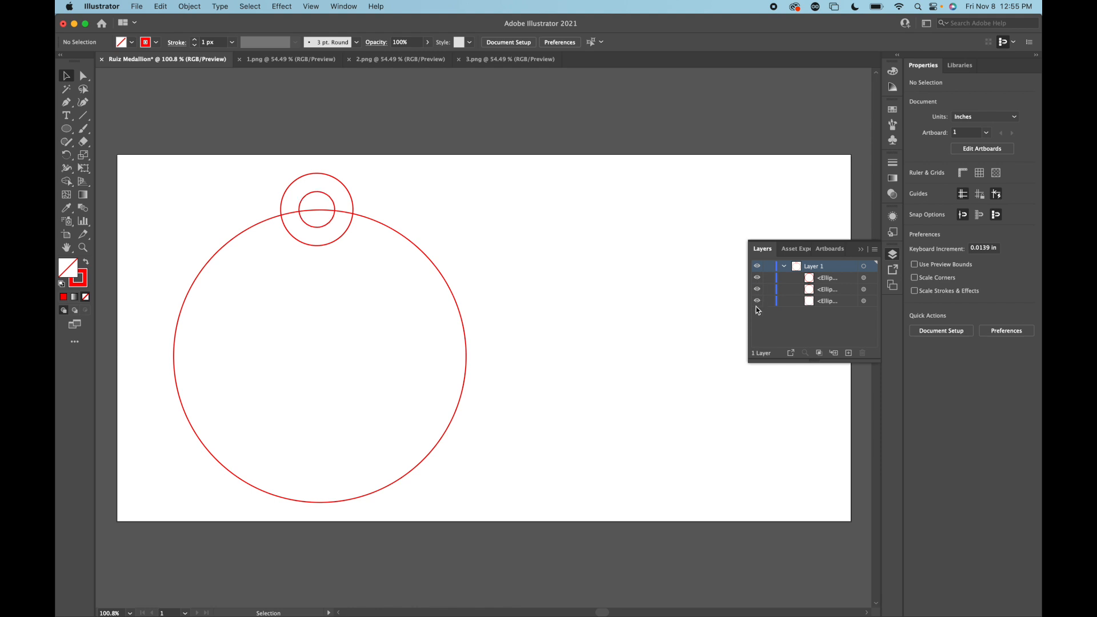
click(756, 301)
Step: Unite the 4 in and 1 in circles into one outline while the 0.5 in hole is hidden, and show the hole again
click(756, 279)
drag(254, 167, 465, 453)
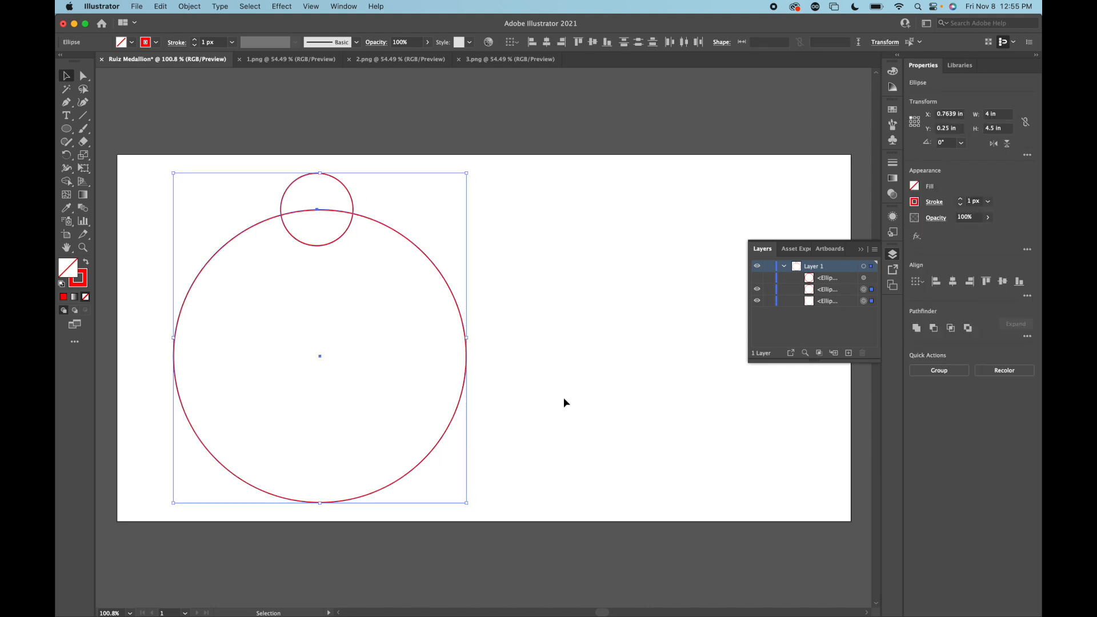
click(915, 328)
click(757, 278)
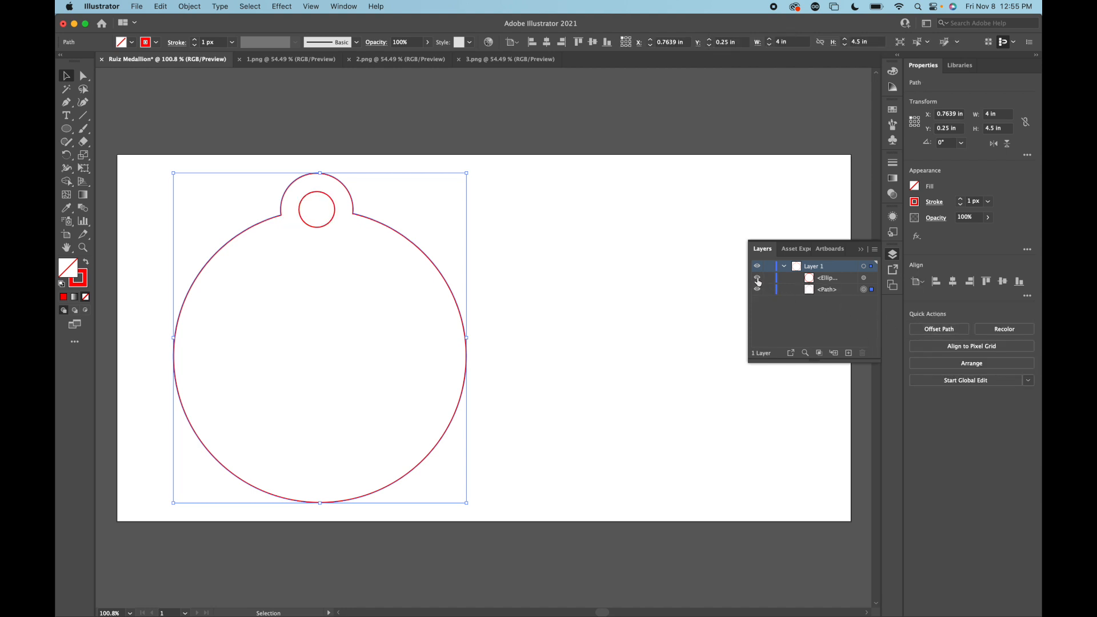
click(643, 345)
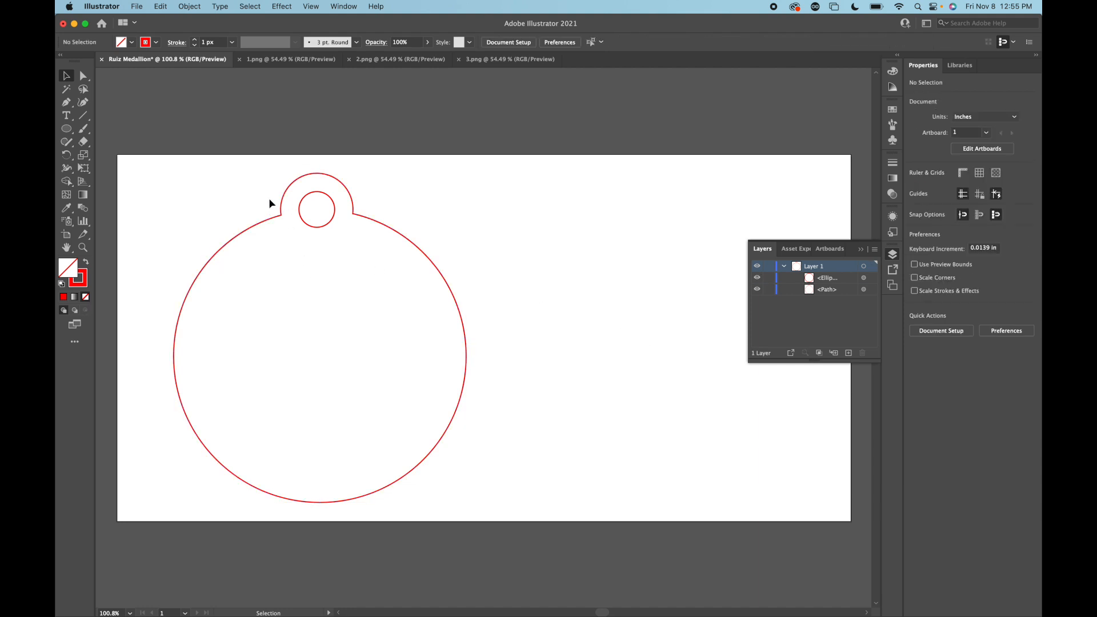
Step: Copy the medallion outline with its hole and place the duplicate on the right half of the artboard, level with the original
drag(252, 184, 461, 455)
key(super+c)
key(super+v)
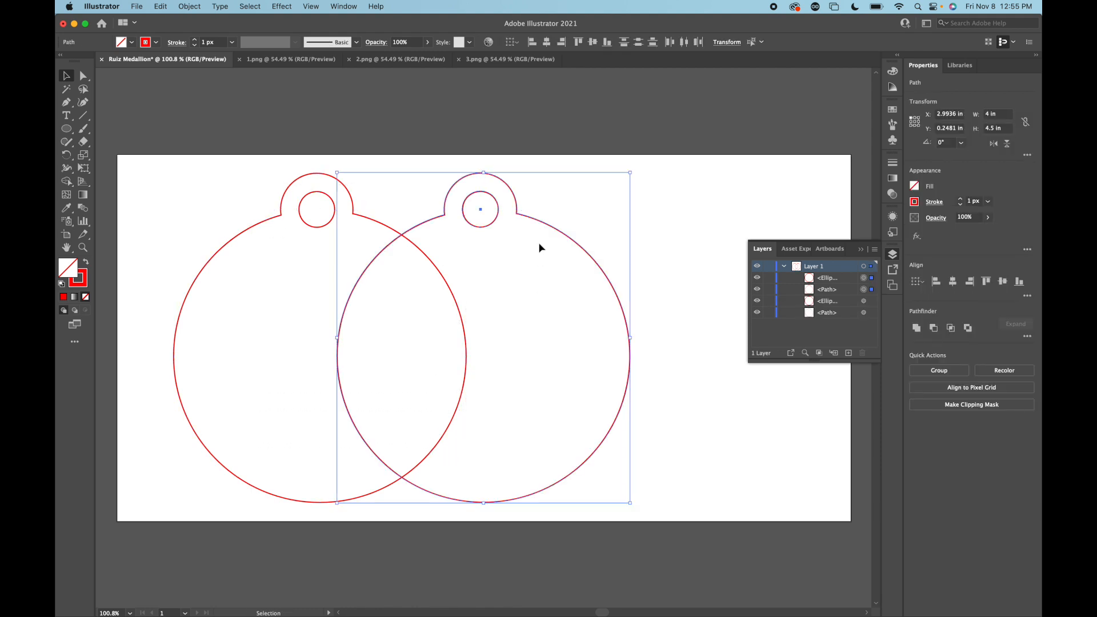
drag(537, 223, 697, 222)
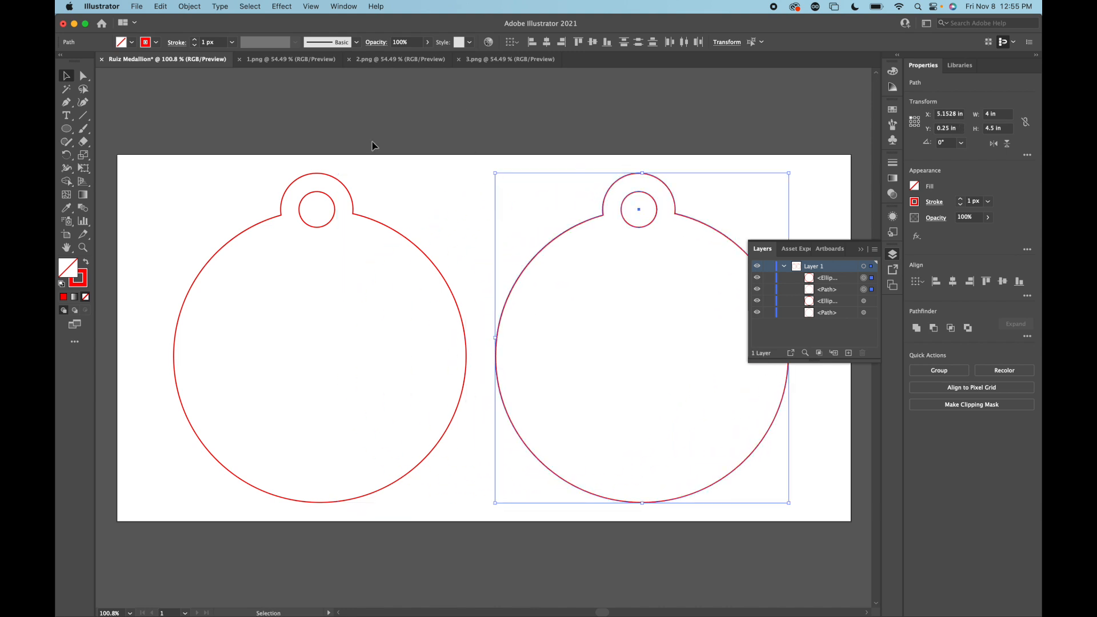
Step: Select the left medallion and toggle the visibility of its ellipse and path to check which layer entries belong to it
click(196, 181)
drag(214, 170, 409, 453)
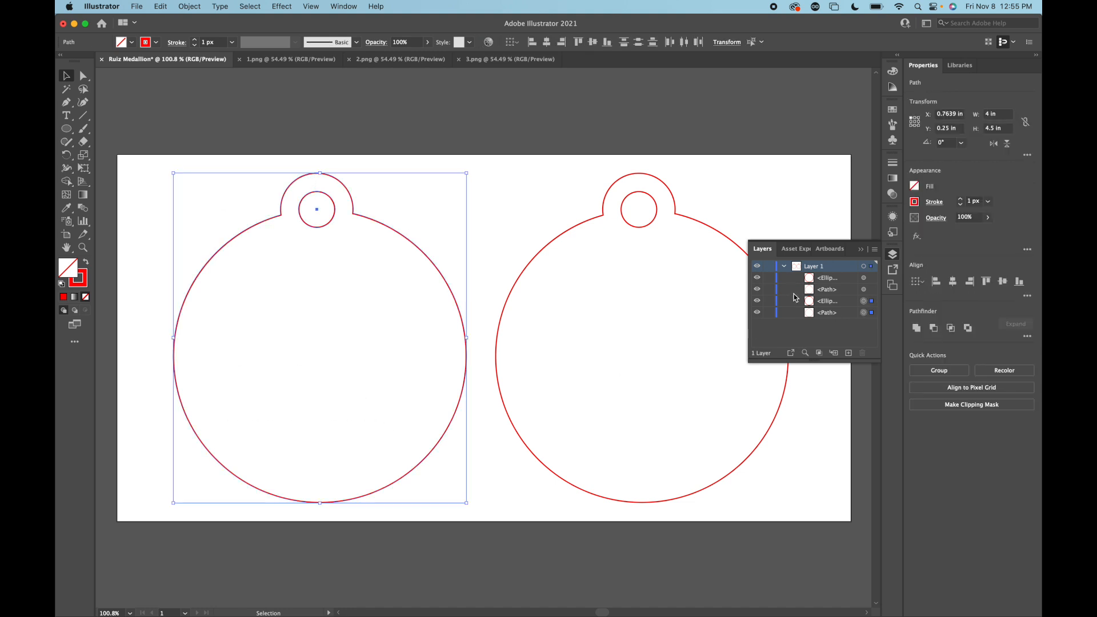
click(757, 300)
click(757, 301)
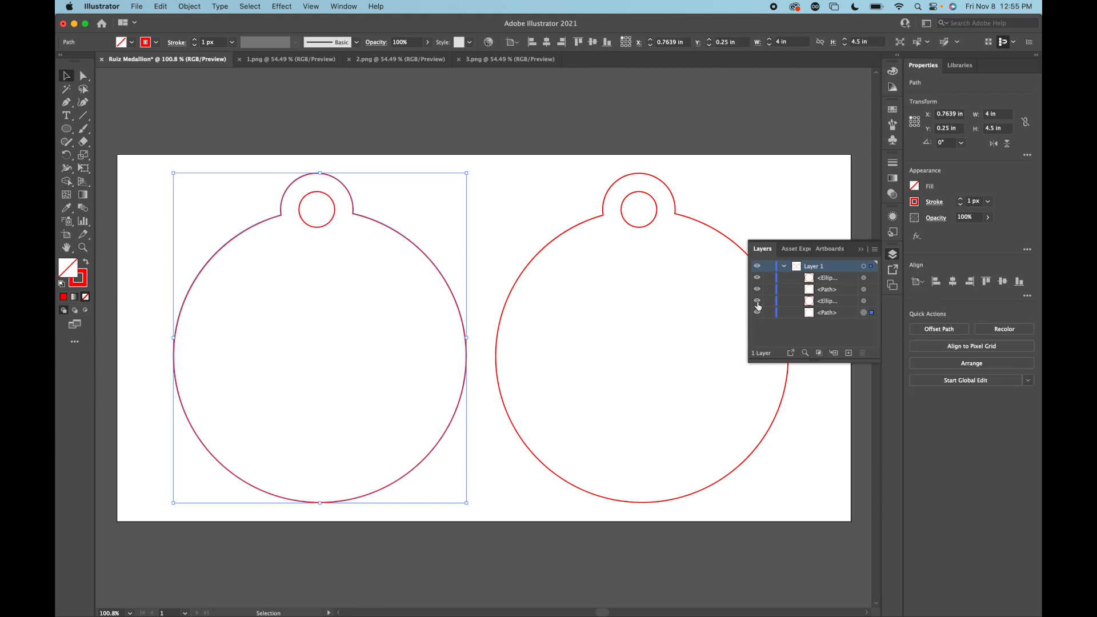
click(757, 312)
click(757, 305)
click(757, 304)
click(756, 313)
Step: Group the left medallion's outline and hole, and rename the group Front
drag(262, 180, 423, 531)
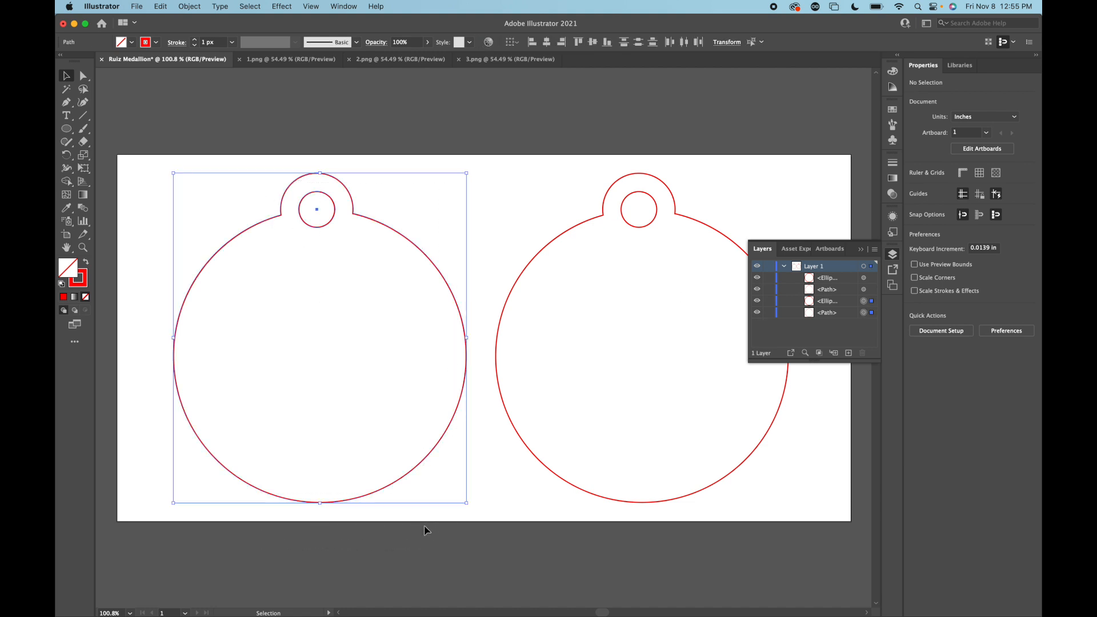
right_click(371, 391)
click(89, 448)
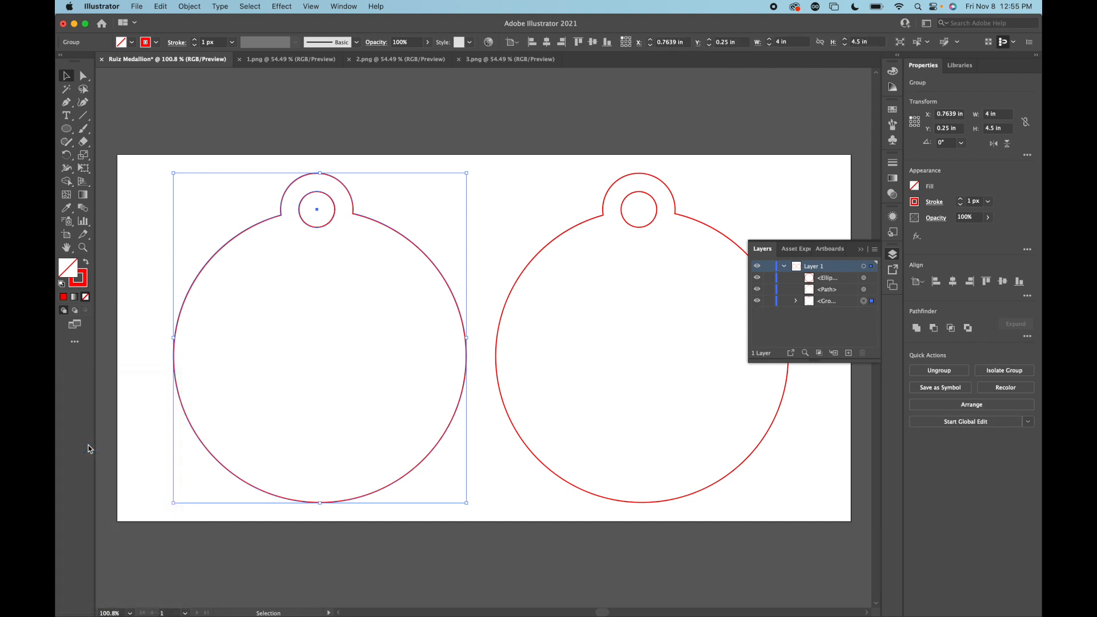
double_click(828, 301)
text(Fr)
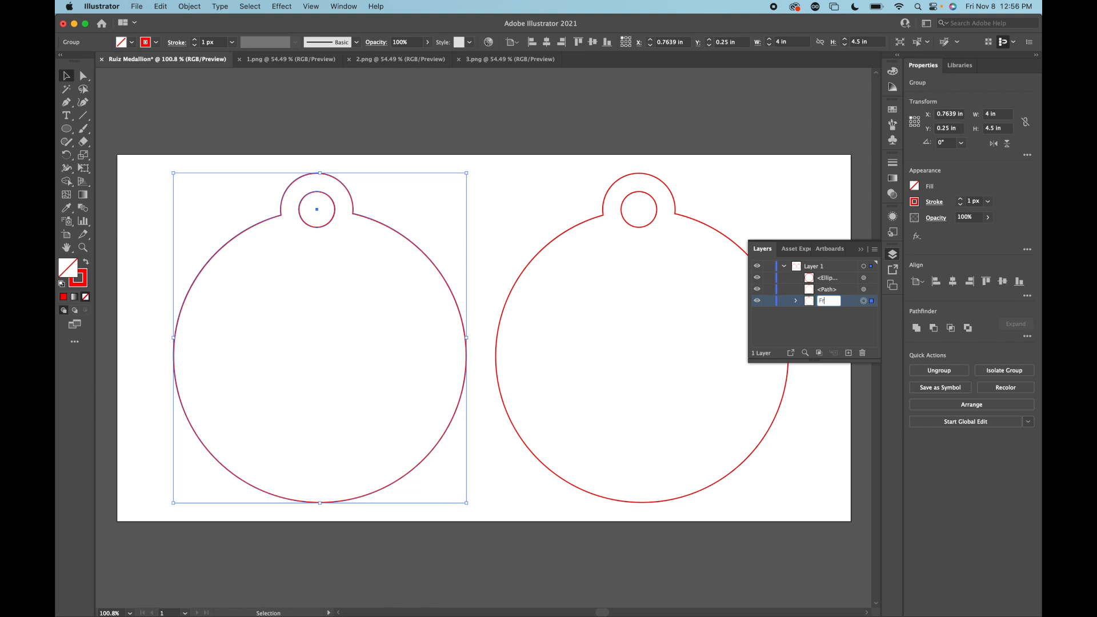
text(ont)
Step: Group the right medallion's outline and hole, and rename the group Back
drag(564, 181, 665, 350)
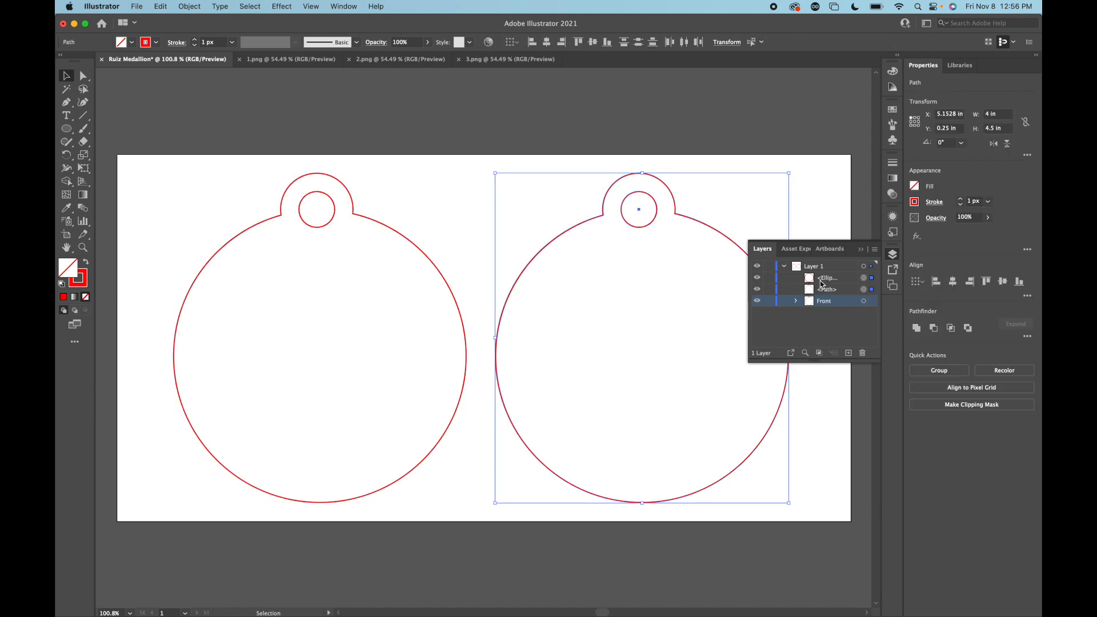
right_click(647, 273)
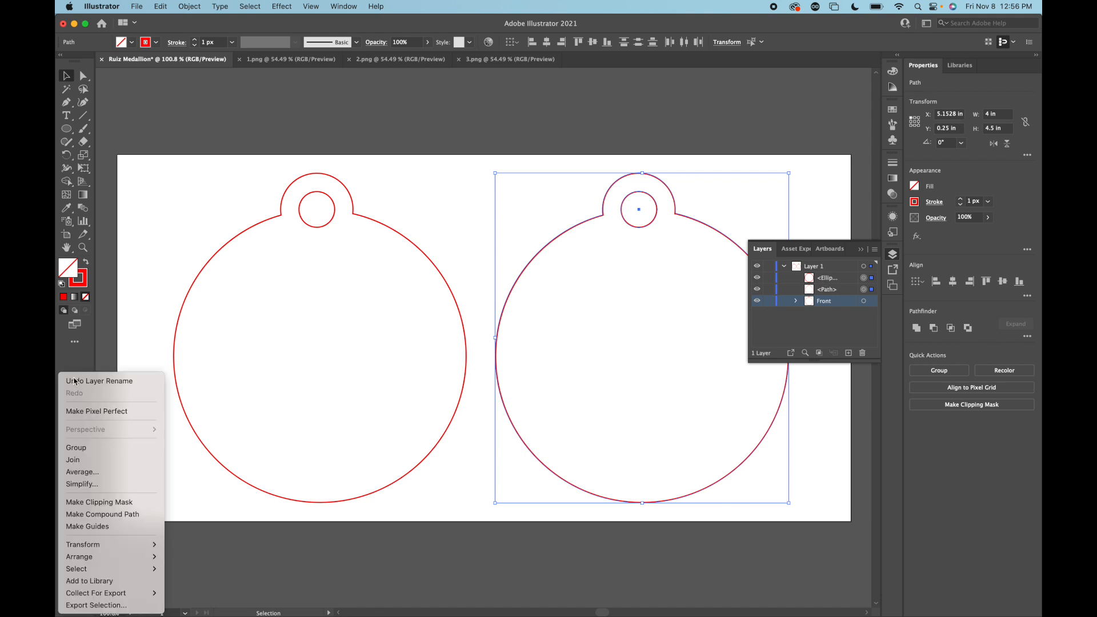
click(80, 447)
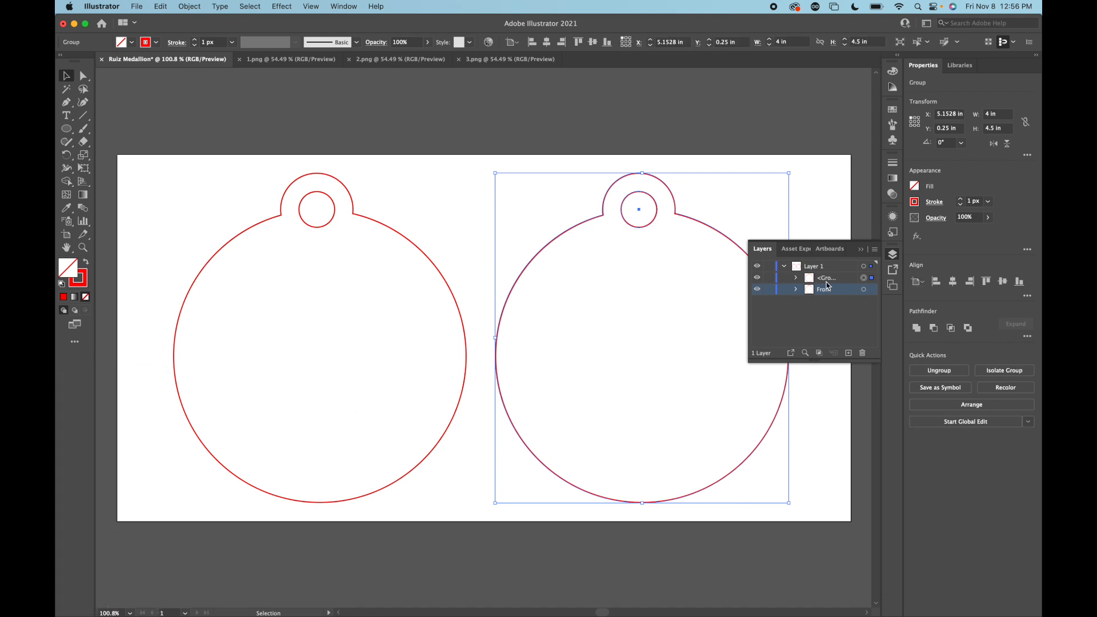
double_click(827, 277)
text(Back)
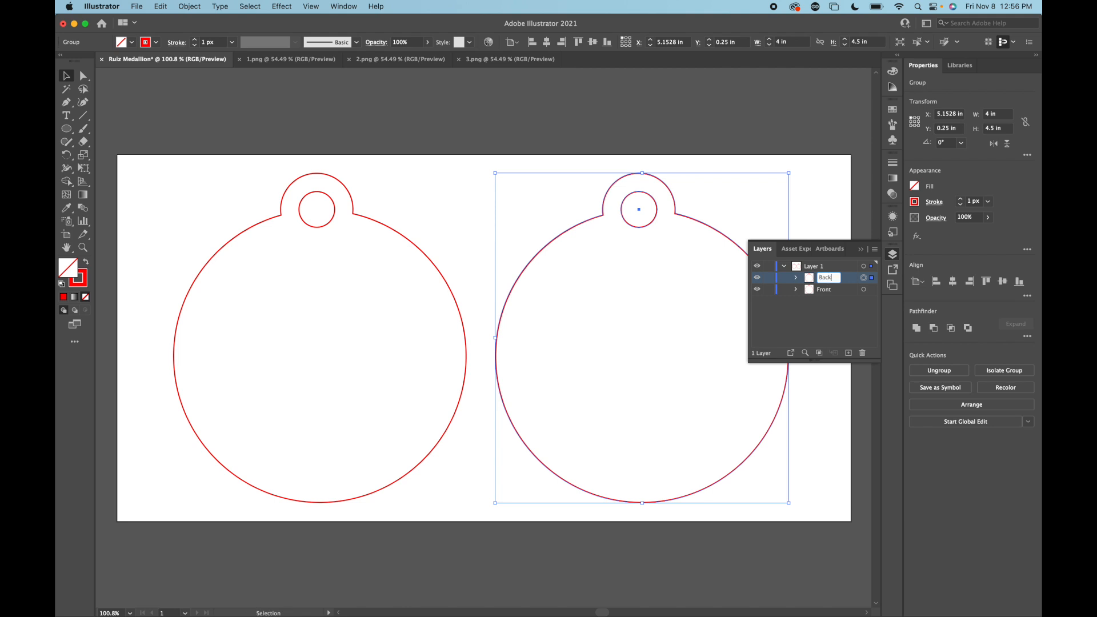
click(814, 386)
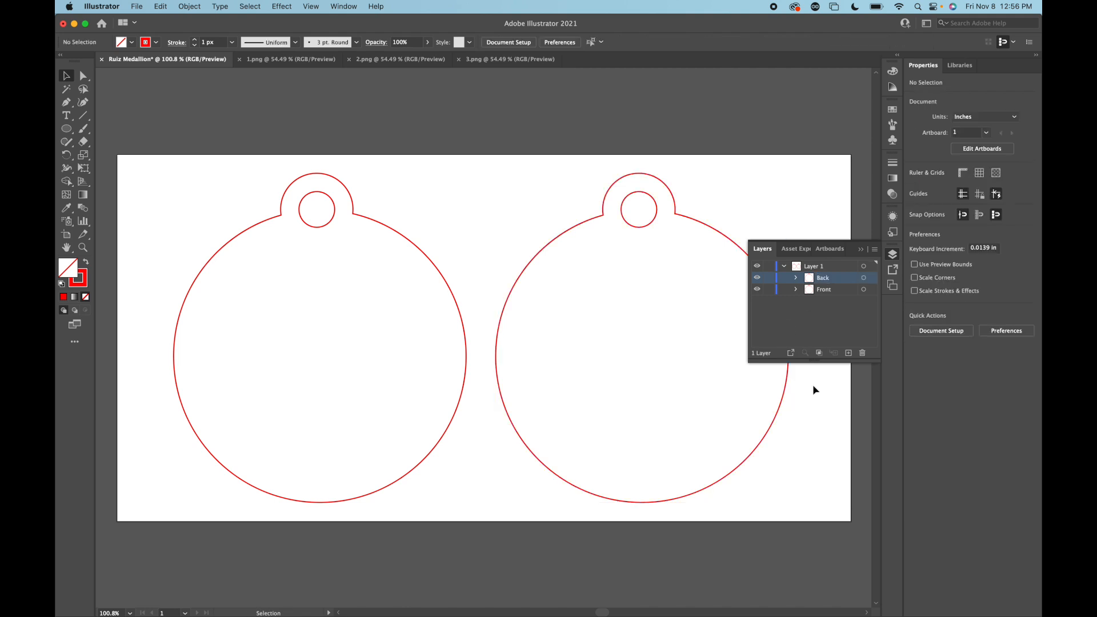
Step: Copy the curved THE GRACIOUS GREETER image from 1.png into the medallion document and place it over the left medallion
click(256, 60)
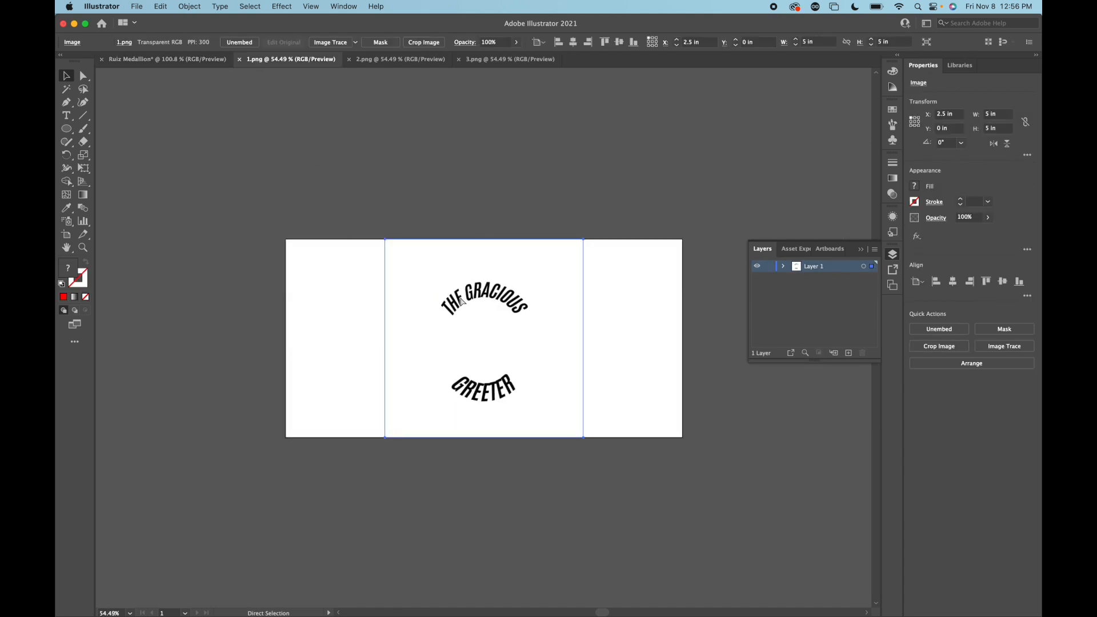
click(181, 66)
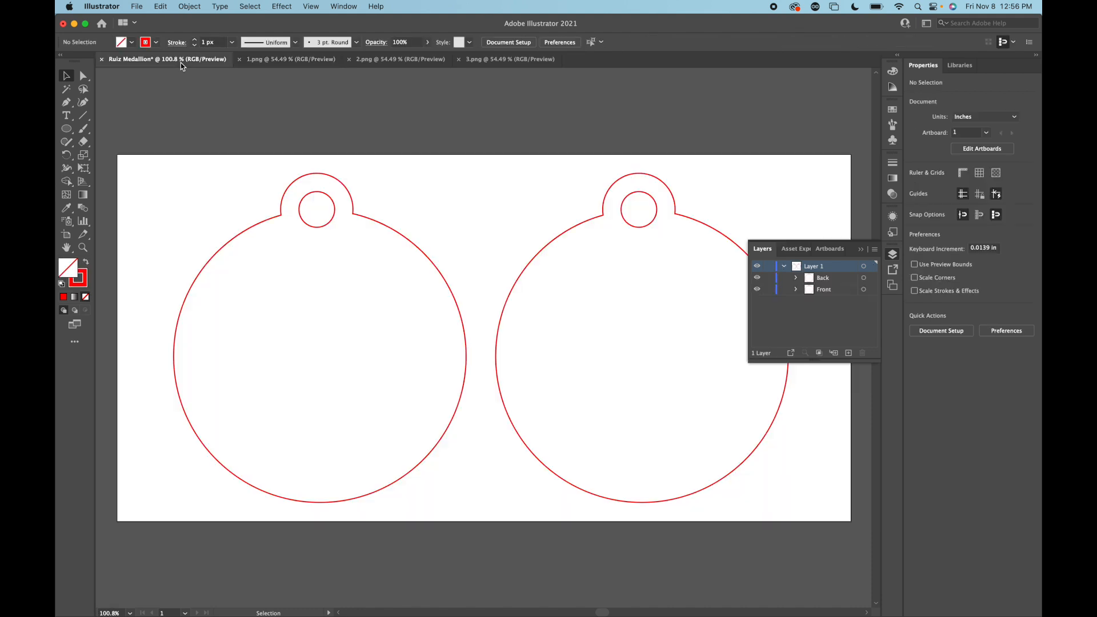
key(super+v)
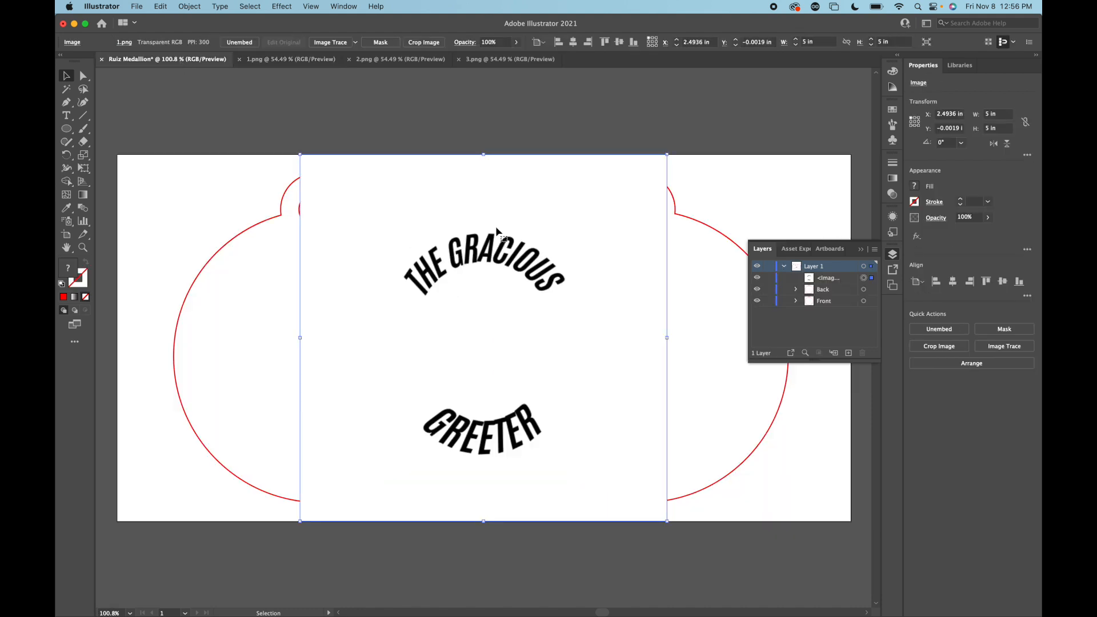
drag(491, 253, 335, 256)
Step: Crop the THE GRACIOUS GREETER image closely around its lettering, to about 2.29 x 3.21 in
right_click(335, 257)
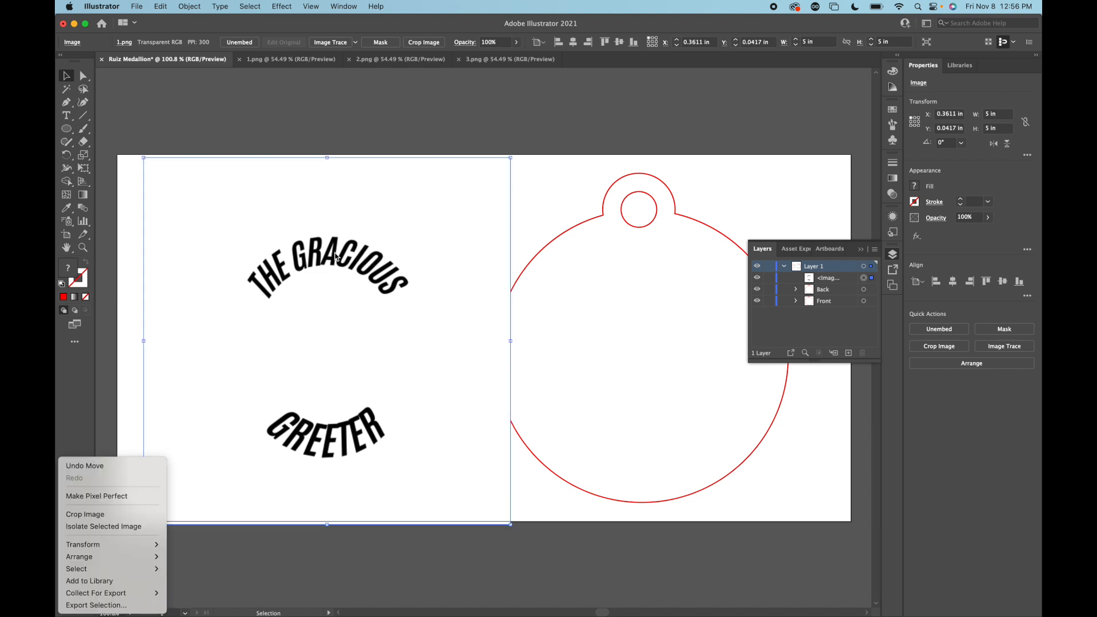
click(75, 514)
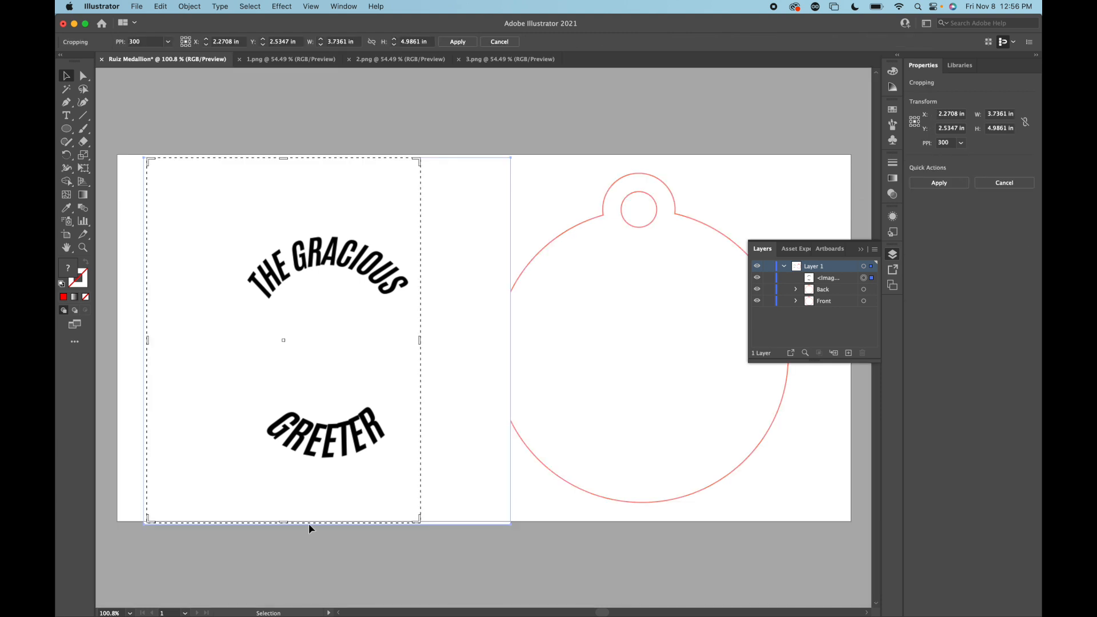
drag(286, 523, 293, 462)
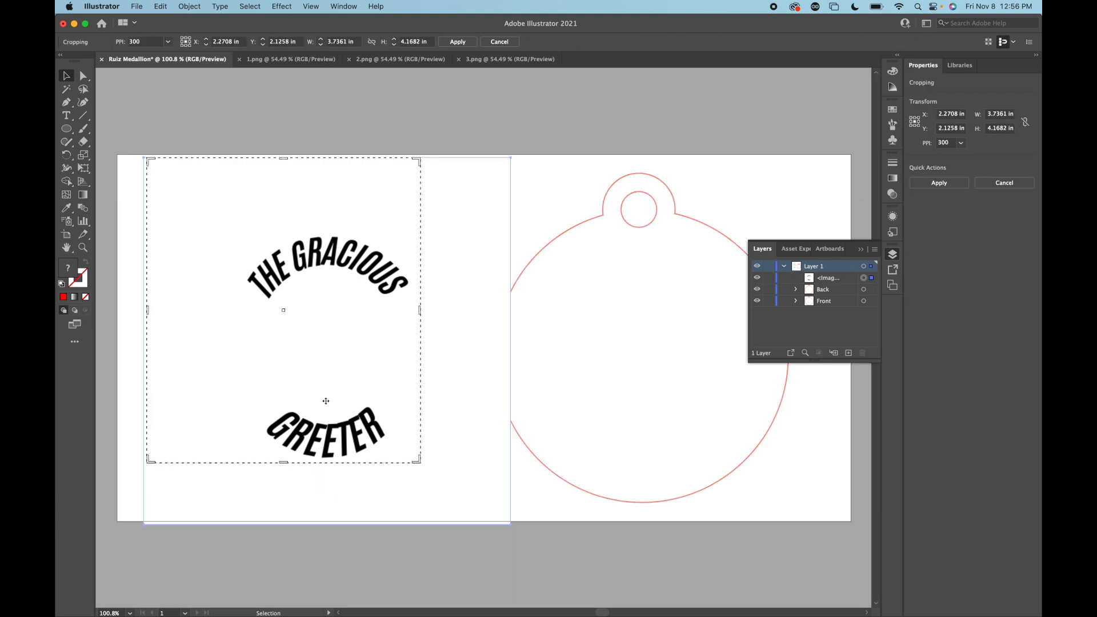
drag(149, 315, 245, 319)
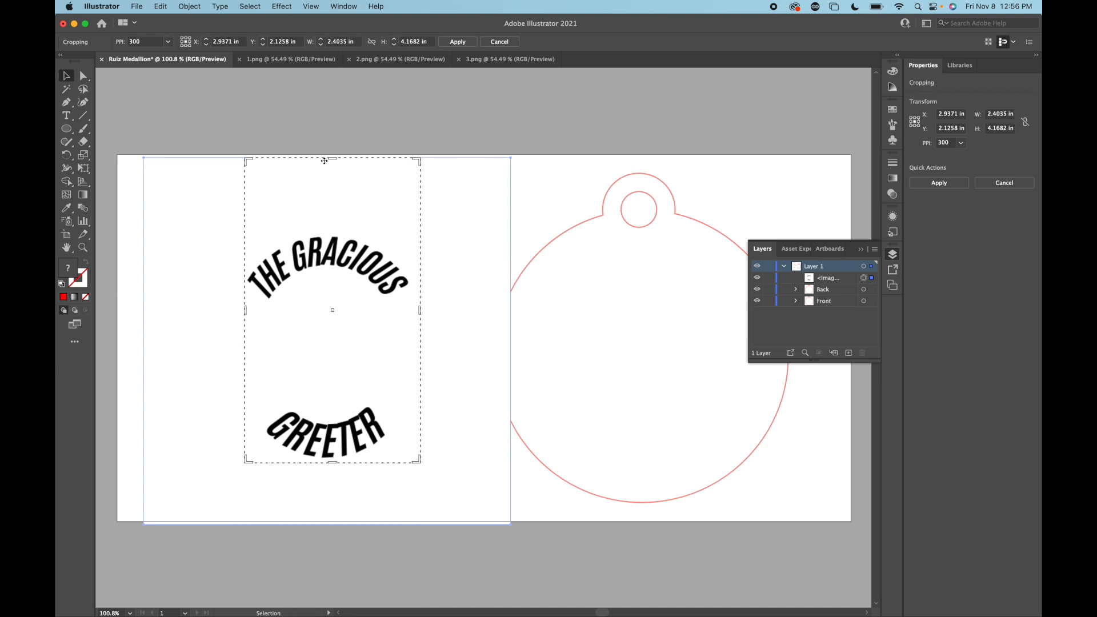
drag(331, 162, 316, 232)
drag(421, 347, 411, 347)
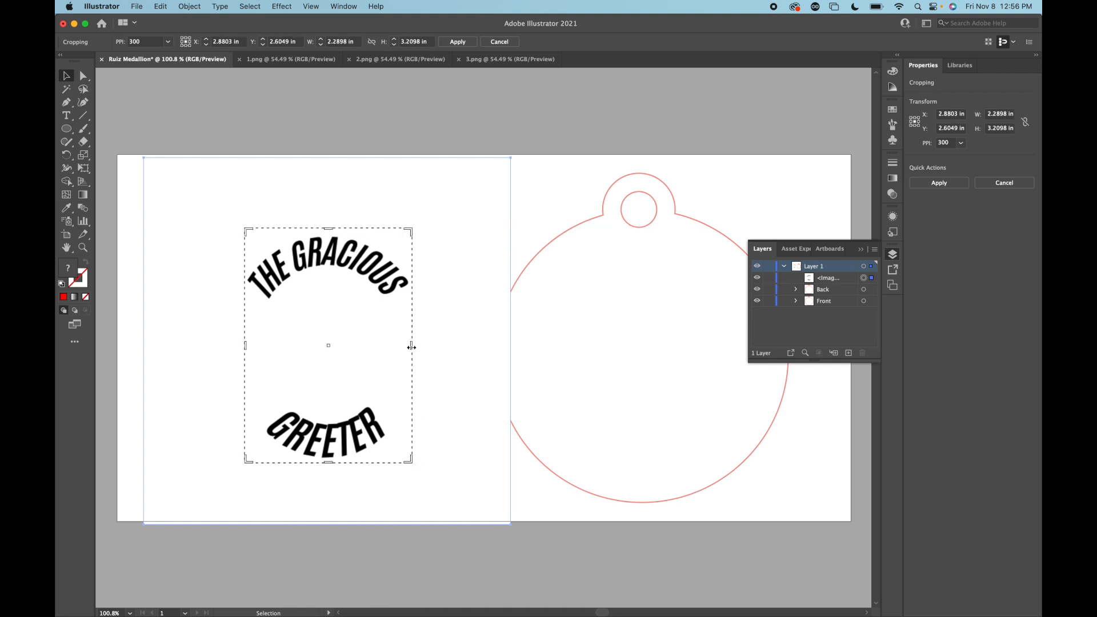
key(Return)
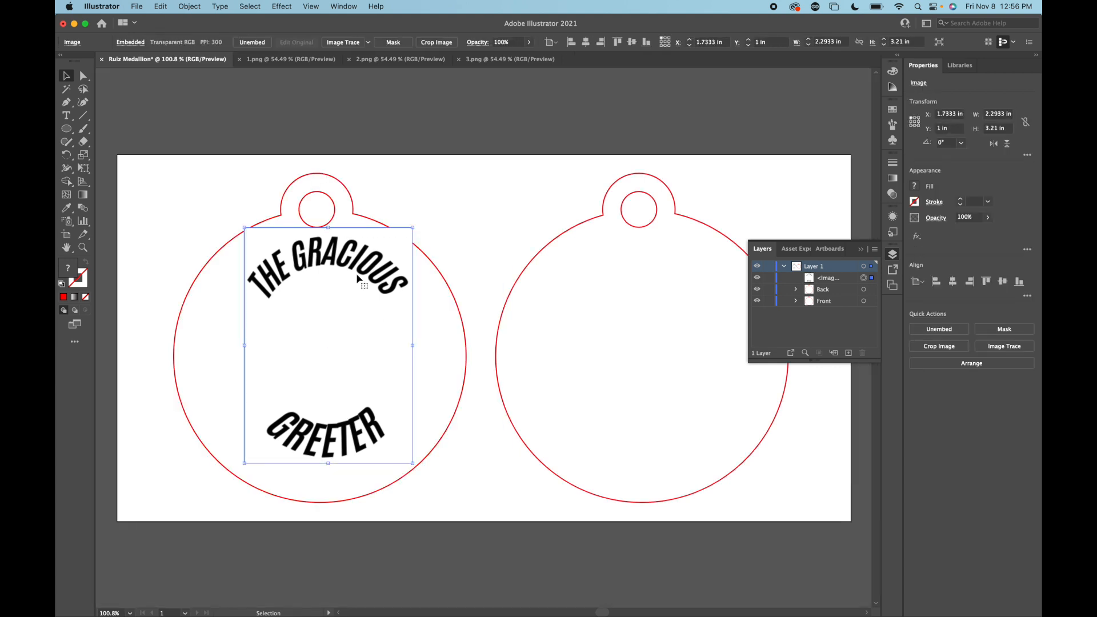
Step: Position the cropped lettering inside the left medallion and move its image entry below the Front group in the layer order
mouse_move(343, 267)
mouse_down()
mouse_move(337, 244)
mouse_move(331, 275)
mouse_up()
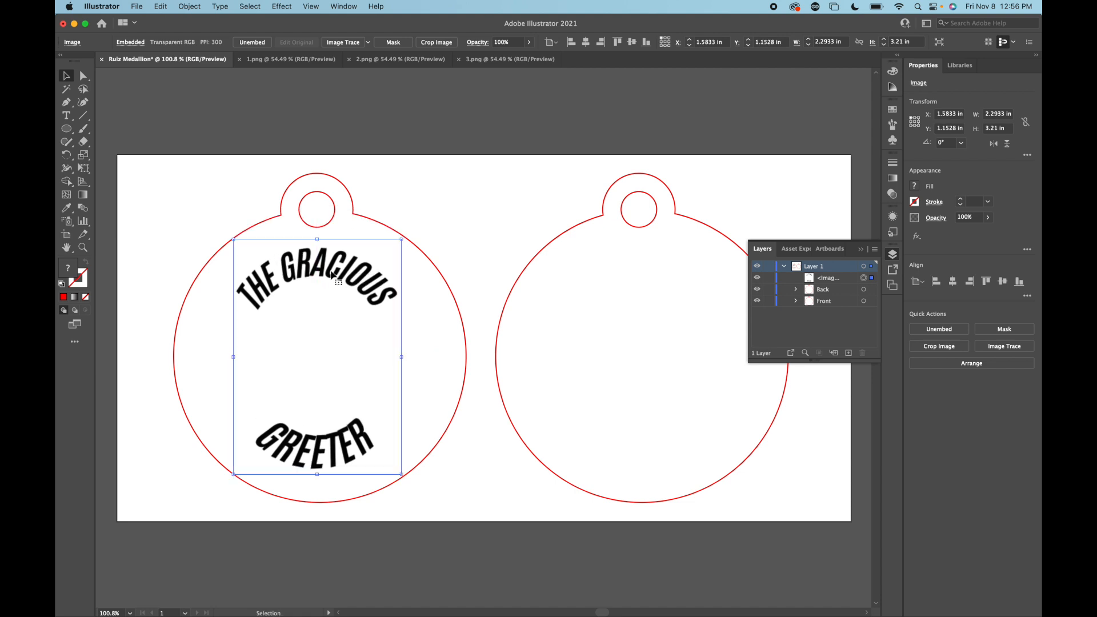
click(822, 278)
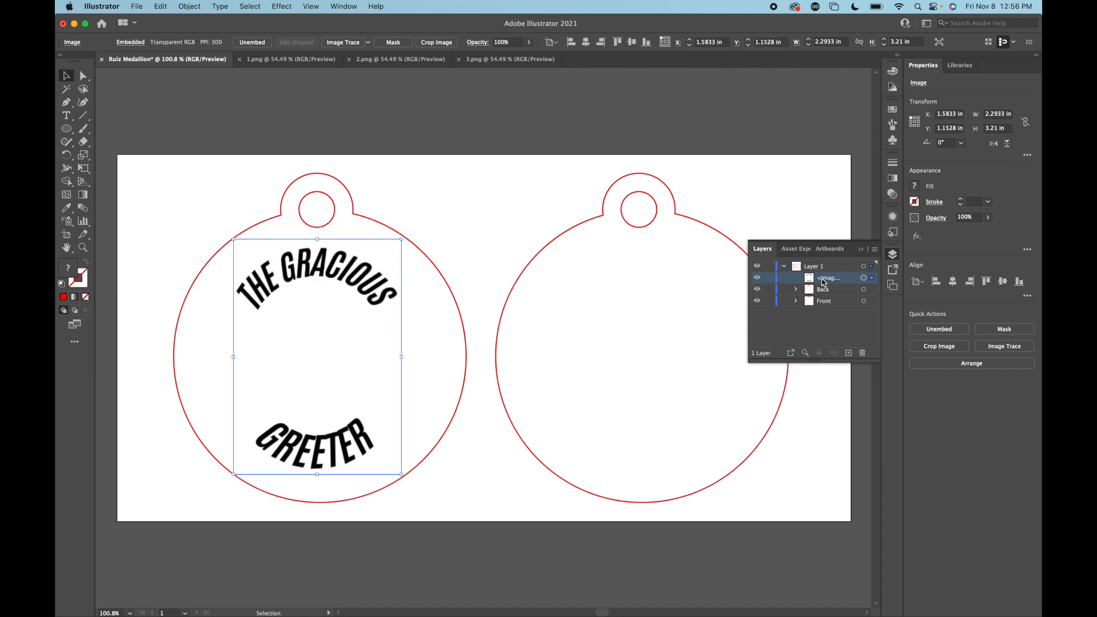
drag(823, 281, 823, 308)
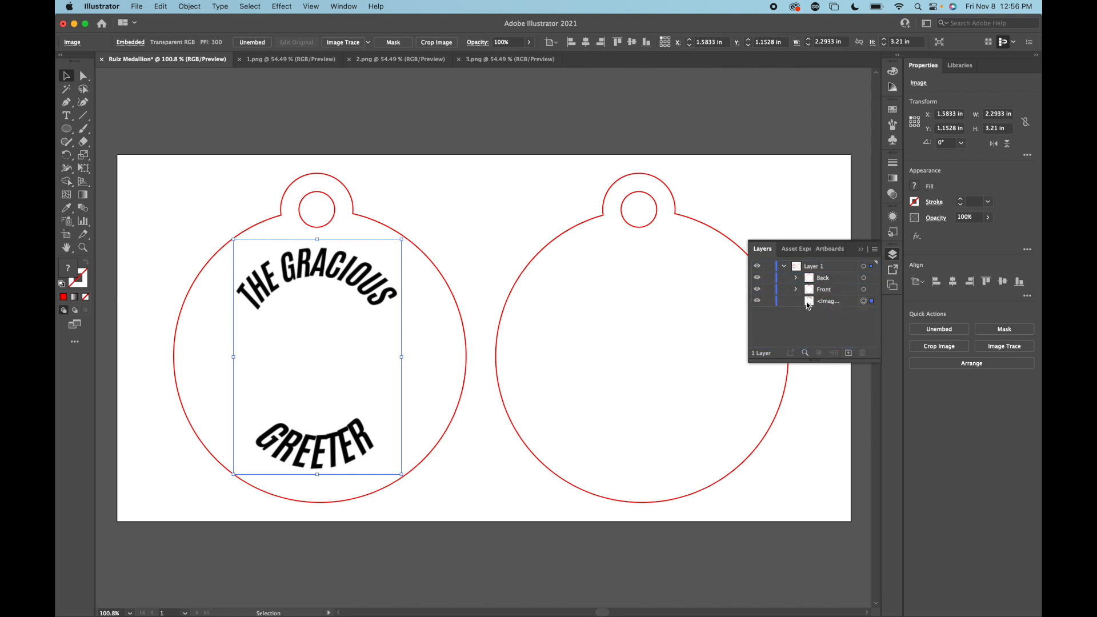
click(213, 211)
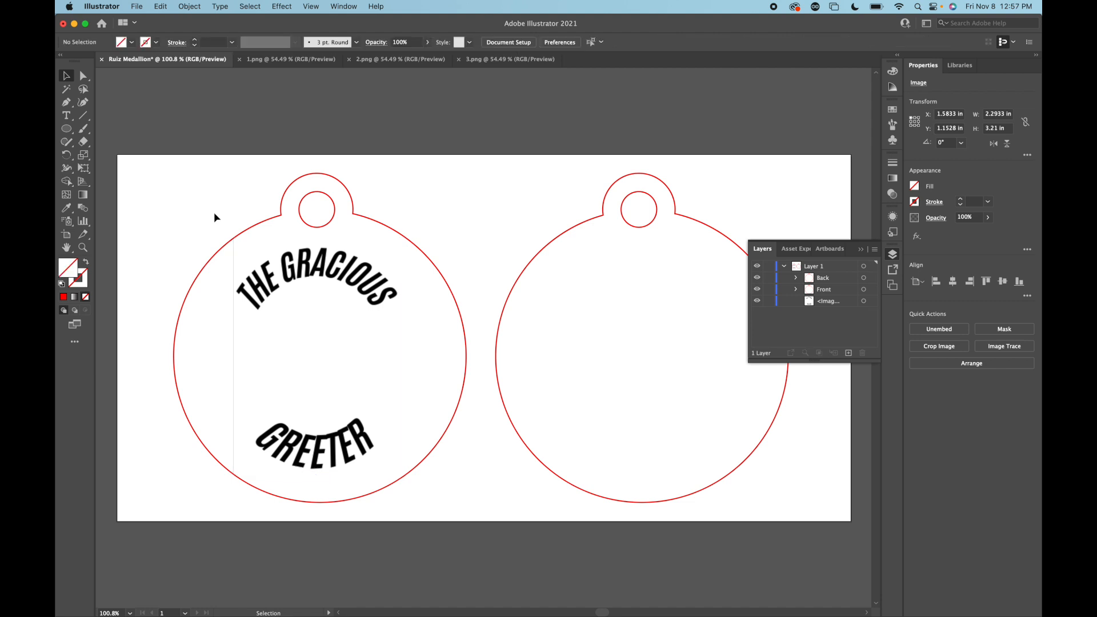
Step: Enlarge the THE GRACIOUS GREETER lettering to nearly fill the left medallion and reposition it below the hanging hole
click(301, 274)
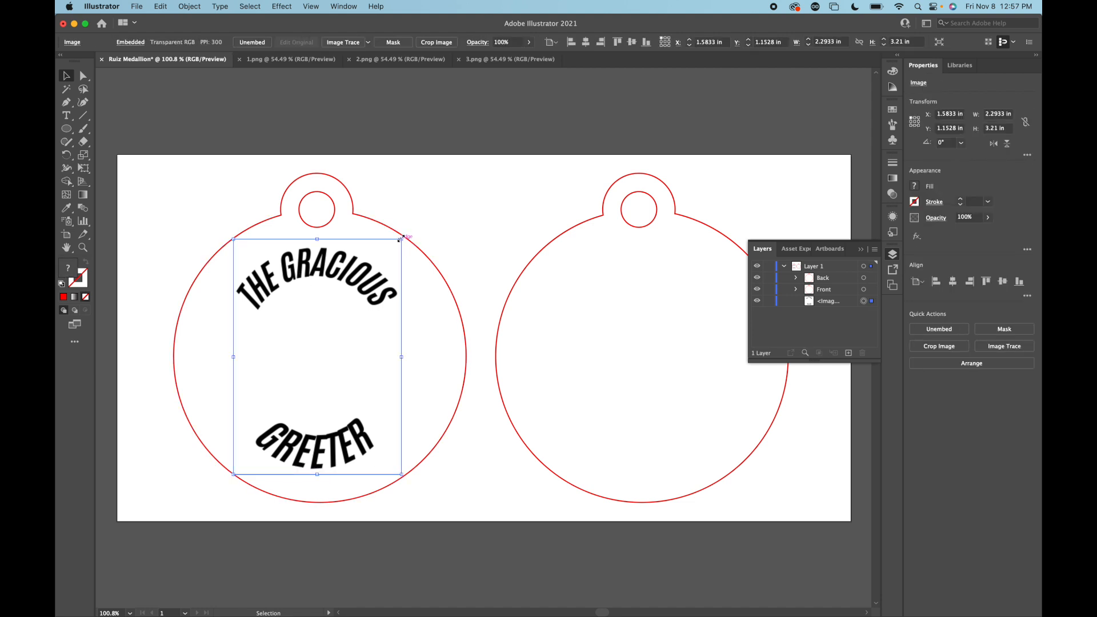
drag(400, 238, 431, 201)
drag(367, 245, 355, 264)
click(472, 210)
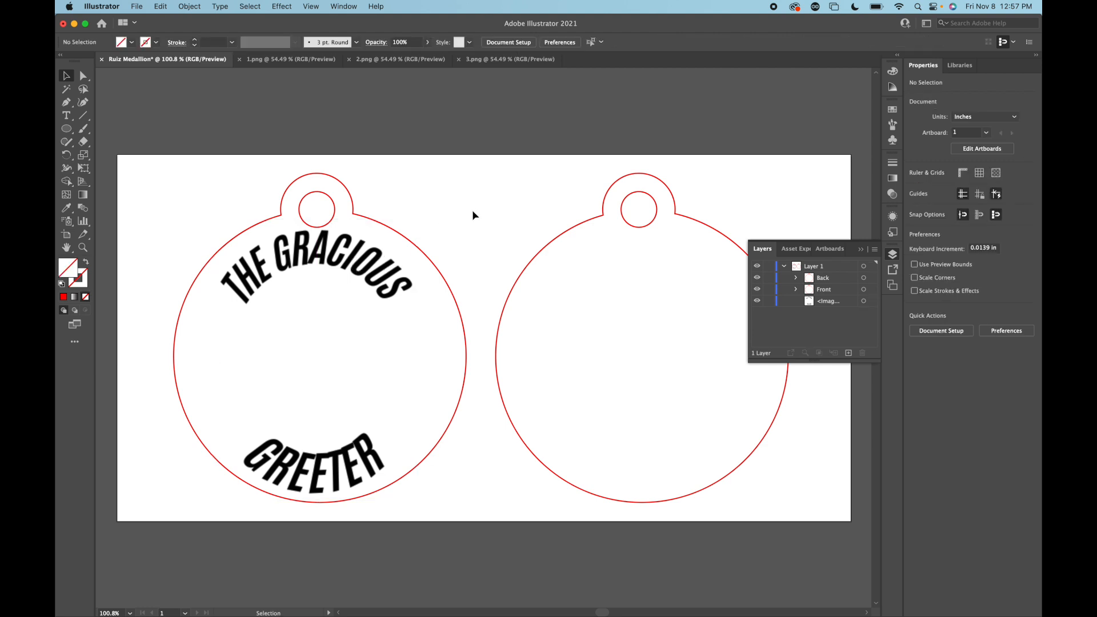
Step: Copy the award text image from 3.png into the medallion document and place it over the right medallion
click(383, 61)
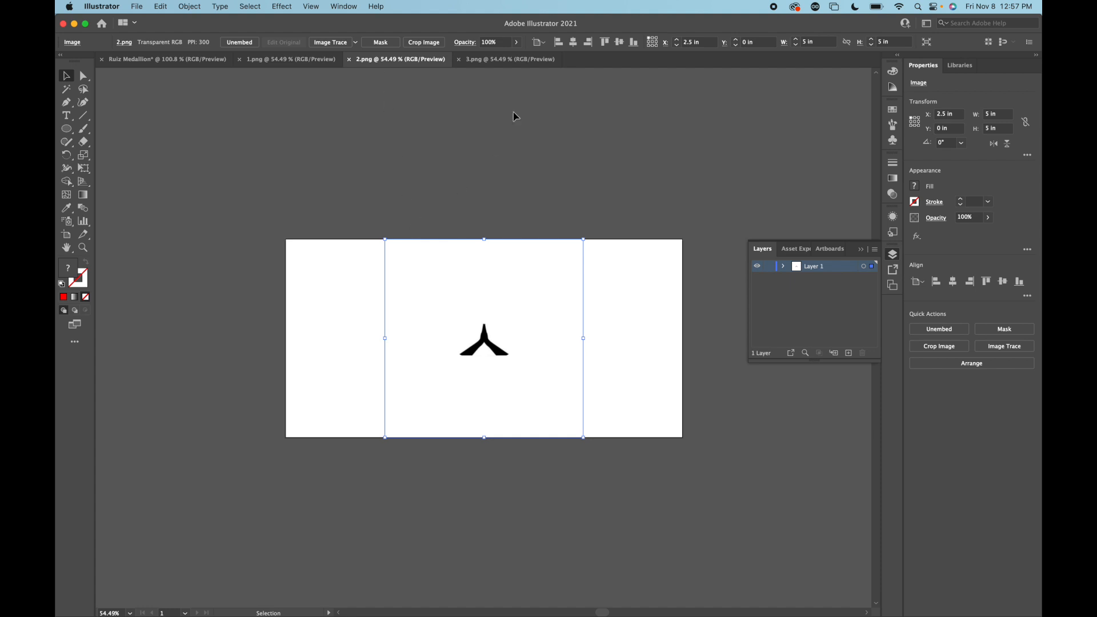
click(497, 60)
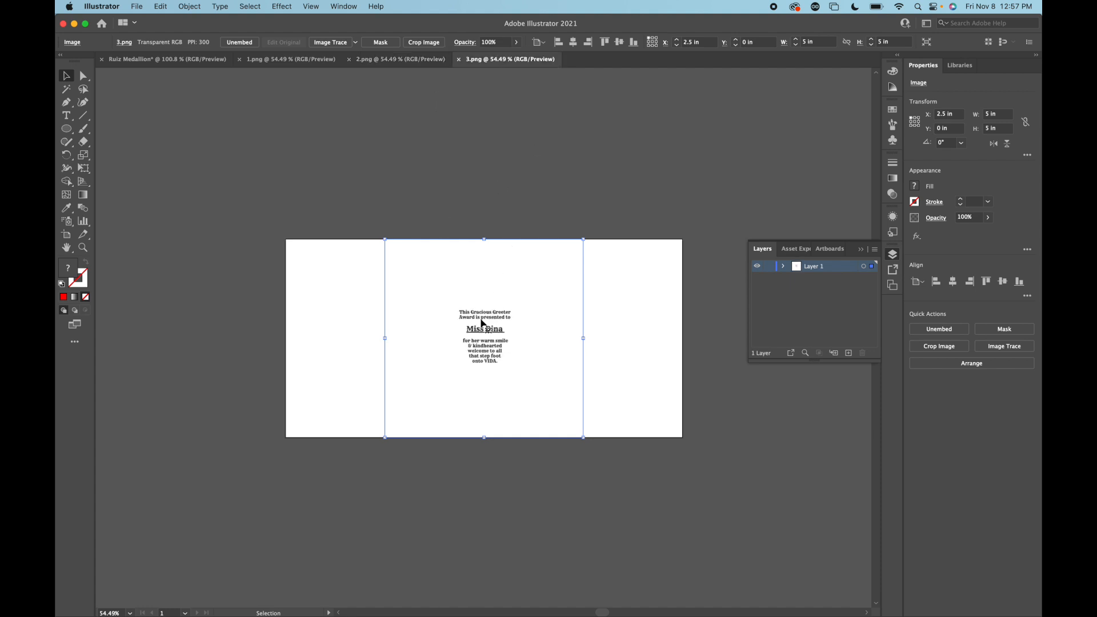
key(v)
click(150, 59)
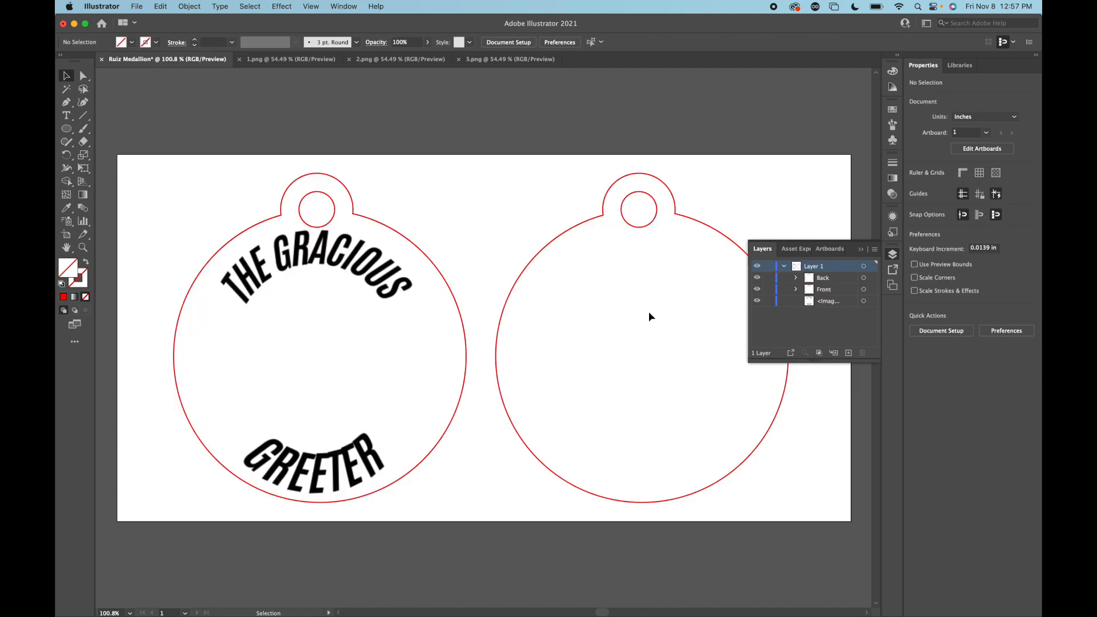
click(861, 252)
key(super+v)
drag(492, 338, 608, 335)
Step: Crop the award text image closely around its text, to about 1.49 x 1.49 in
right_click(608, 336)
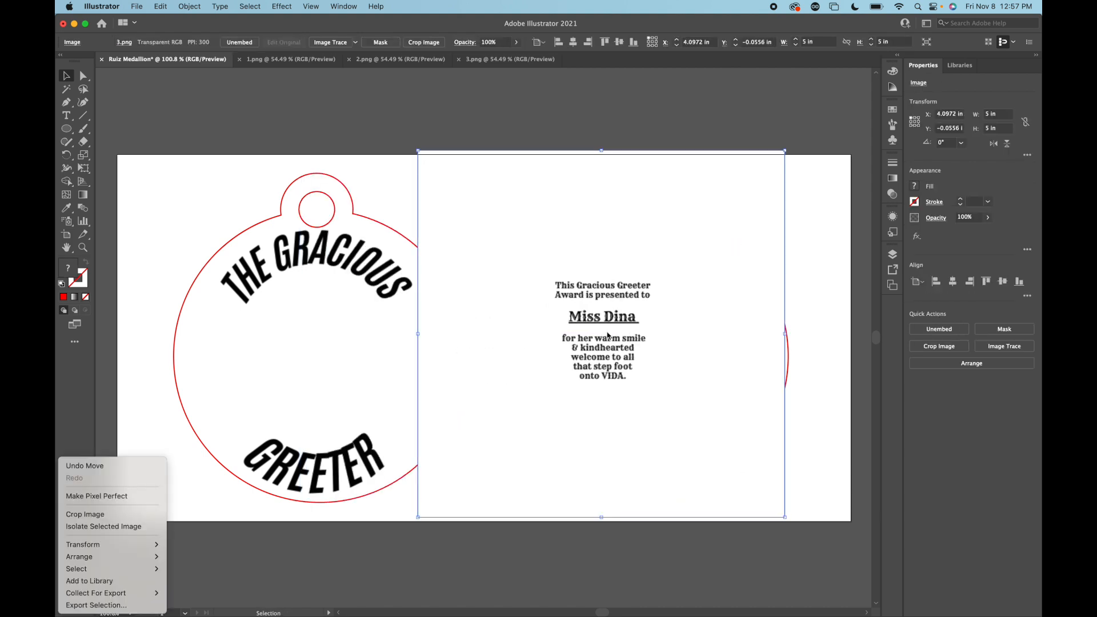
click(84, 514)
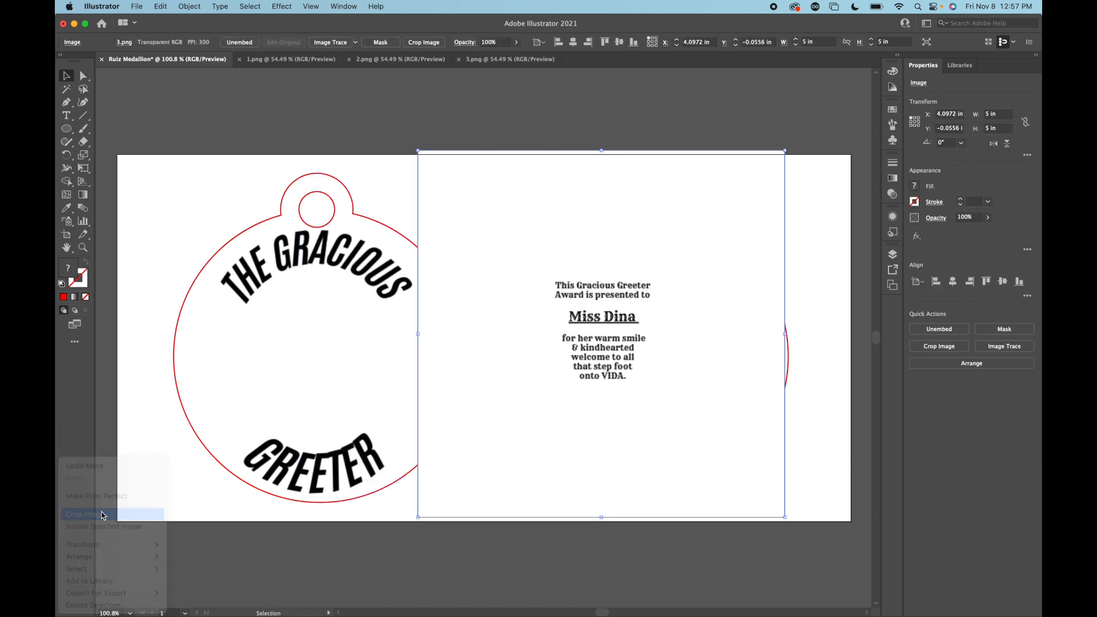
drag(602, 415, 602, 384)
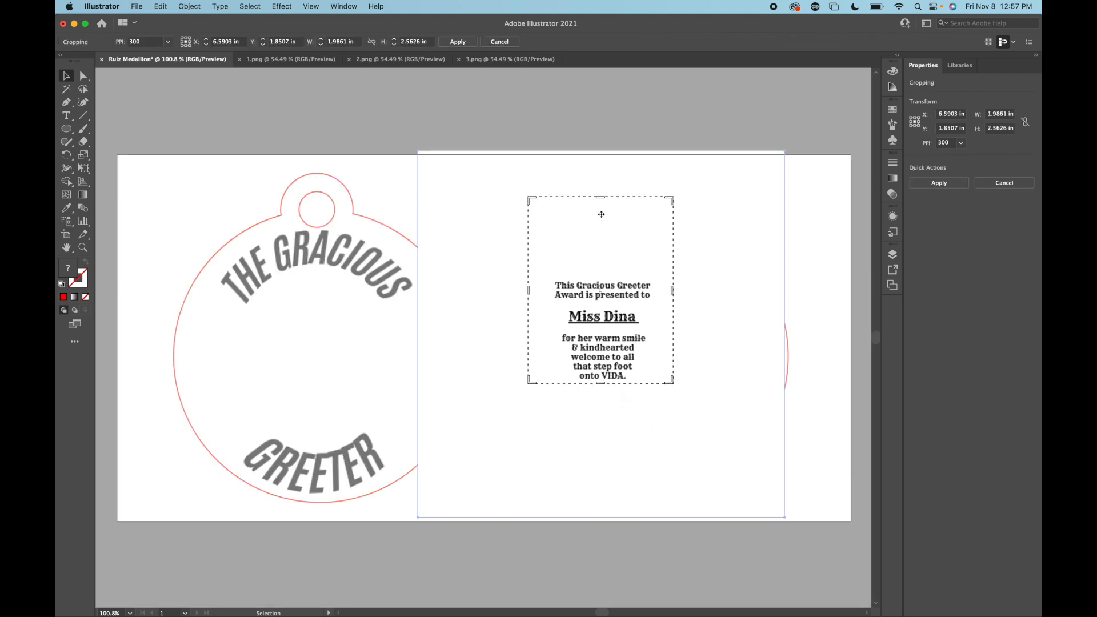
drag(601, 200, 601, 276)
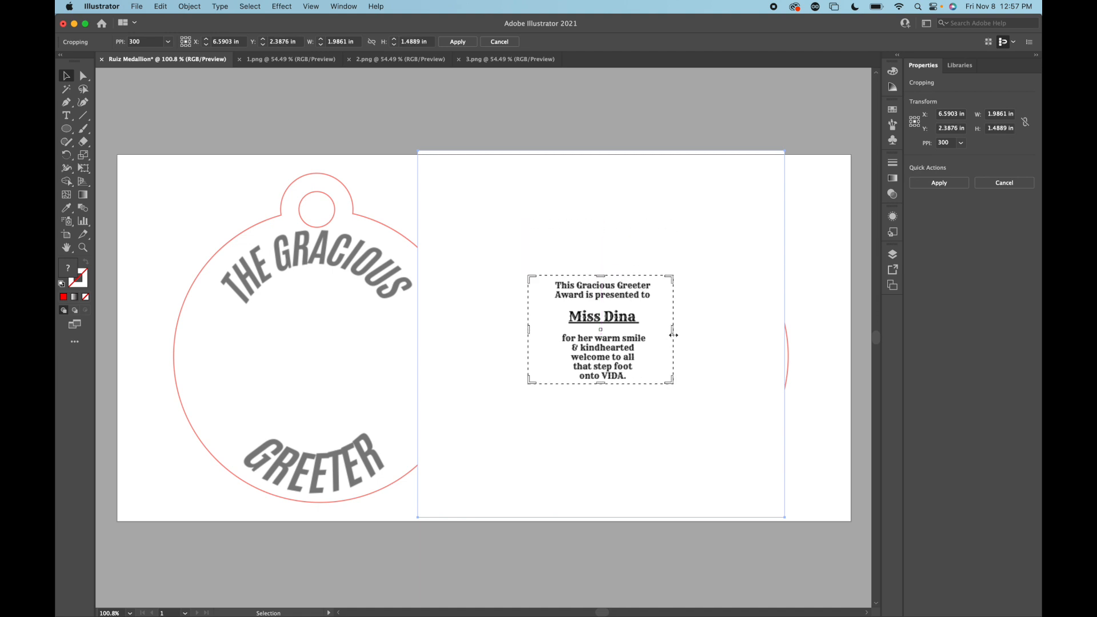
drag(674, 334, 656, 333)
drag(530, 330, 551, 330)
key(Return)
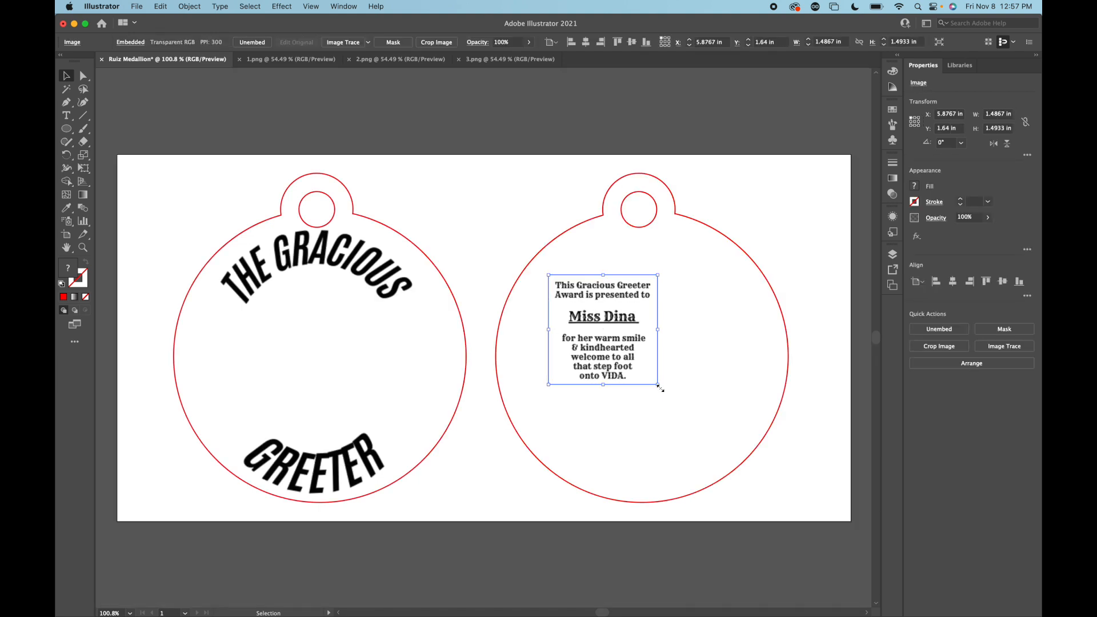
Step: Enlarge the award text to about 2.5 in wide and align it with the right medallion on both horizontal and vertical centres
drag(658, 385, 754, 458)
drag(621, 371, 626, 348)
drag(546, 171, 773, 512)
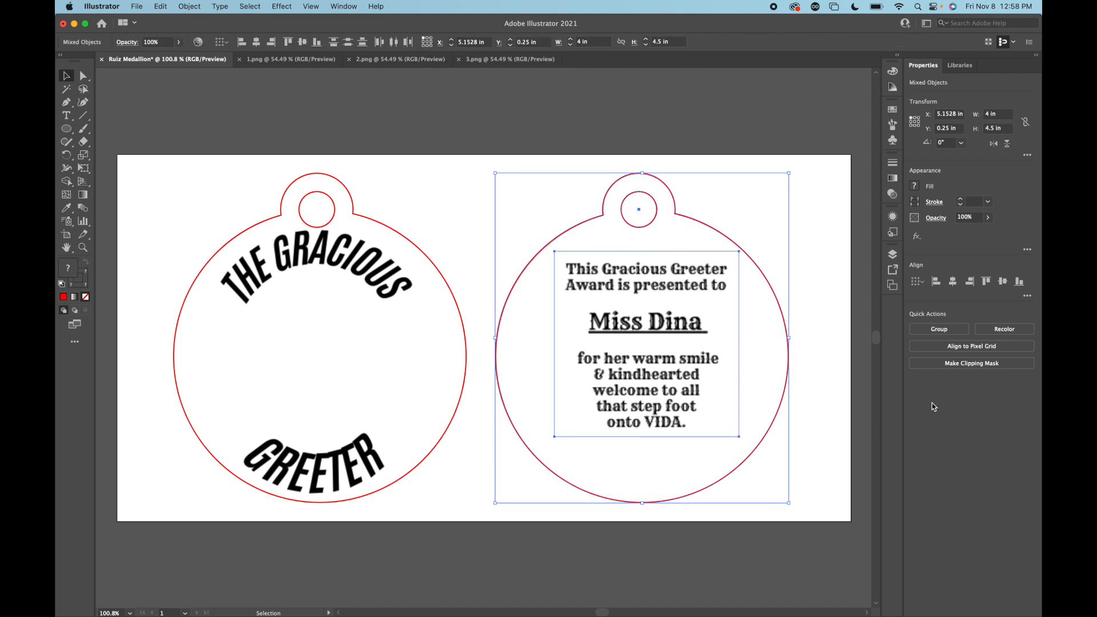
click(952, 281)
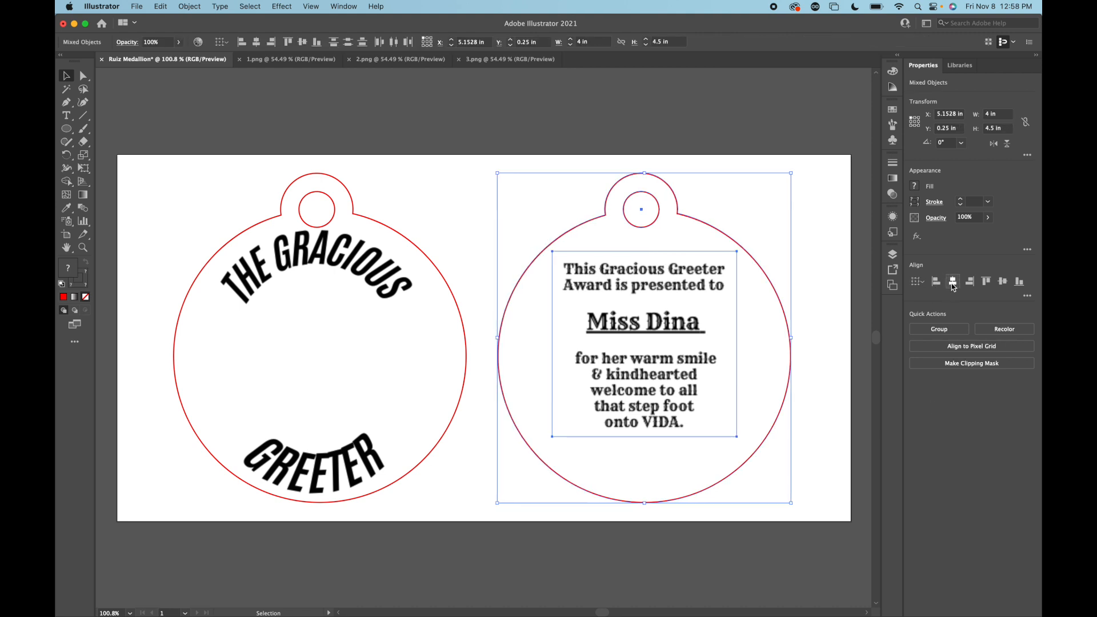
click(1002, 281)
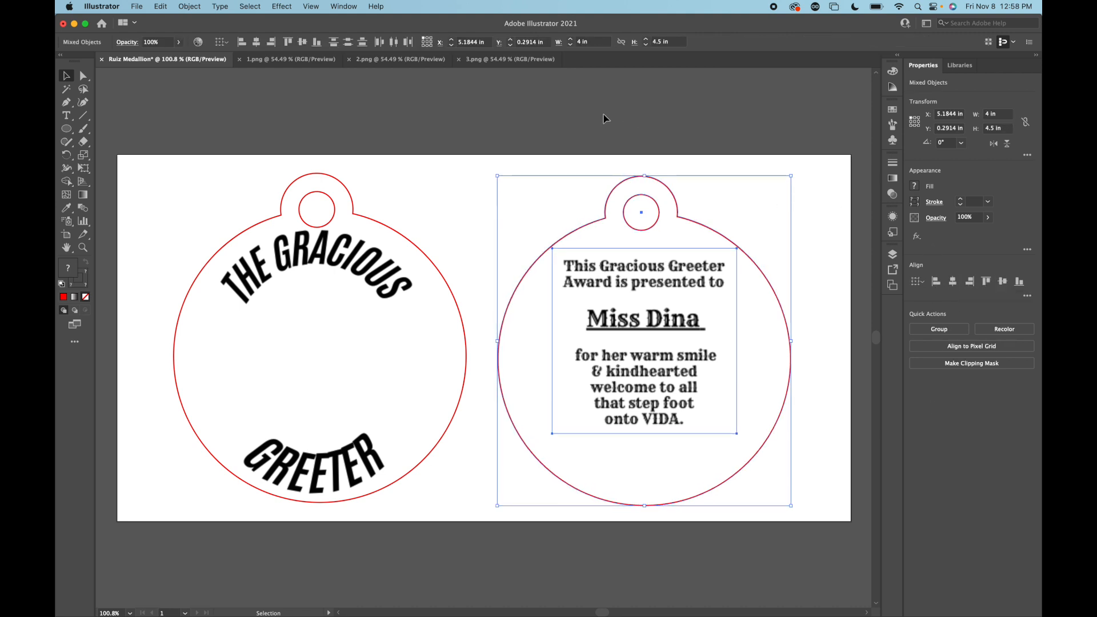
Step: Move the award text image slightly down within the right medallion
click(603, 136)
drag(675, 368, 675, 374)
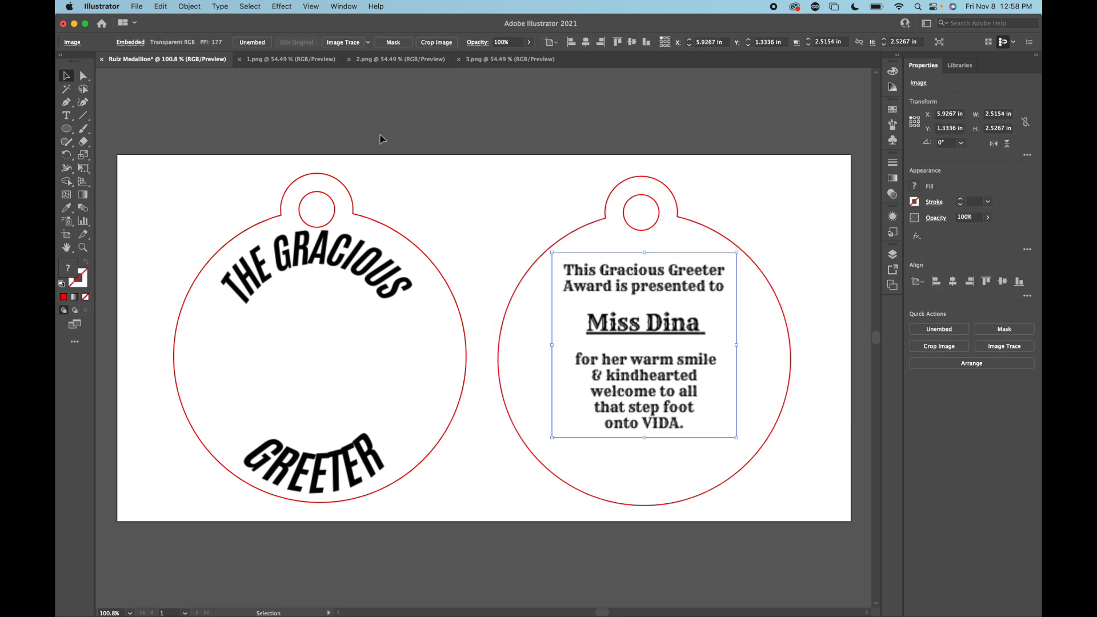
click(465, 220)
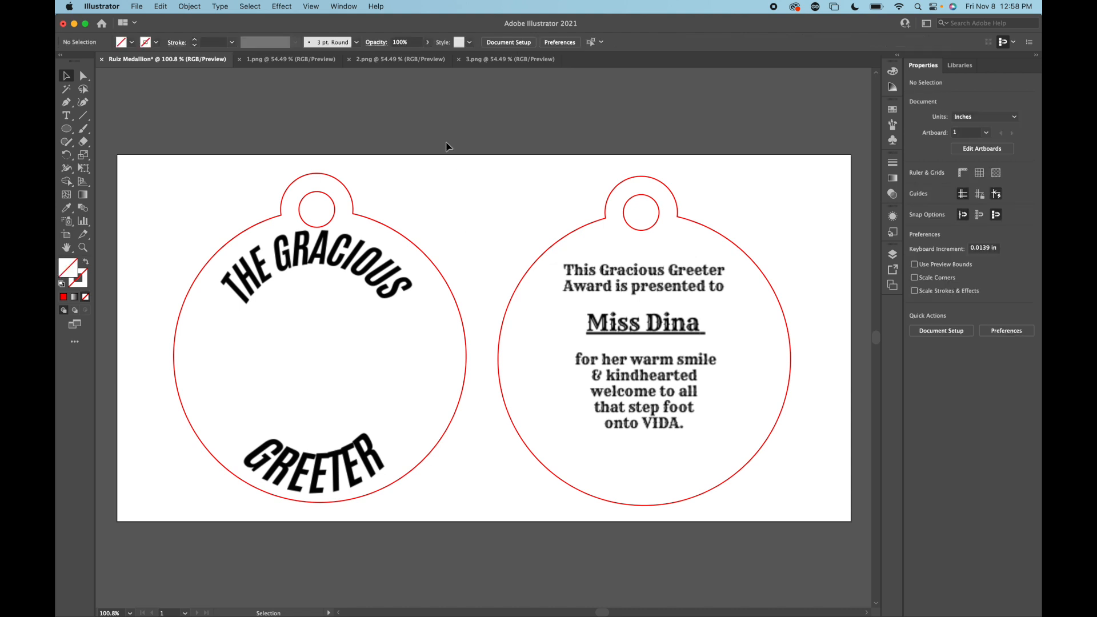
Step: Copy the black three-pointed logo image from 2.png into the medallion document
click(385, 59)
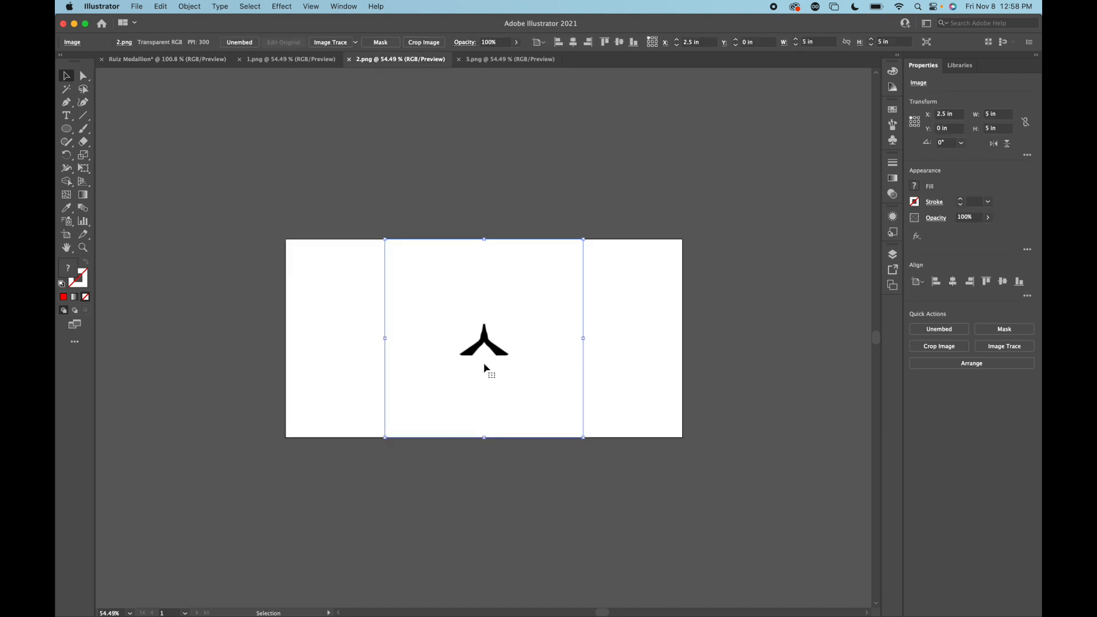
click(175, 61)
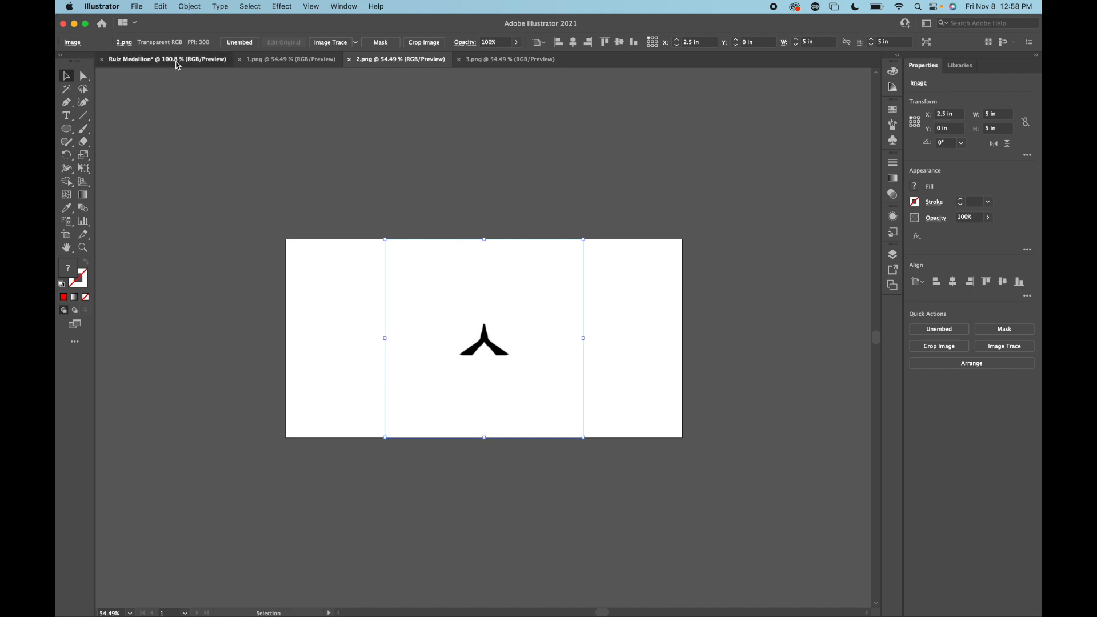
key(super+v)
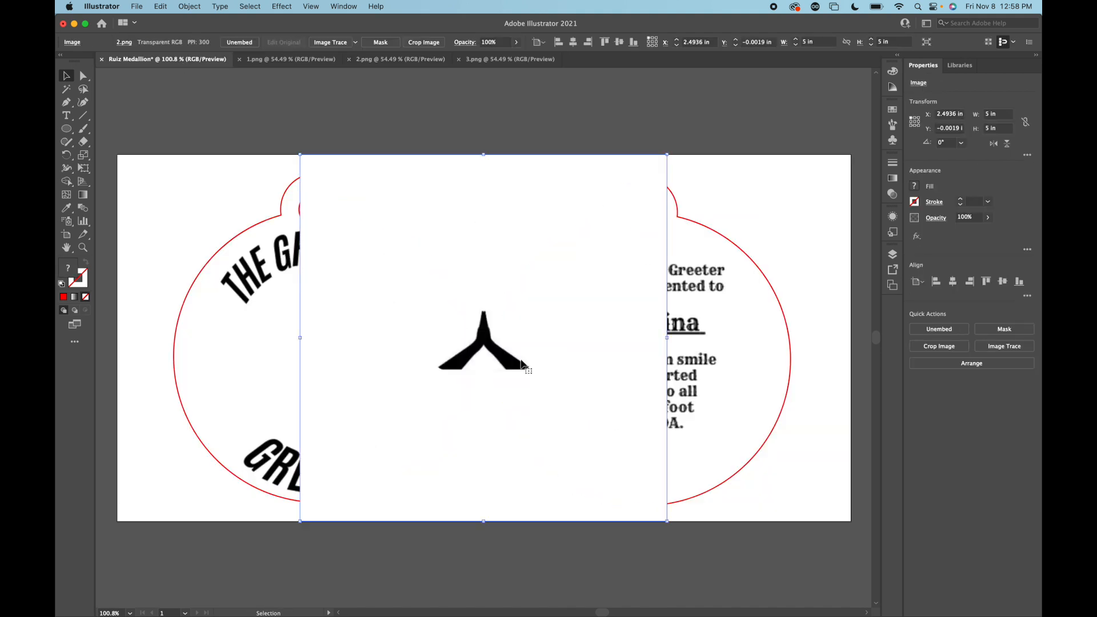
Step: Crop the three-pointed logo image closely around the black shape, to about 1.42 x 1.03 in
right_click(521, 363)
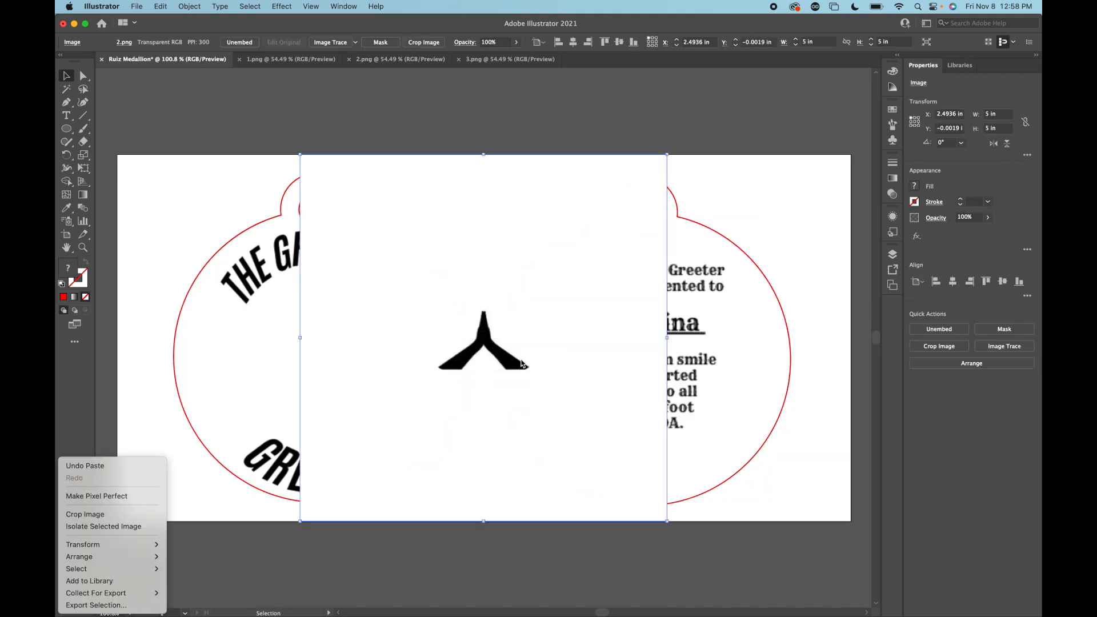
click(114, 514)
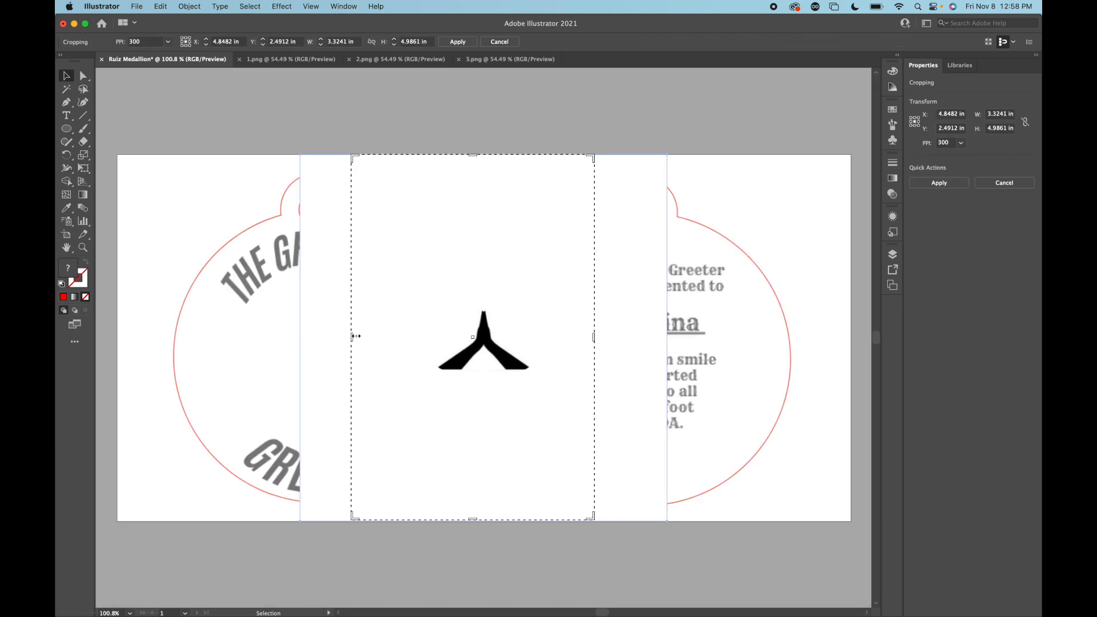
drag(353, 336, 433, 337)
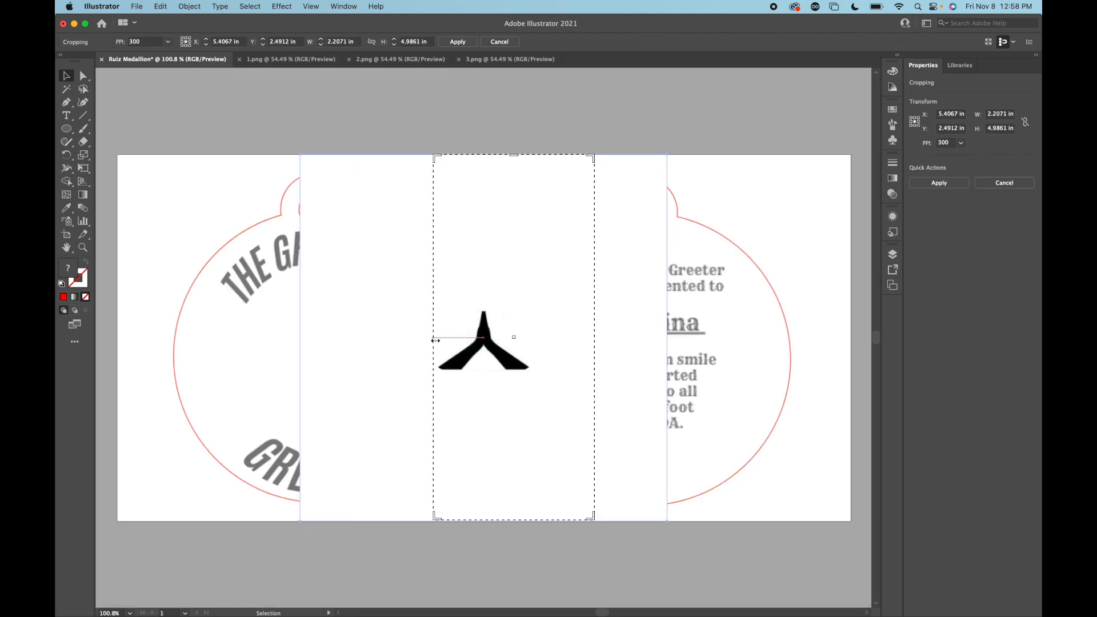
drag(594, 336, 536, 337)
drag(486, 520, 477, 379)
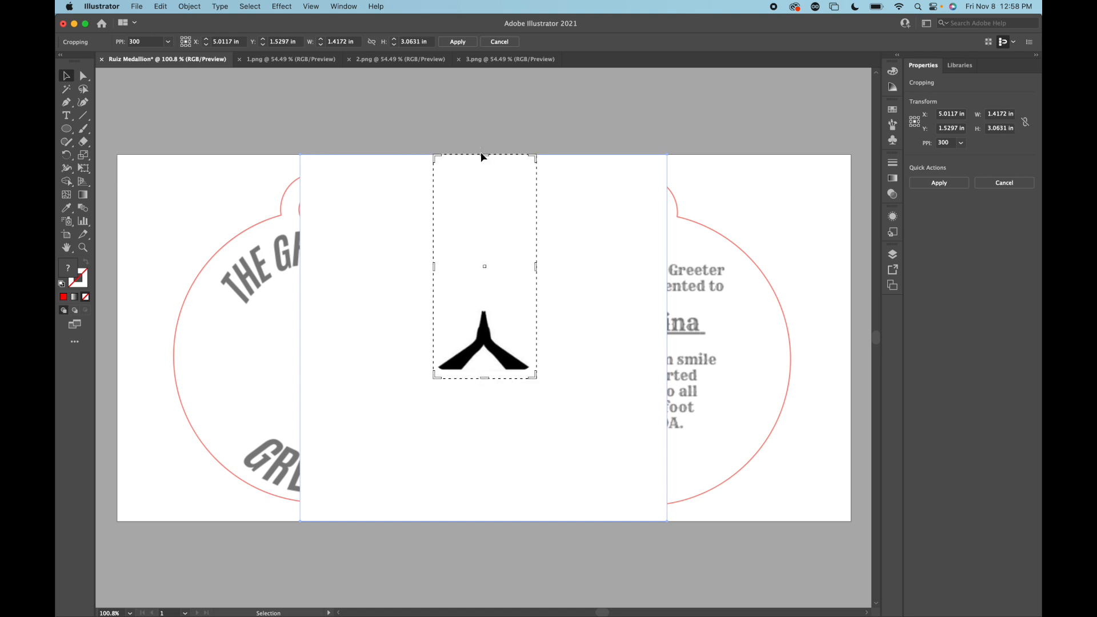
drag(485, 157, 484, 305)
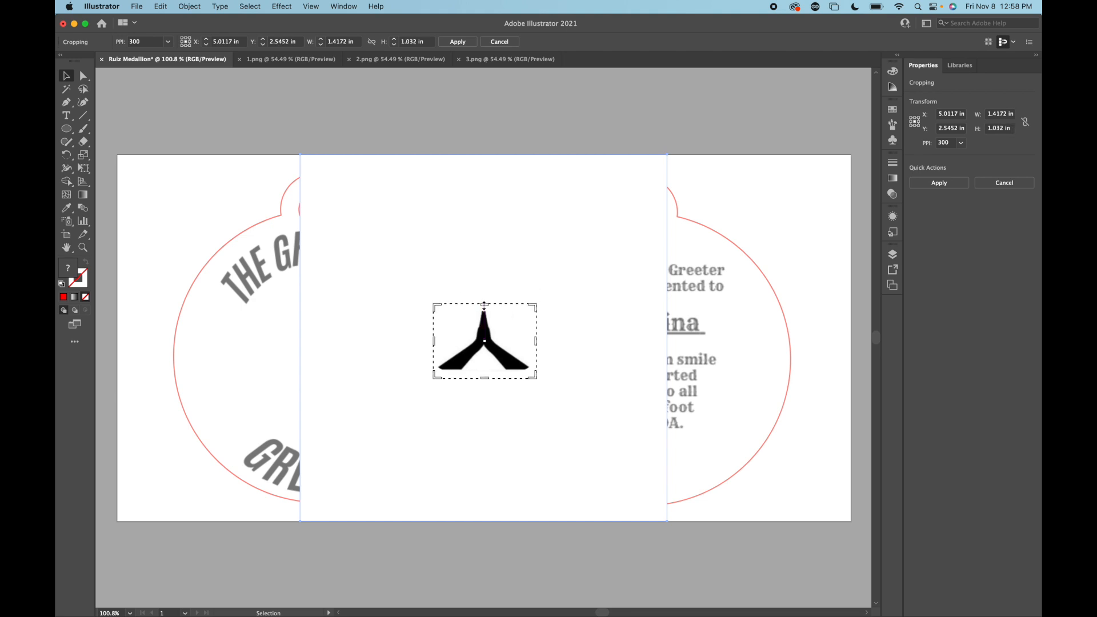
key(Return)
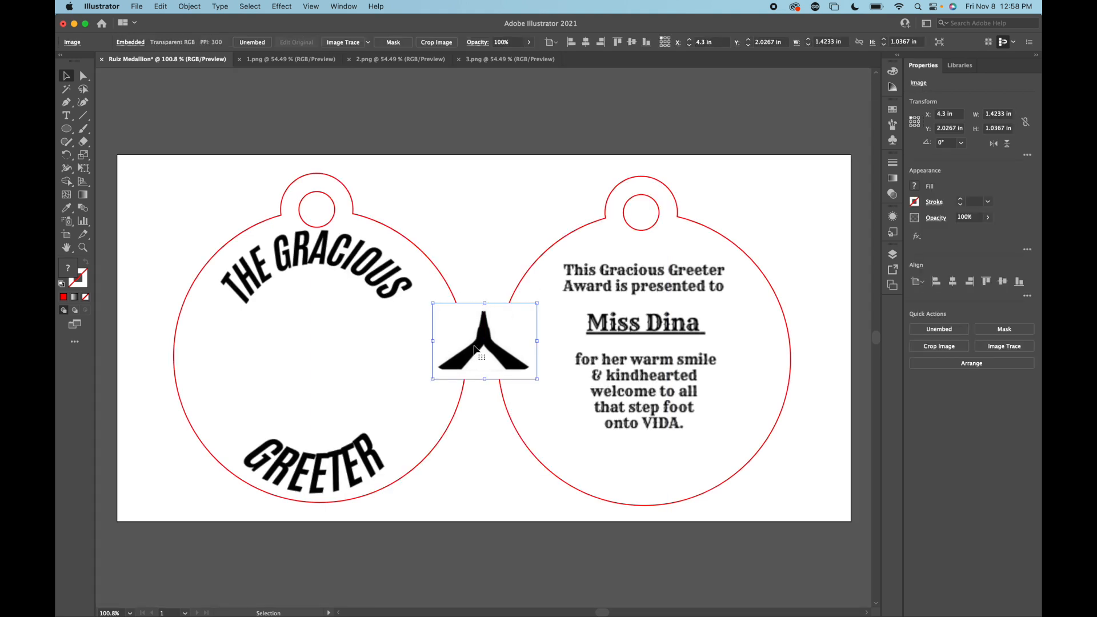
Step: Move the logo image up between the two medallions and convert it to vector paths with Image Trace Make and Expand
drag(483, 343, 491, 210)
click(189, 6)
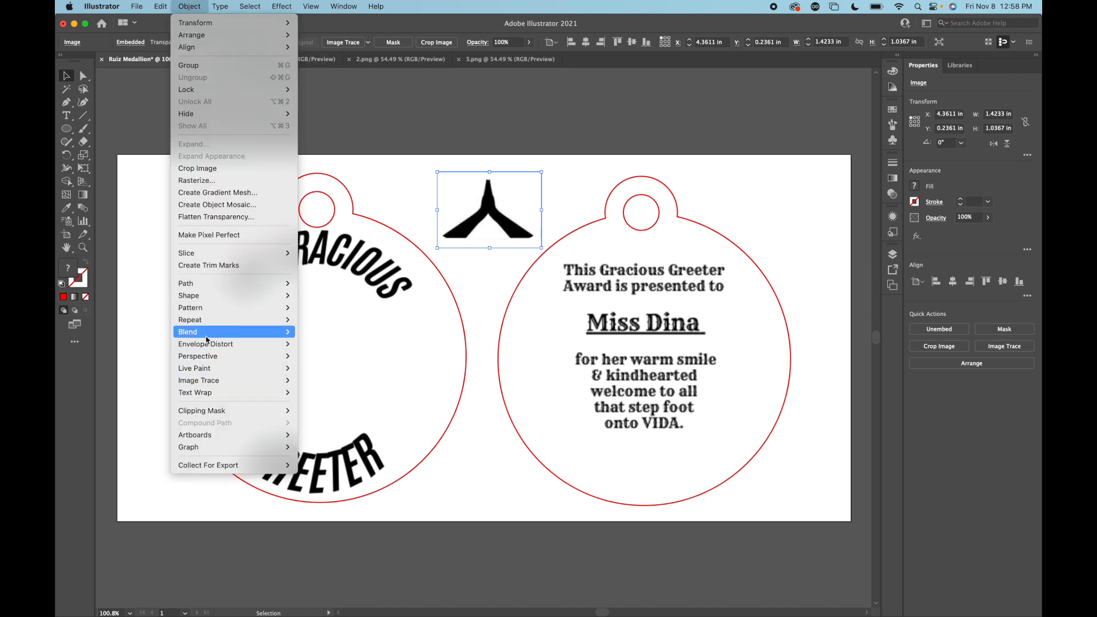
mouse_move(223, 386)
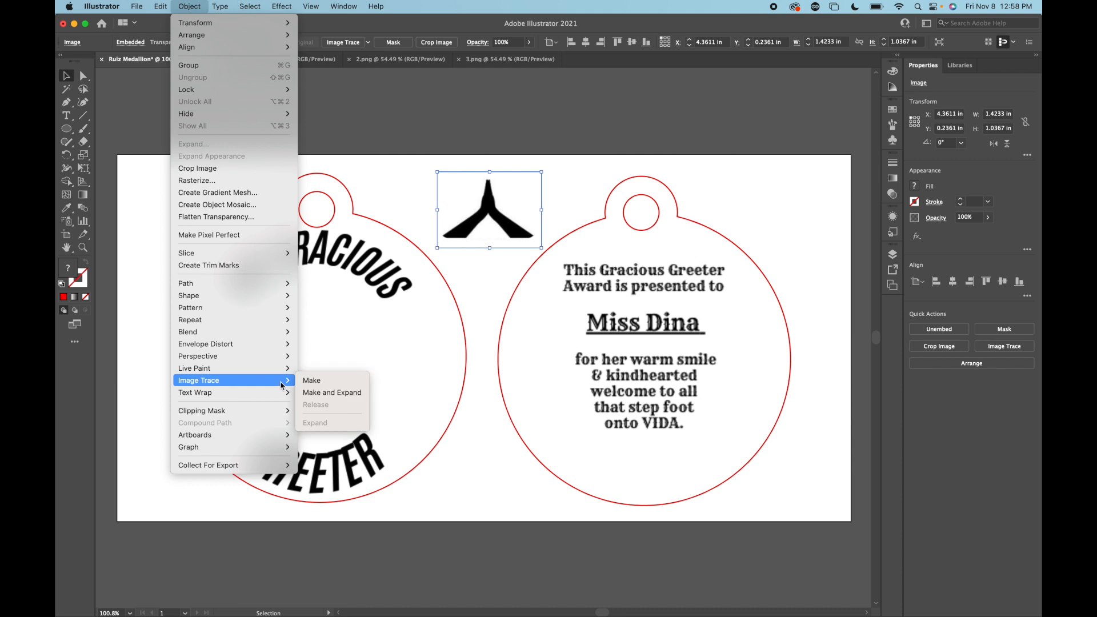
click(344, 399)
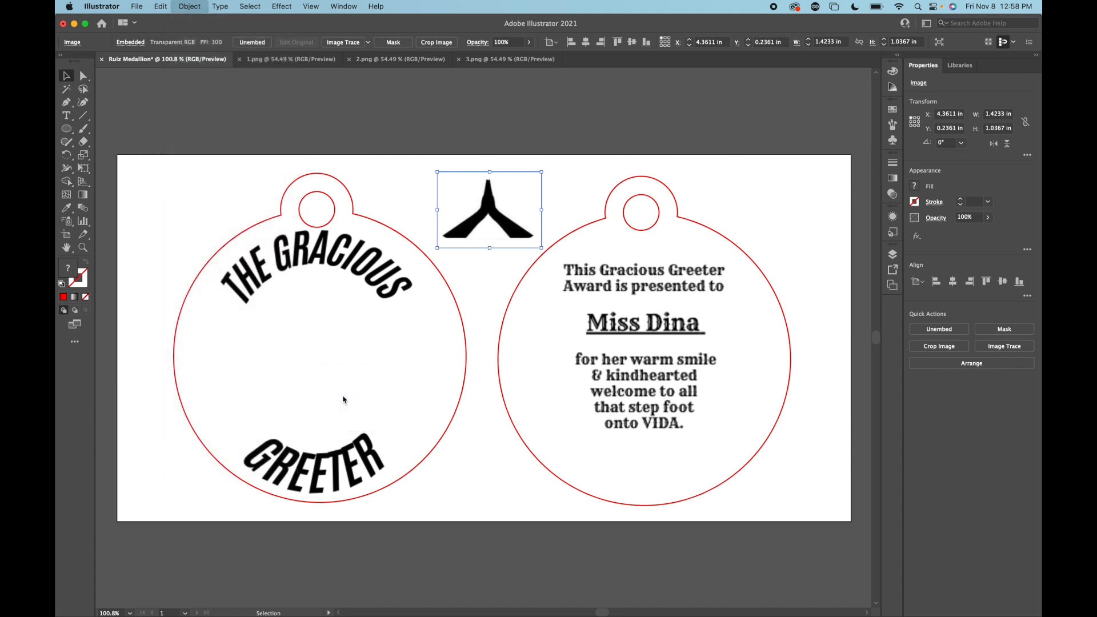
Step: Ungroup the traced logo, separate the black shape from its white background, and delete the background
right_click(494, 211)
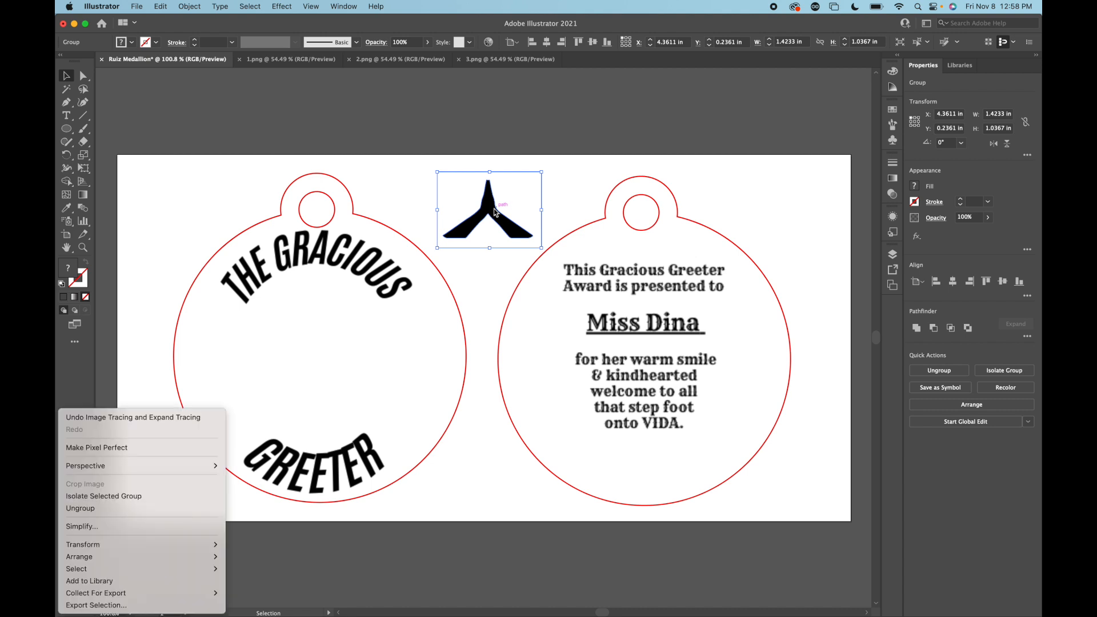
click(77, 508)
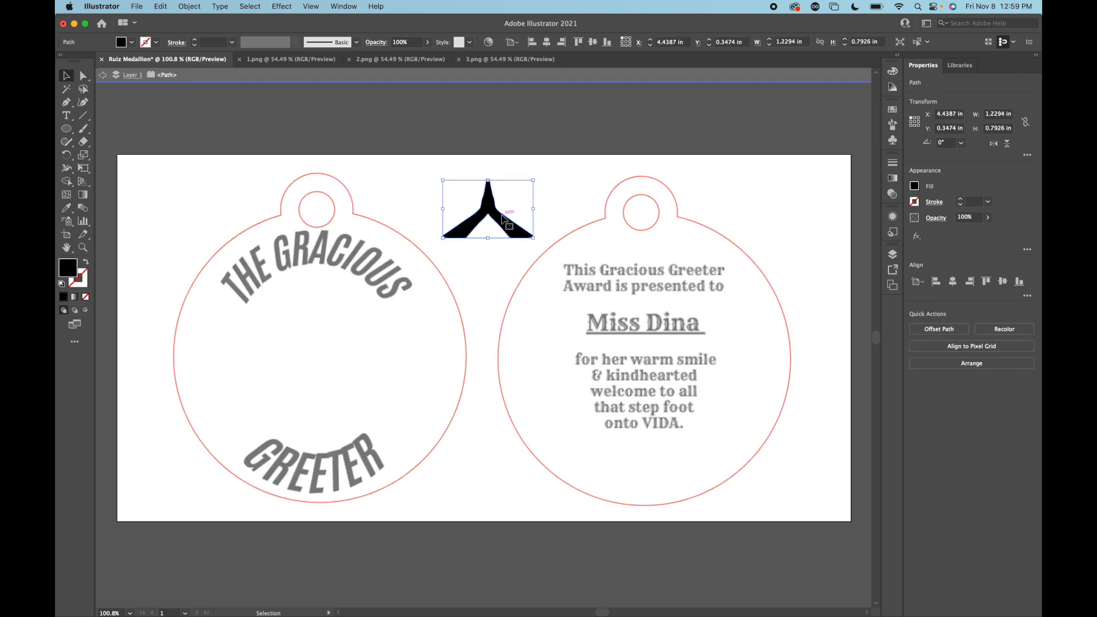
click(482, 283)
click(506, 240)
mouse_move(507, 241)
mouse_down()
mouse_move(517, 236)
mouse_move(513, 246)
mouse_up()
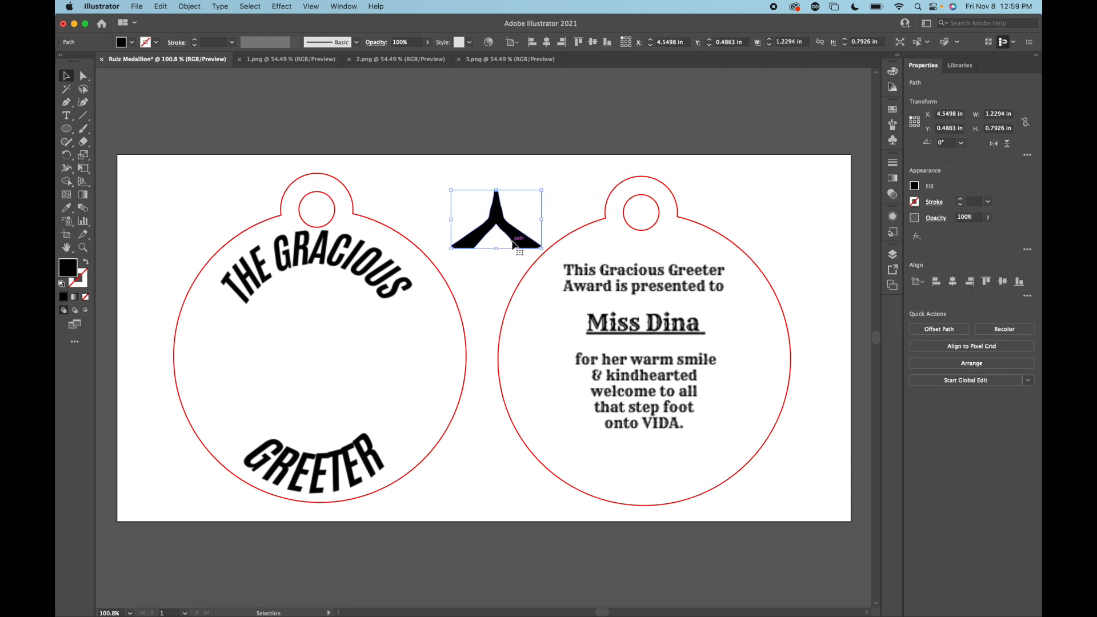
click(567, 188)
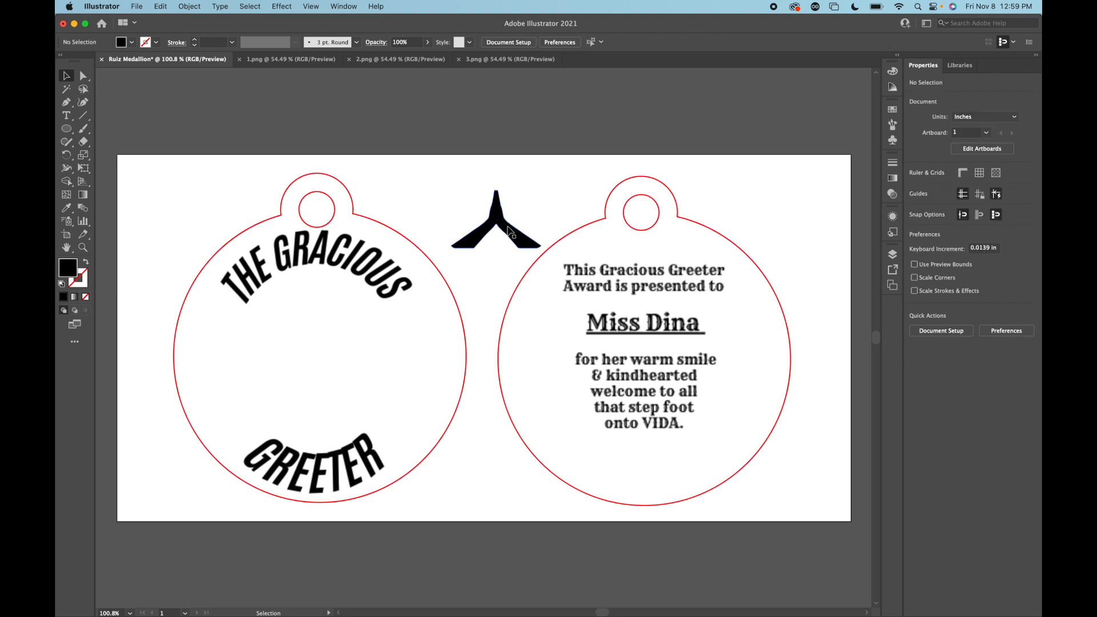
drag(490, 223, 478, 122)
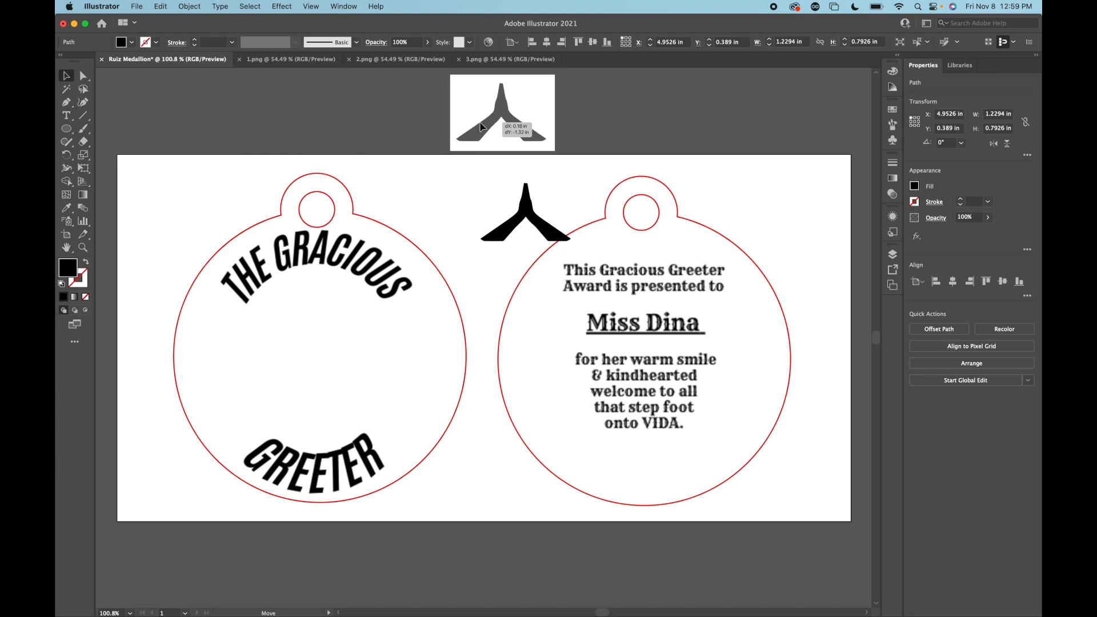
key(Delete)
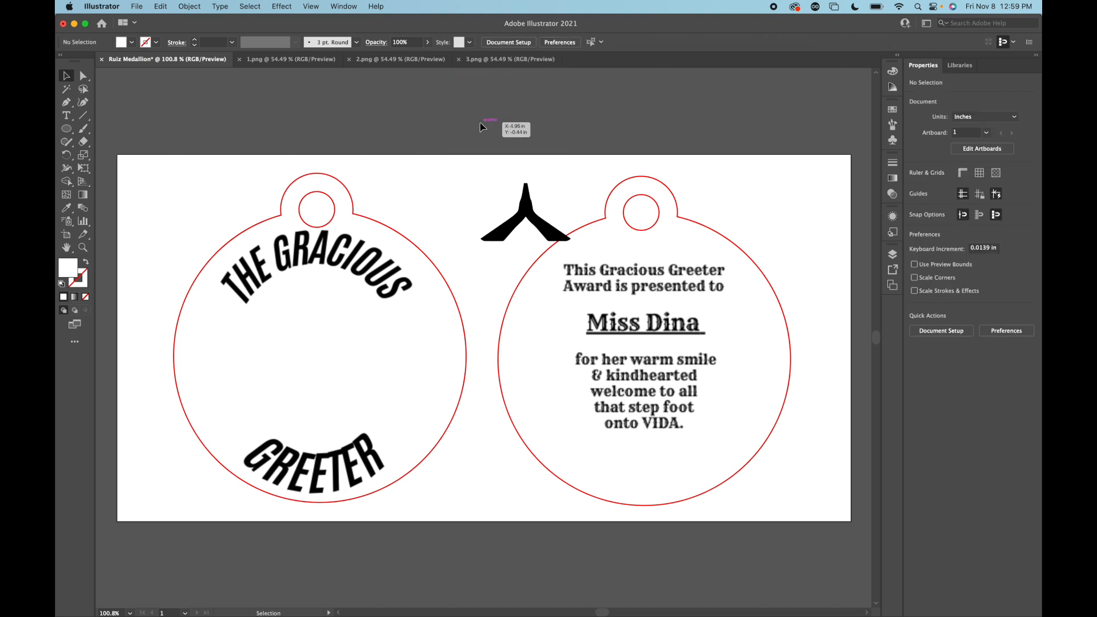
Step: Move the black logo shape midway between the medallions and change it to a black outline with no fill
click(513, 222)
drag(513, 223, 467, 220)
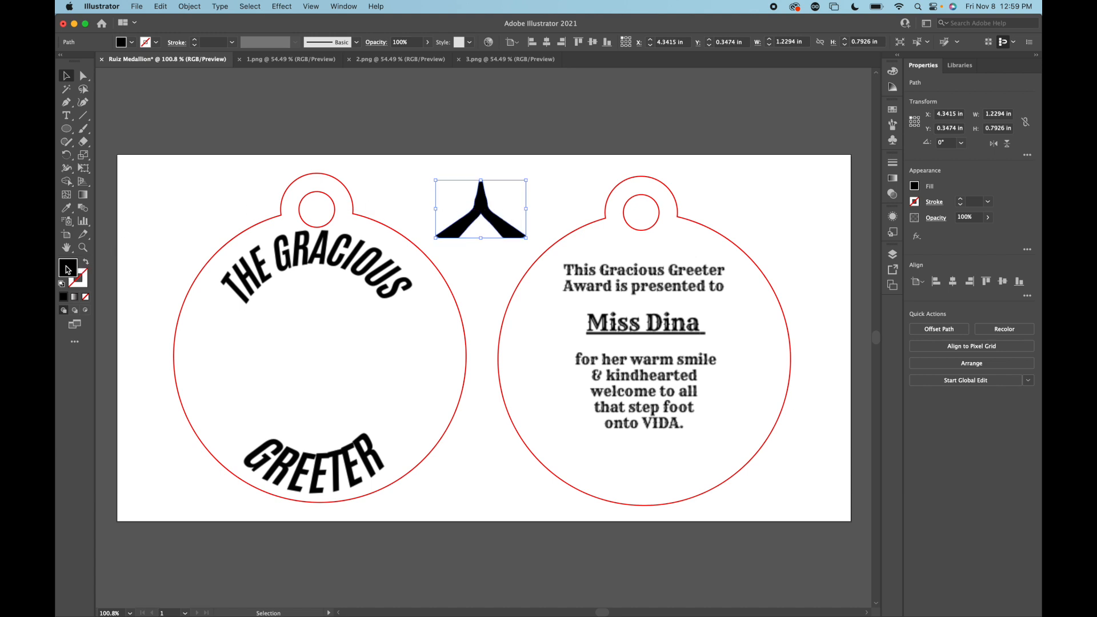
click(85, 299)
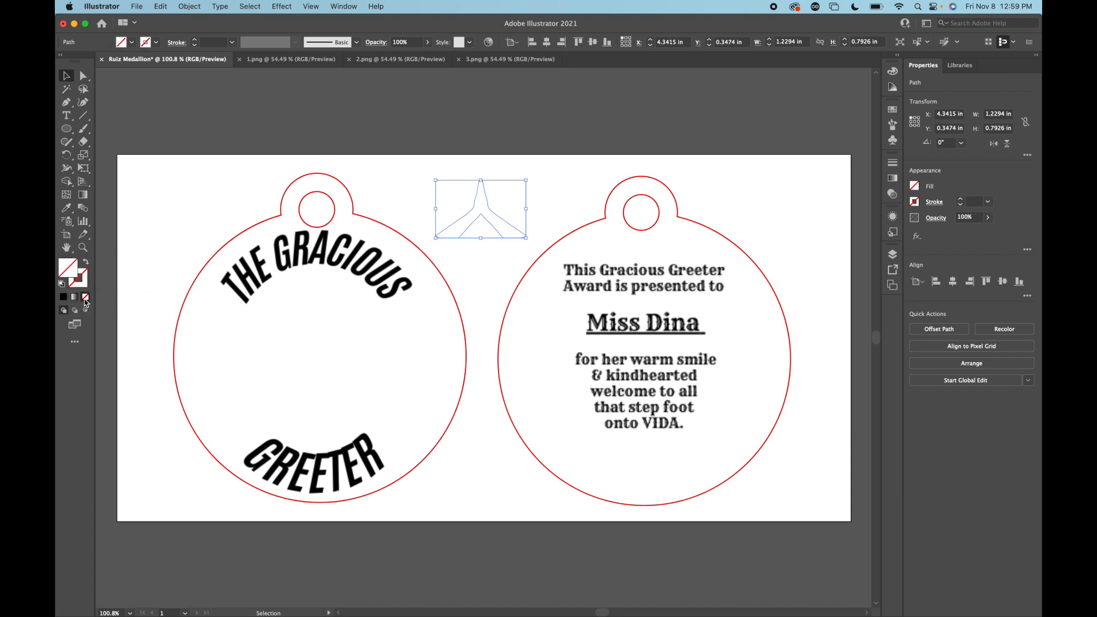
click(82, 284)
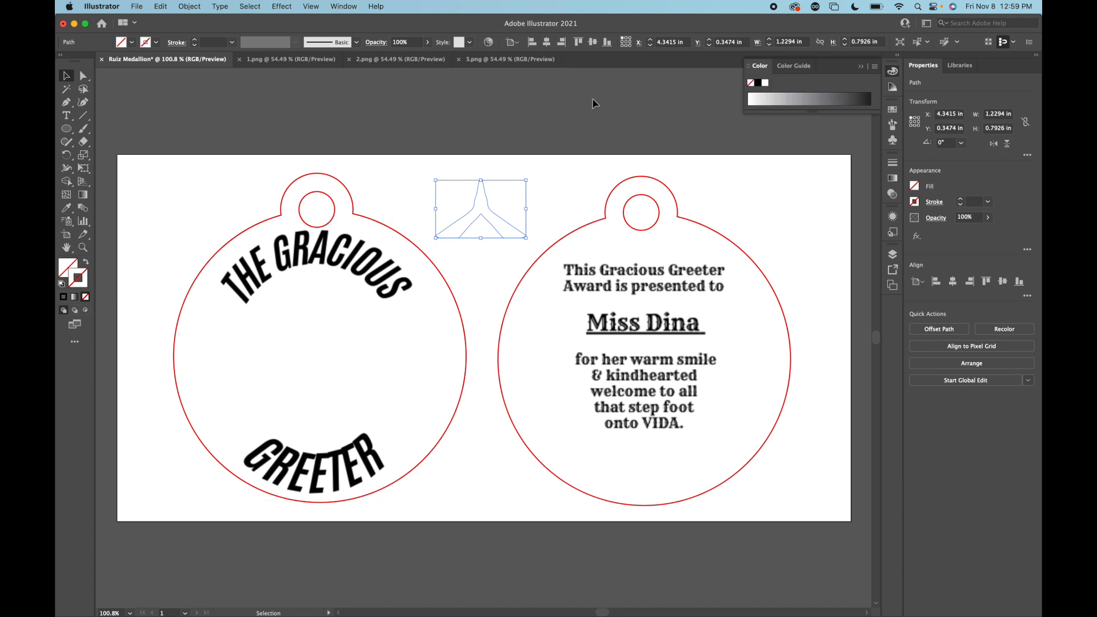
click(758, 84)
click(489, 274)
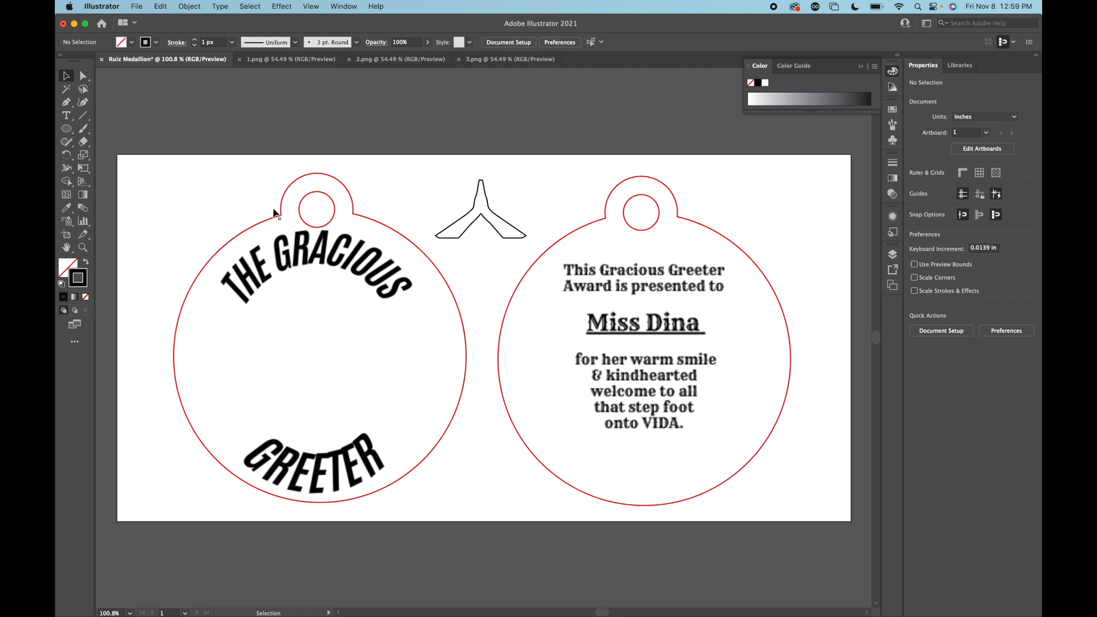
Step: Draw a circle about 2.15 in across, centred between the curved texts inside the left medallion
click(68, 134)
mouse_move(260, 312)
mouse_down()
mouse_move(279, 314)
mouse_move(393, 439)
mouse_move(384, 435)
mouse_up()
click(66, 76)
drag(322, 374, 306, 340)
drag(369, 402, 403, 436)
drag(321, 362, 313, 362)
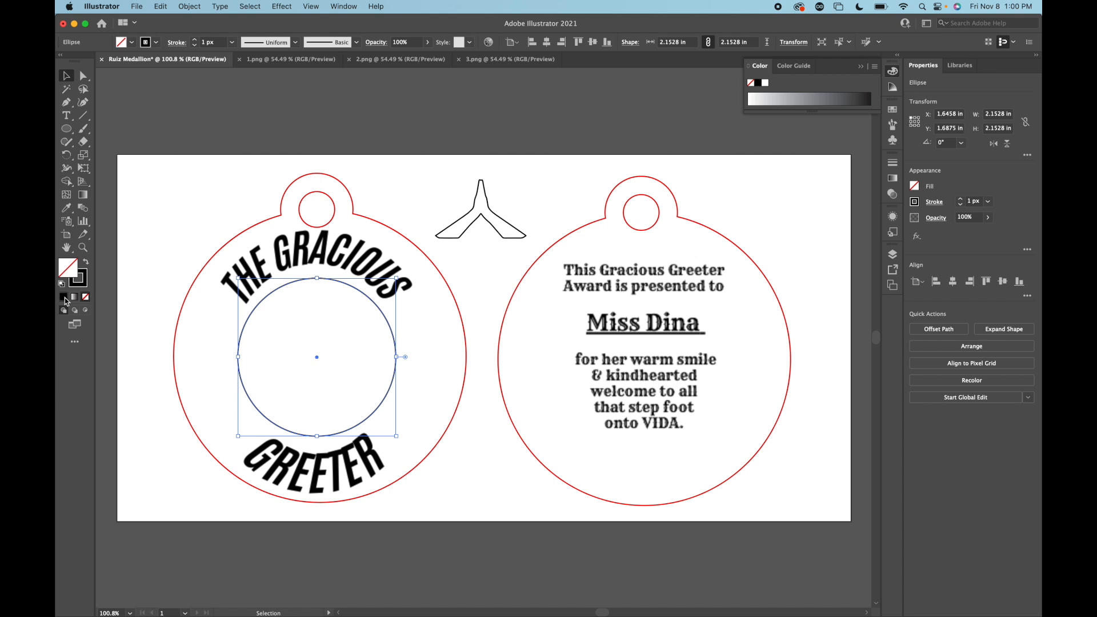
Step: Fill the new circle in the left medallion with medium gray
click(65, 298)
click(848, 98)
click(837, 97)
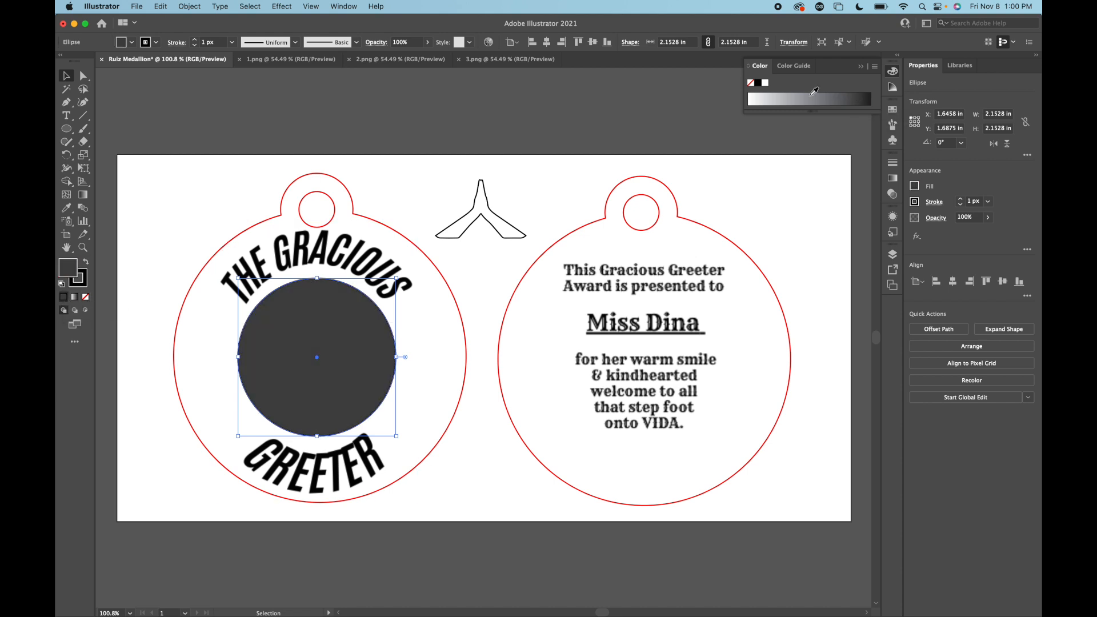
click(812, 97)
Step: Give the logo shape a black fill and remove its stroke
click(471, 215)
key(x)
click(868, 94)
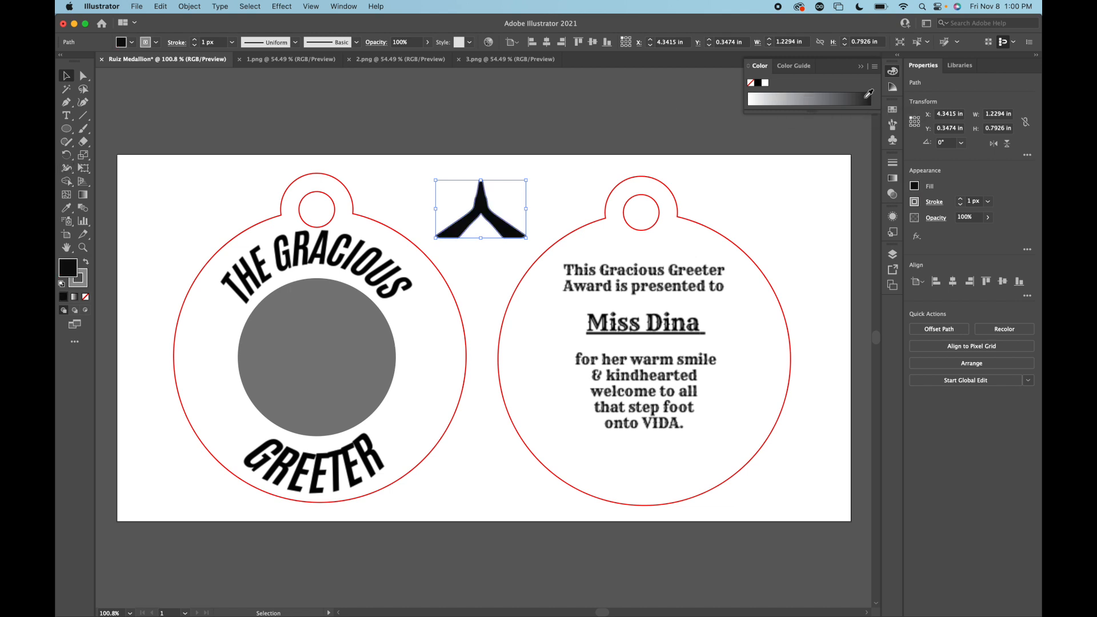
click(79, 279)
click(85, 296)
Step: Move the logo onto the left medallion and place it above the gray circle in the stacking order
mouse_move(466, 224)
mouse_down()
mouse_move(351, 299)
mouse_move(407, 356)
mouse_up()
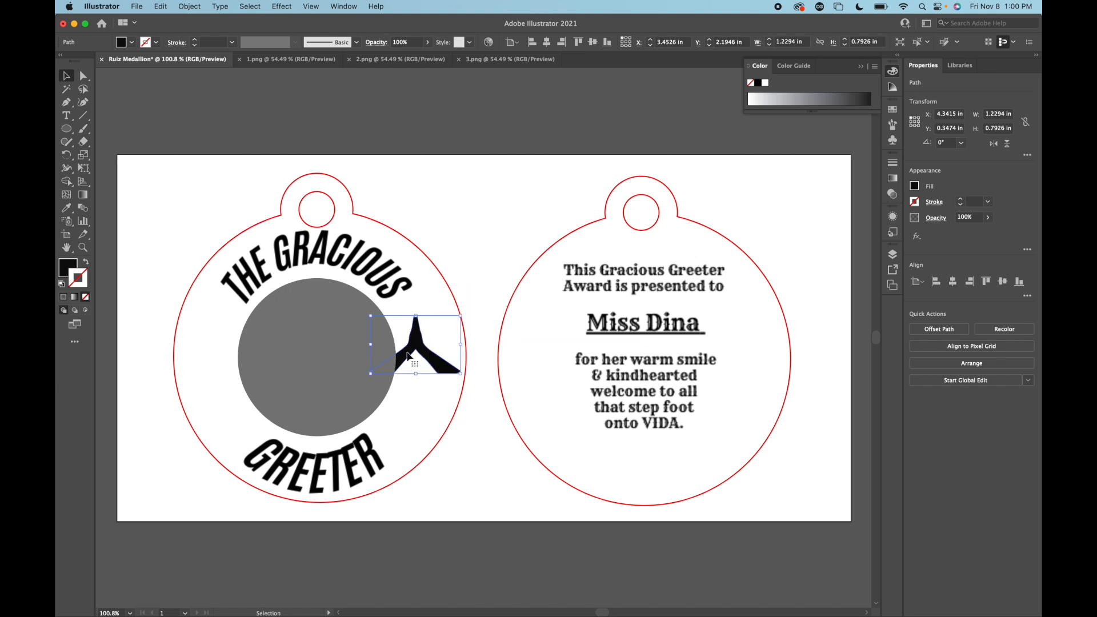
click(892, 253)
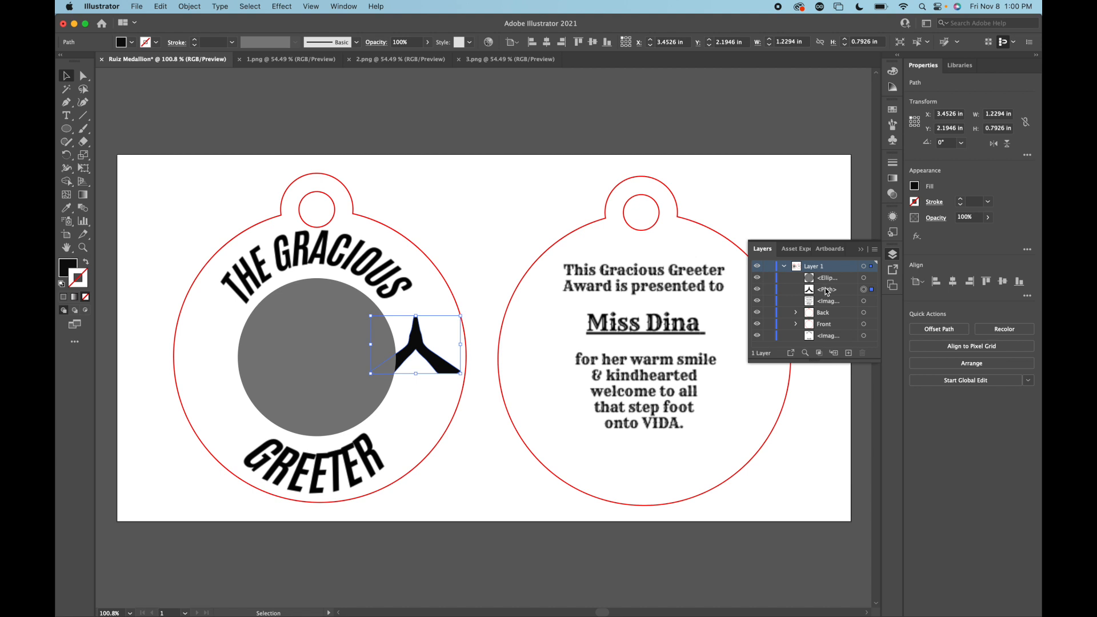
drag(826, 291, 826, 278)
Step: Enlarge the logo to about 2.3 in wide, centred horizontally over the gray circle, and subtract its shape from the circle
drag(455, 374, 419, 426)
drag(360, 397, 324, 376)
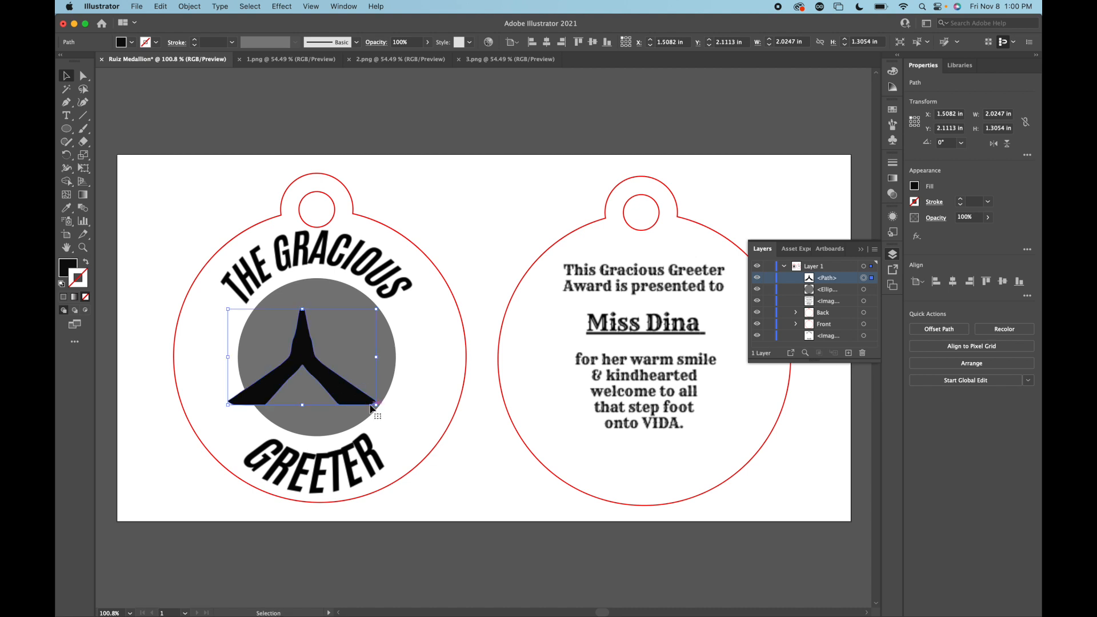
mouse_move(376, 404)
mouse_down()
mouse_move(380, 416)
mouse_move(368, 415)
mouse_up()
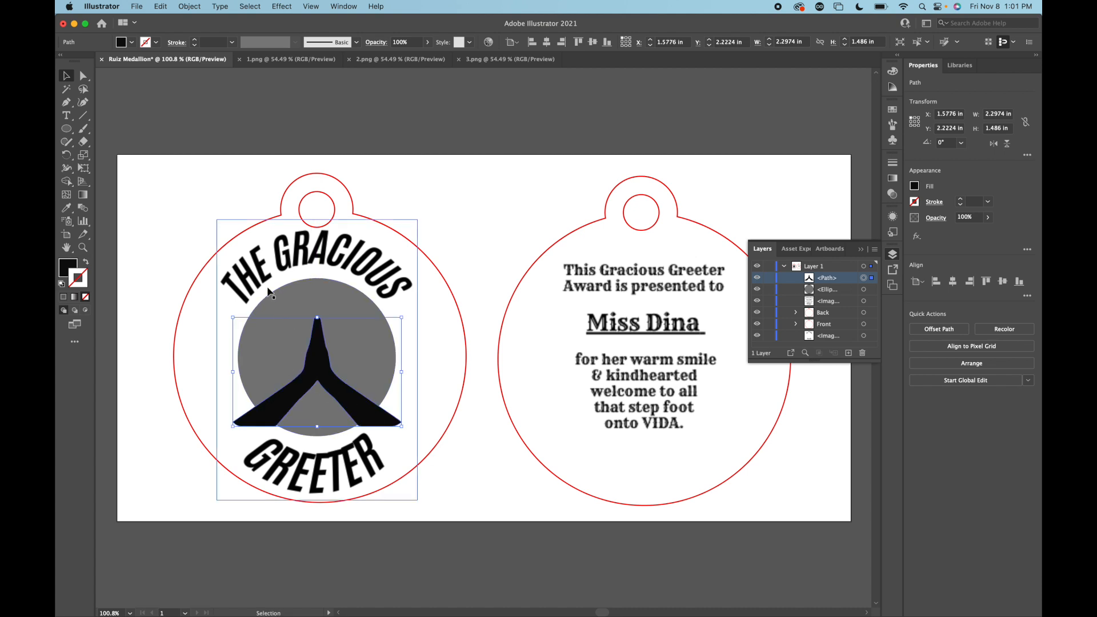
shift+click(286, 303)
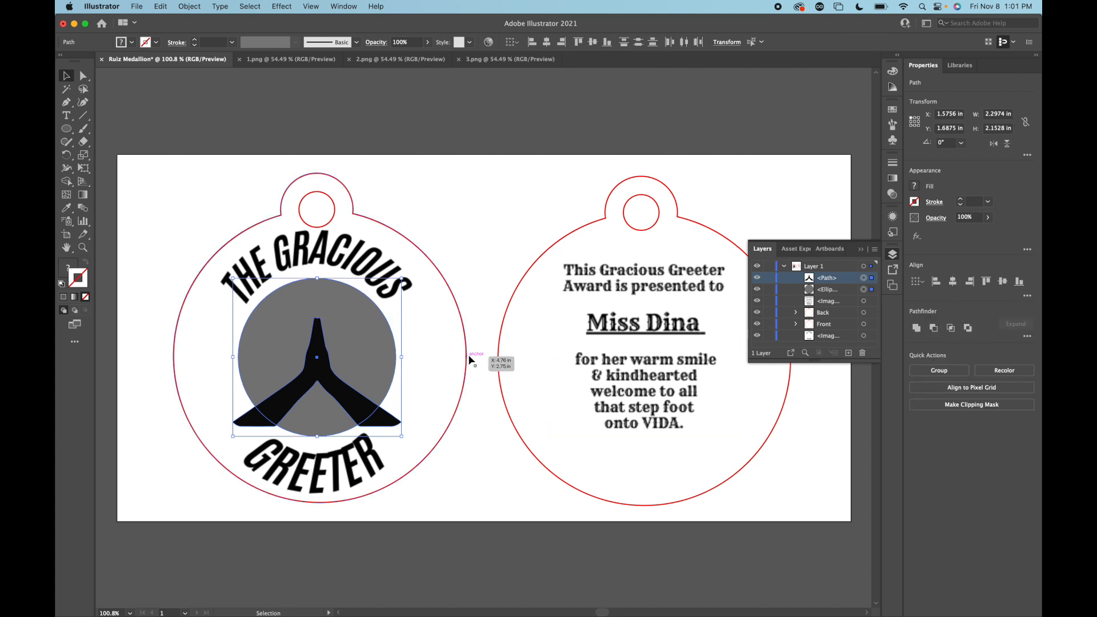
click(935, 333)
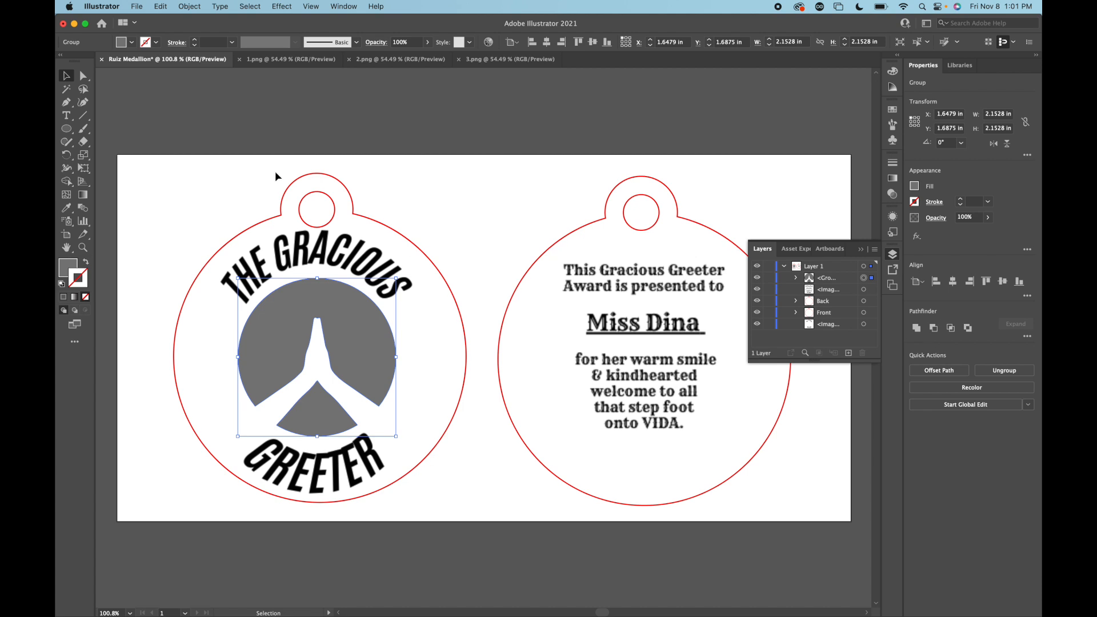
Step: Remove the fill from the cut-out circle group and give it a red EF1136 stroke
click(68, 273)
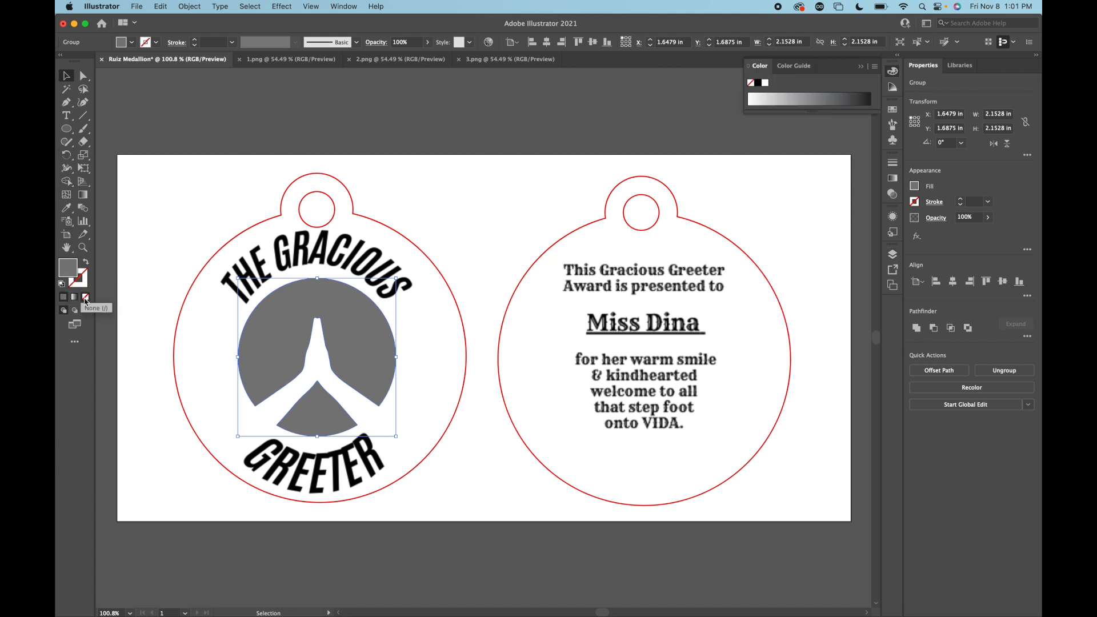
click(86, 297)
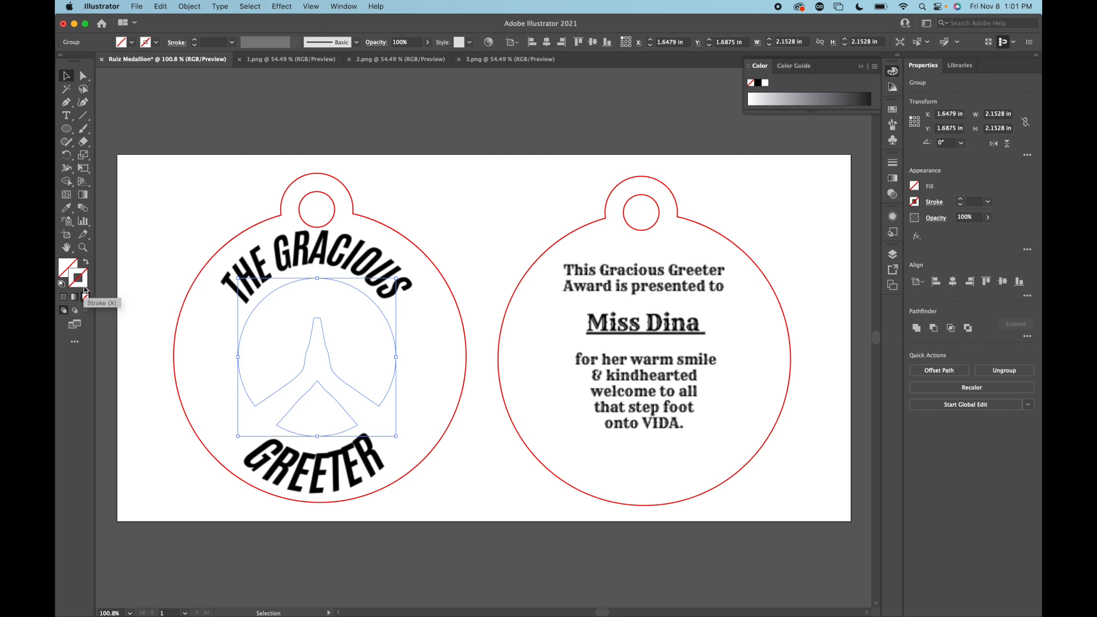
double_click(82, 287)
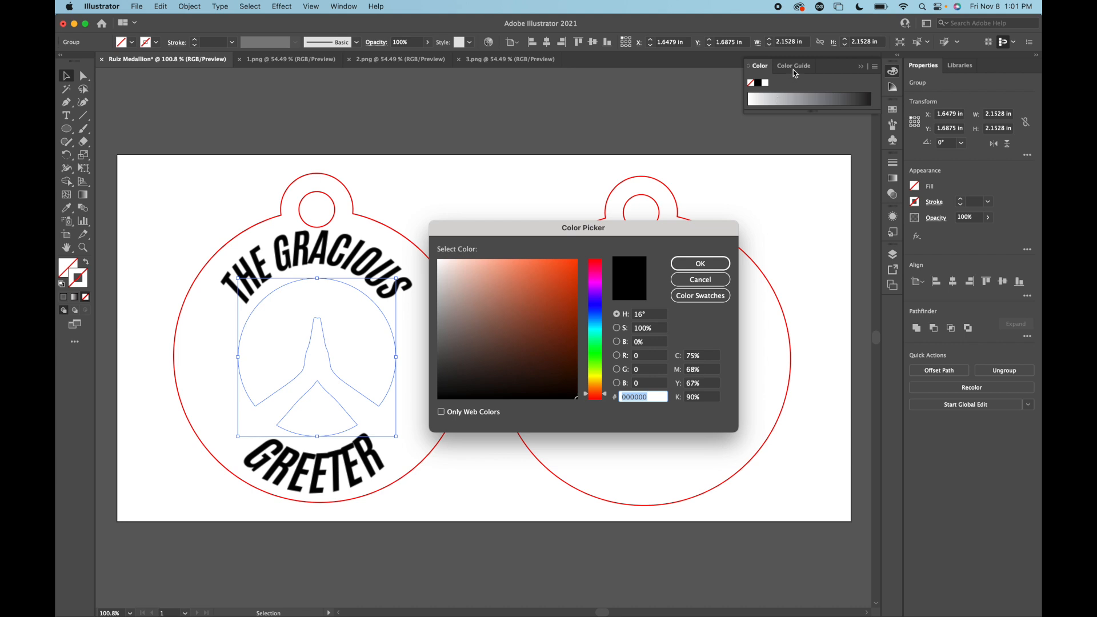
click(569, 262)
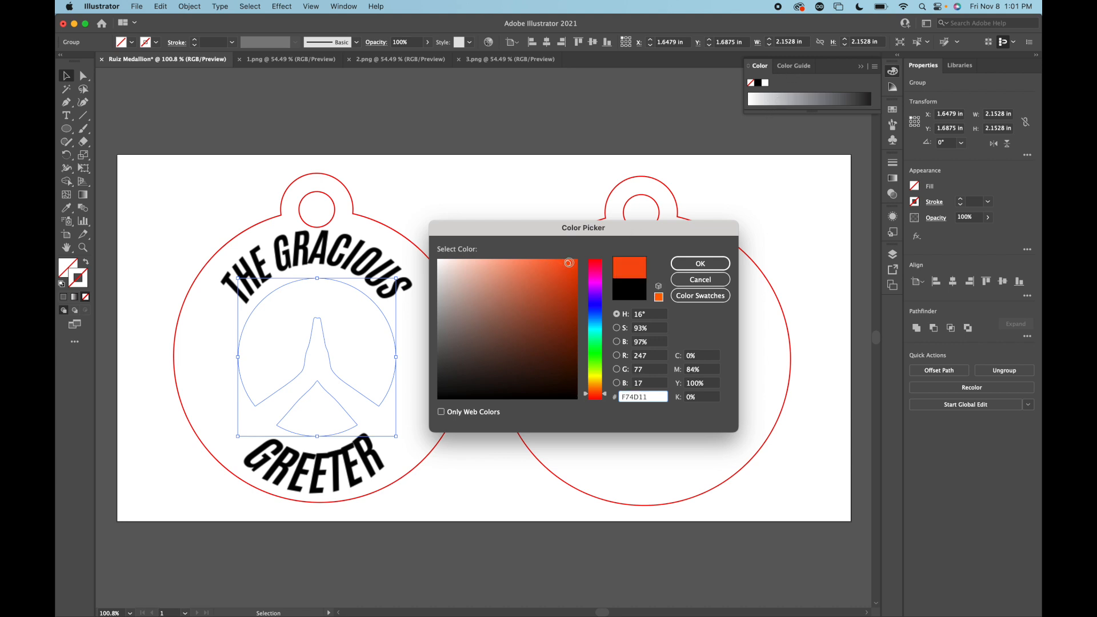
click(596, 265)
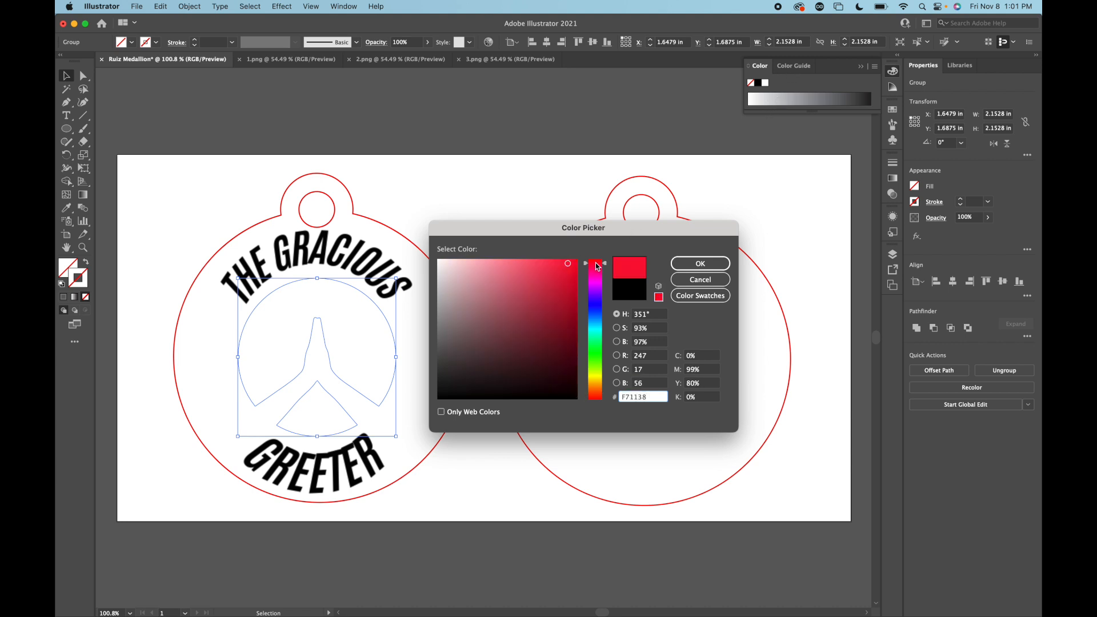
drag(559, 269, 564, 271)
click(700, 263)
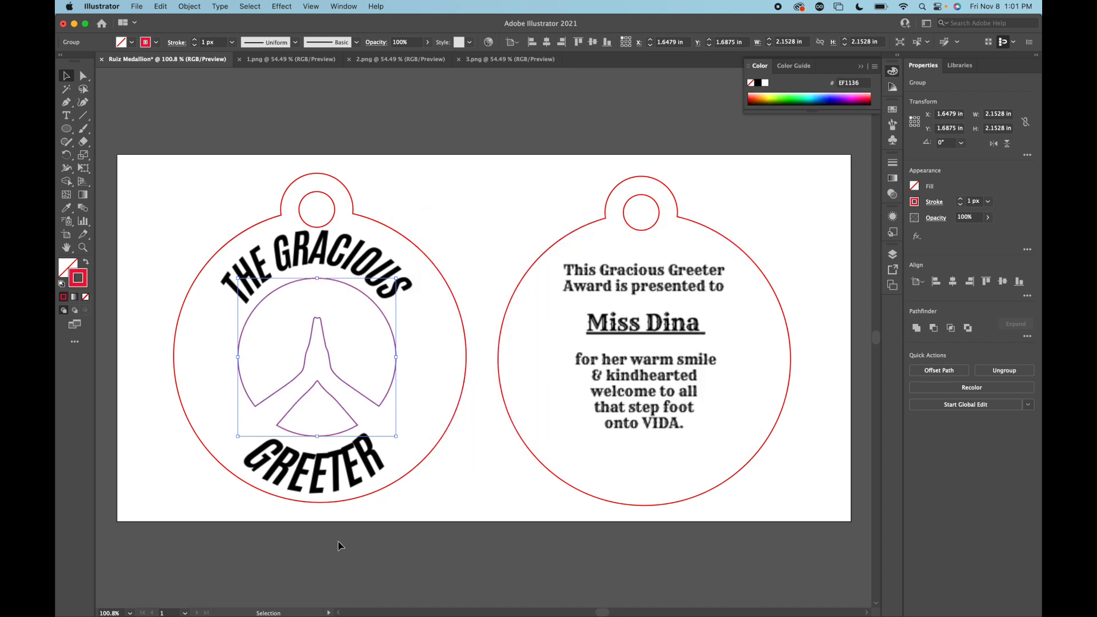
click(464, 492)
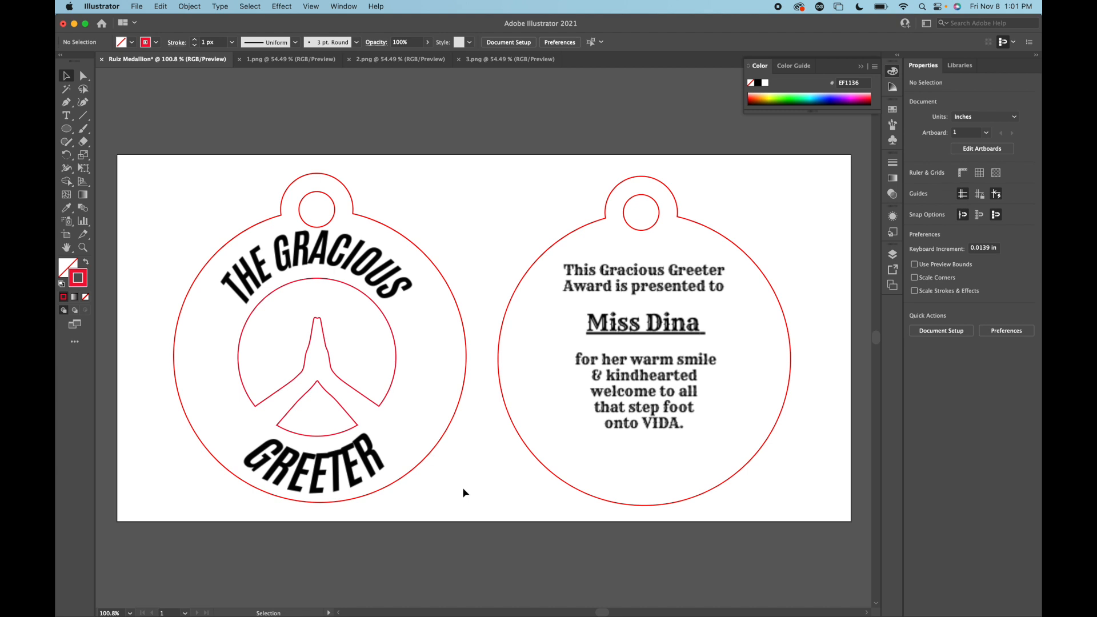
Step: Export the medallion artwork in SVG format to the Desktop folder, keeping the suggested file name and accepting the SVG options
click(138, 7)
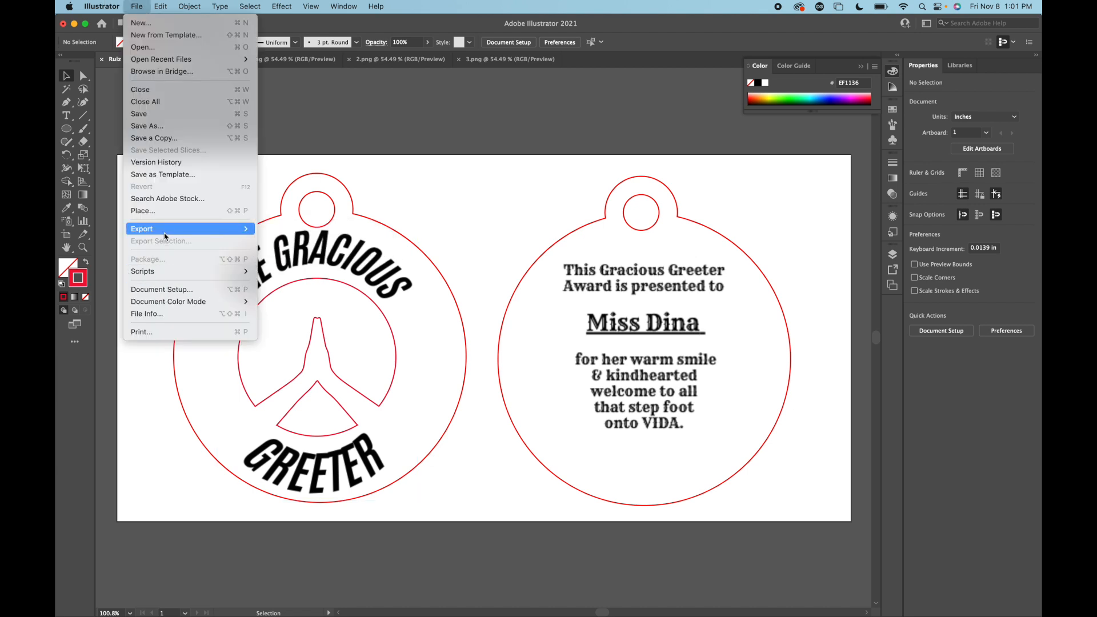
key(Escape)
click(141, 7)
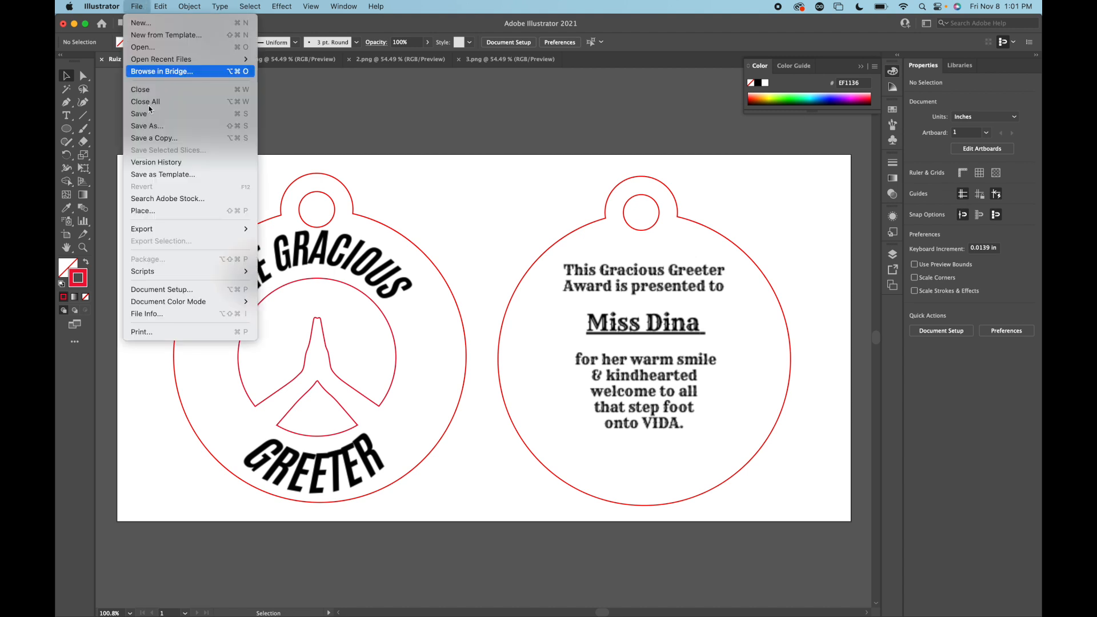
mouse_move(176, 231)
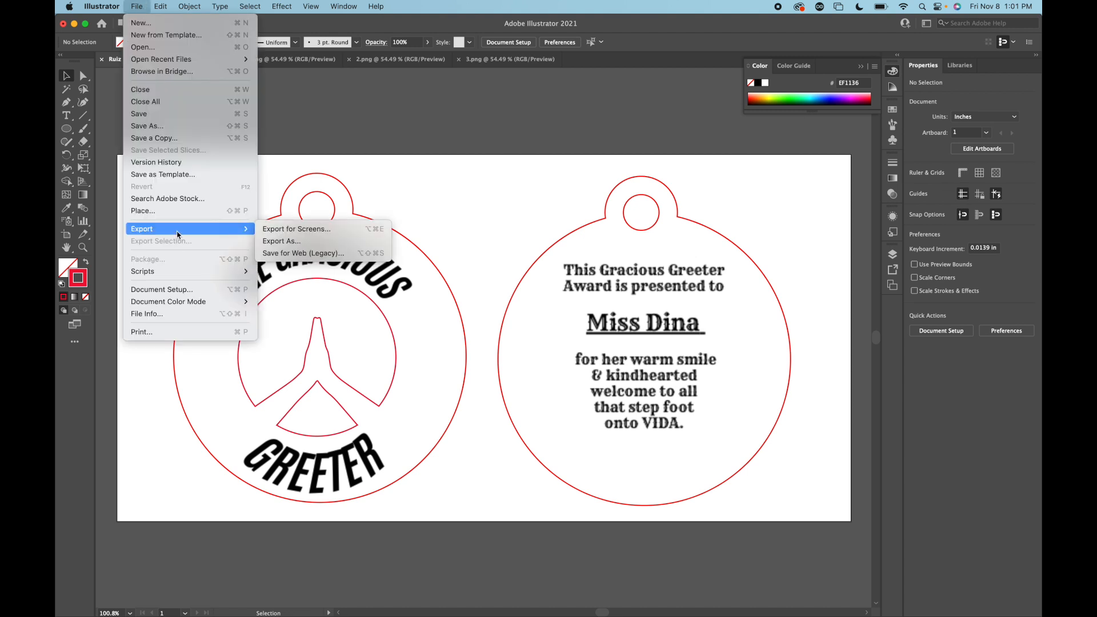
click(301, 241)
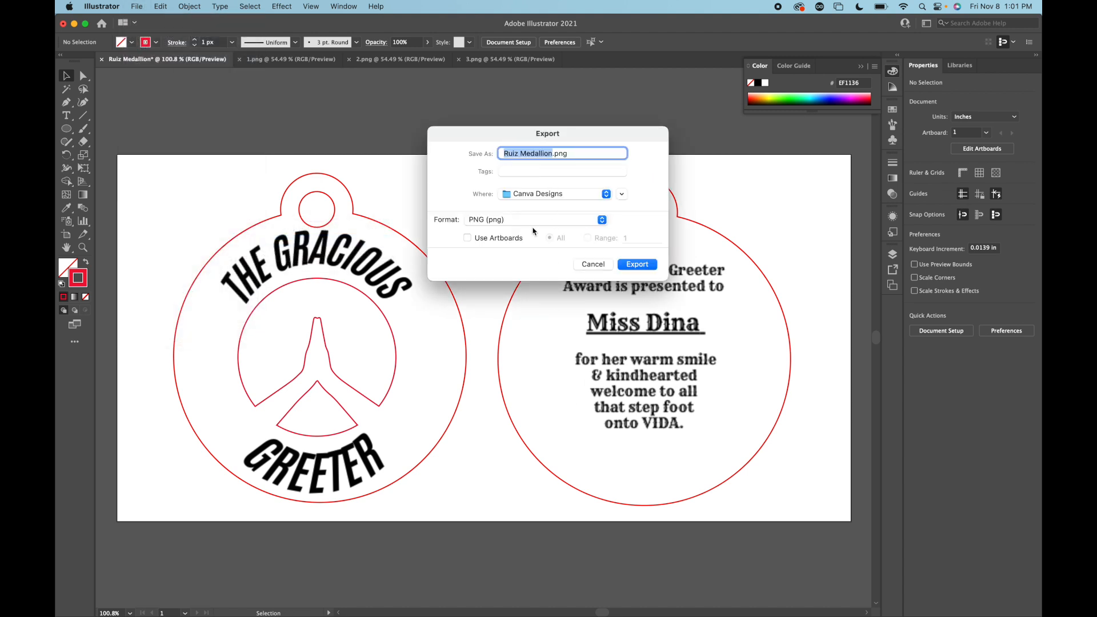
click(534, 221)
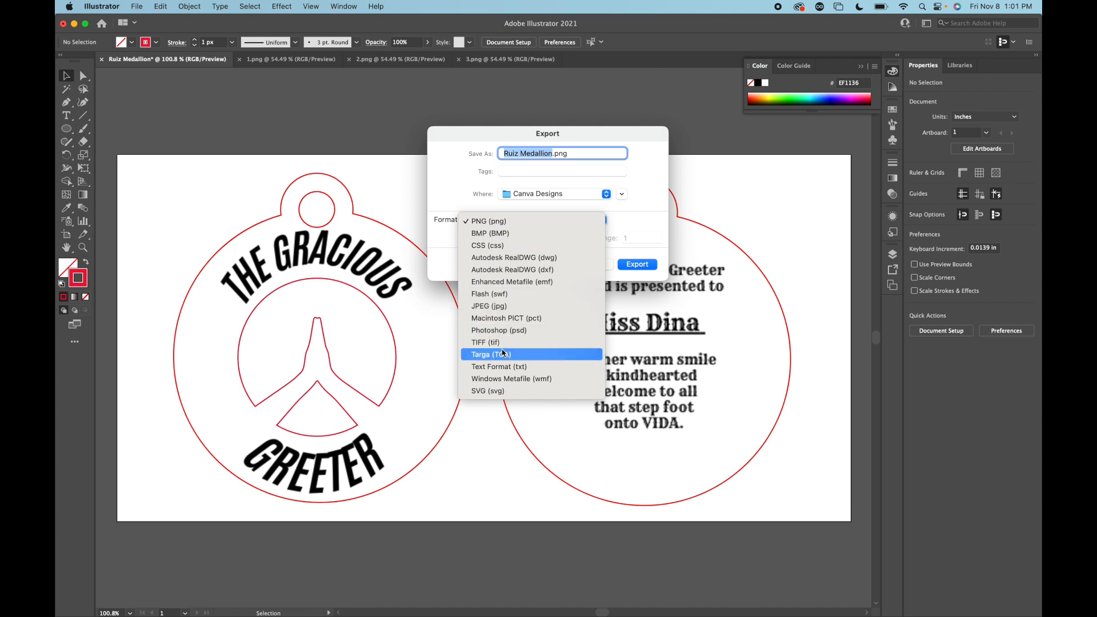
click(492, 391)
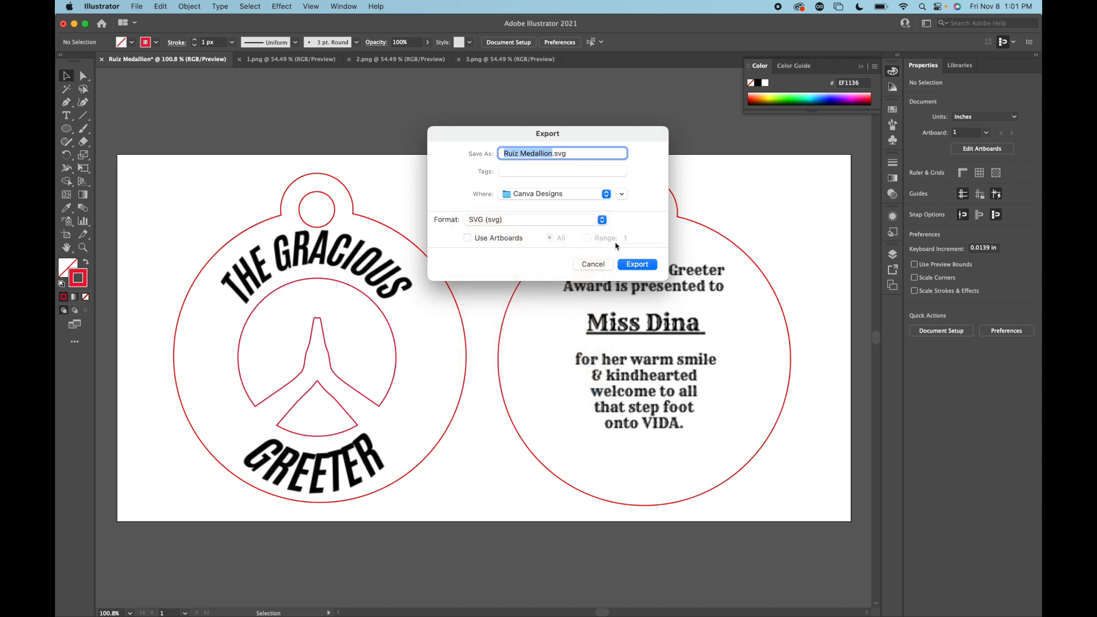
click(597, 196)
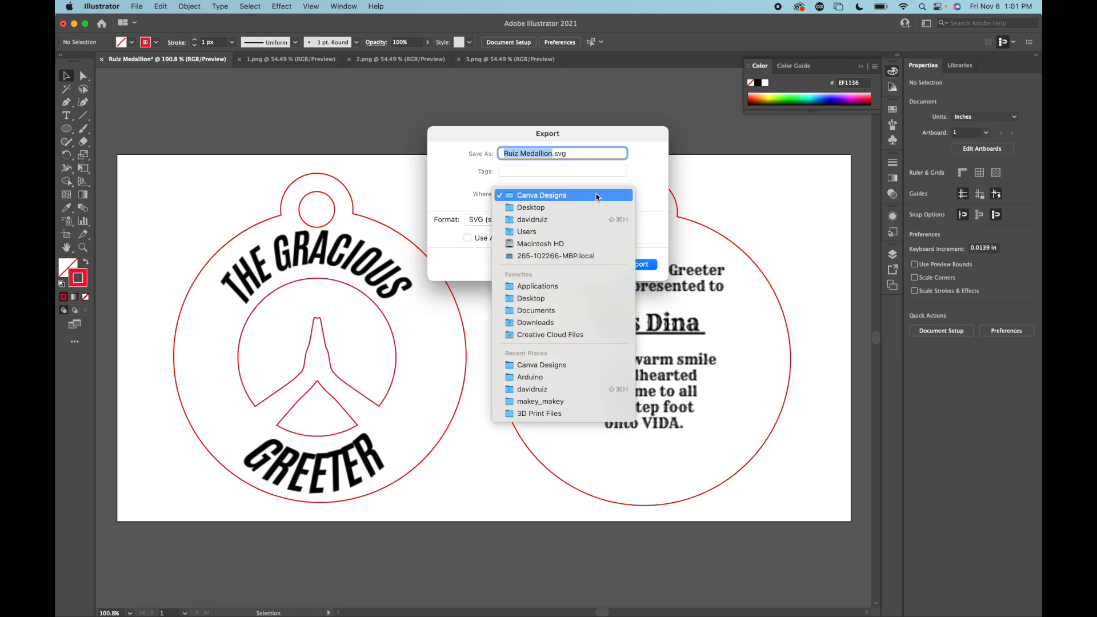
click(597, 298)
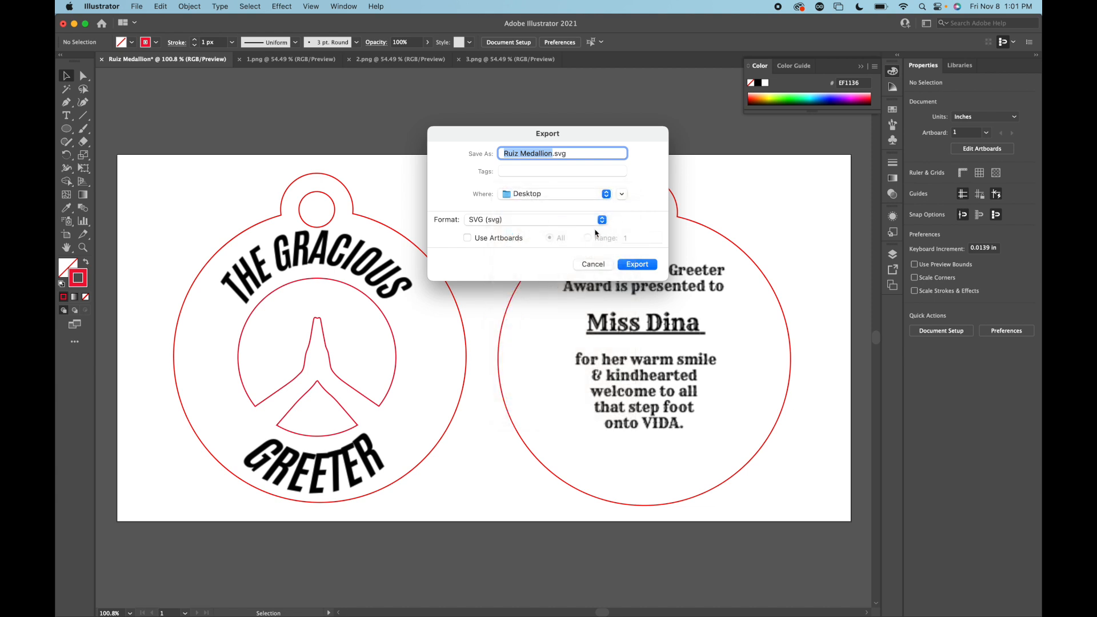
click(636, 265)
click(578, 349)
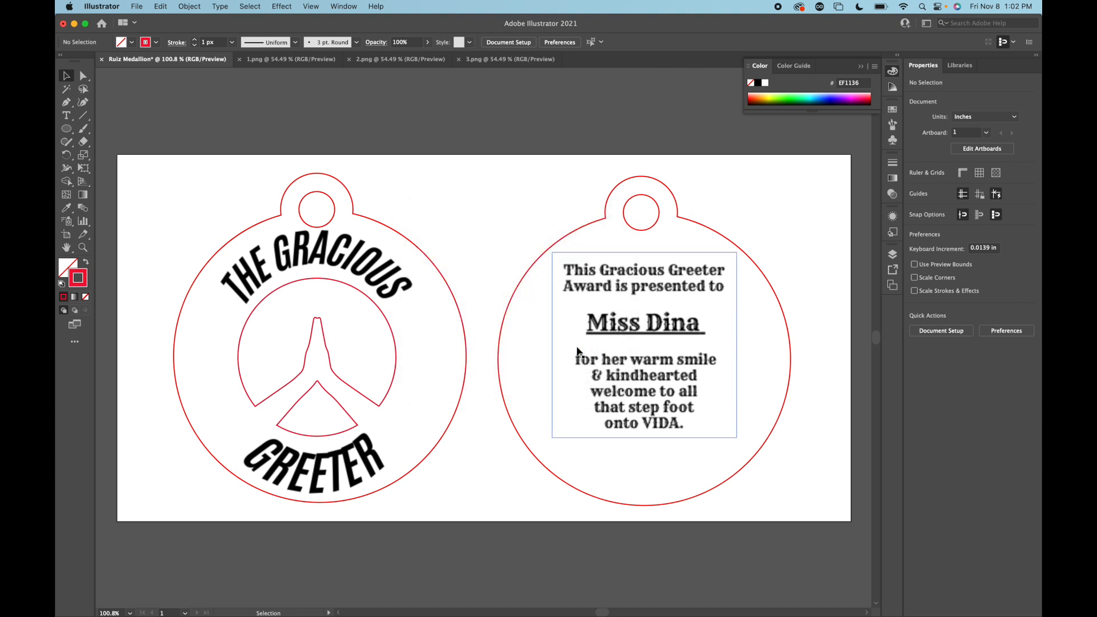